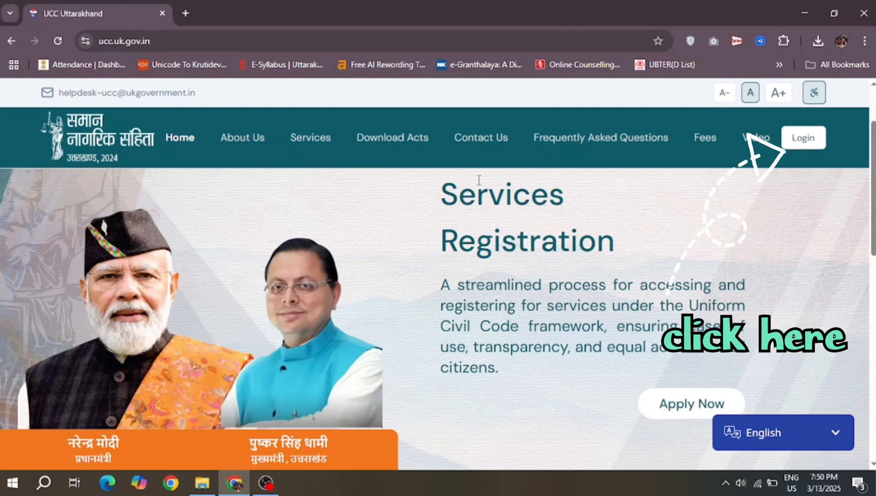
Step: On the sign-in page, fill in the UCC login ID, password and captcha code
{"action": "left_click", "coordinate": [814, 141]}
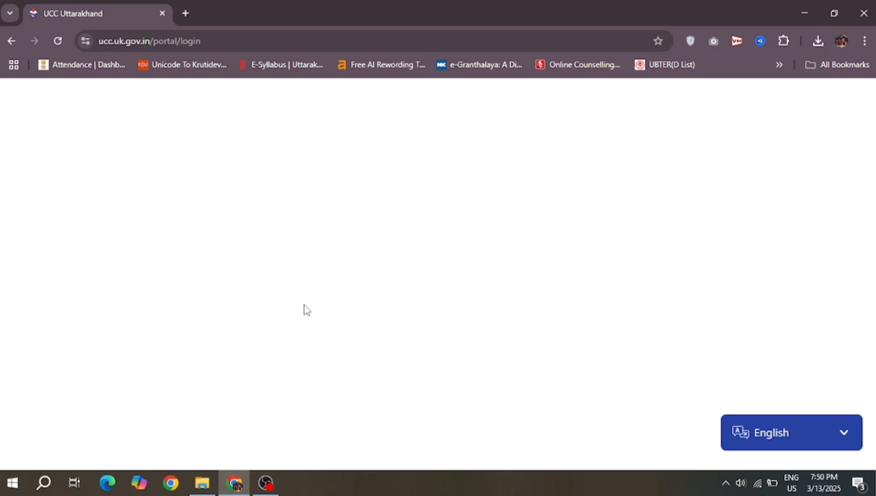
{"action": "scroll", "coordinate": [302, 334], "scroll_direction": "down", "scroll_amount": 2}
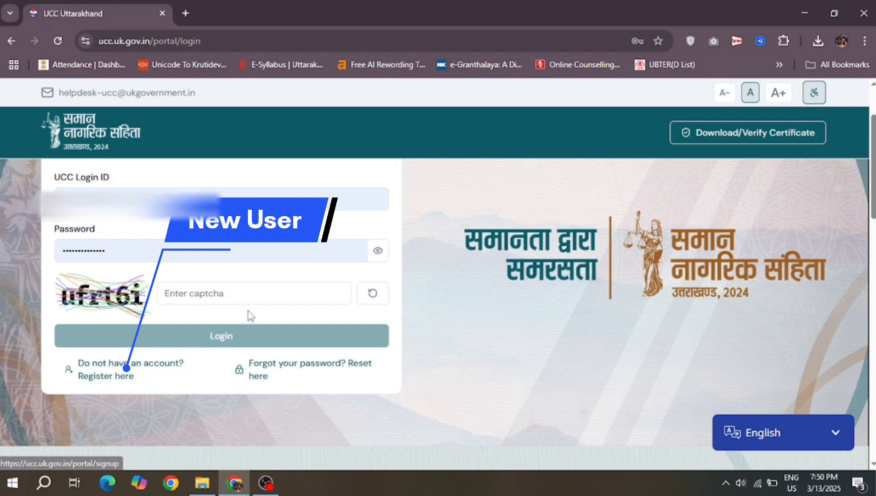
{"action": "left_click", "coordinate": [236, 294]}
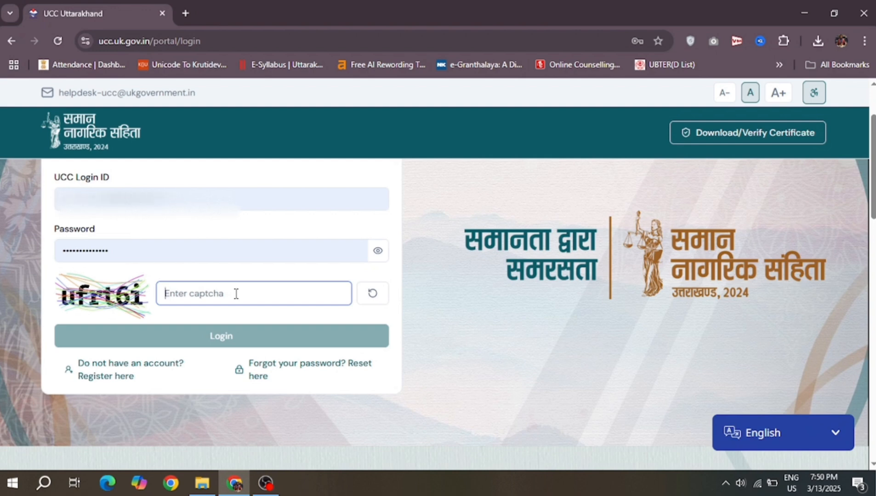
{"action": "left_click", "coordinate": [179, 202]}
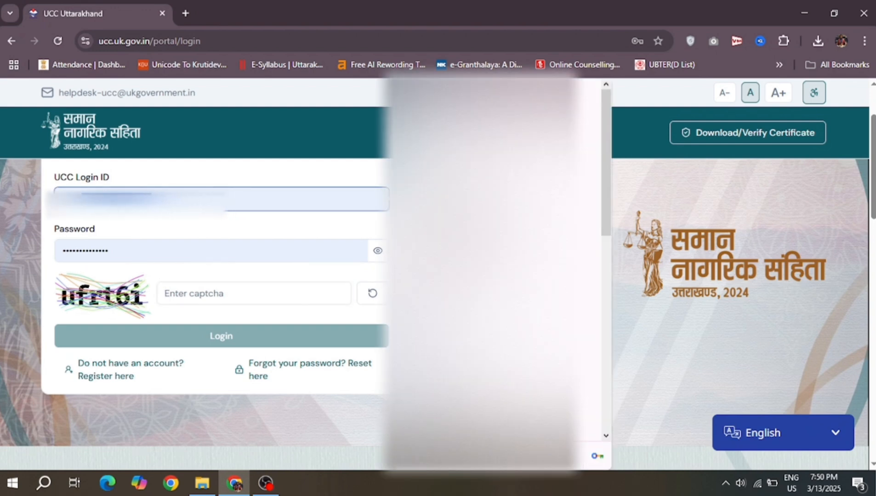
{"action": "left_click", "coordinate": [157, 259]}
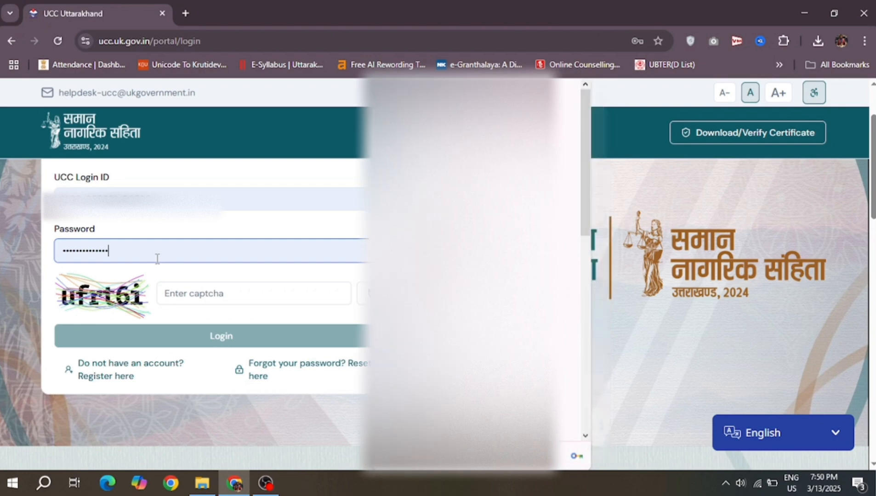
{"action": "left_click", "coordinate": [184, 291]}
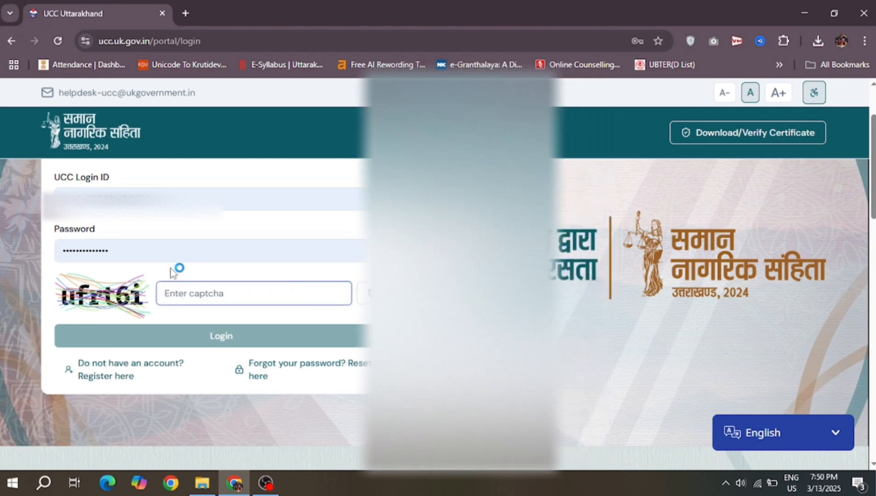
{"action": "type", "text": "ufrt6i"}
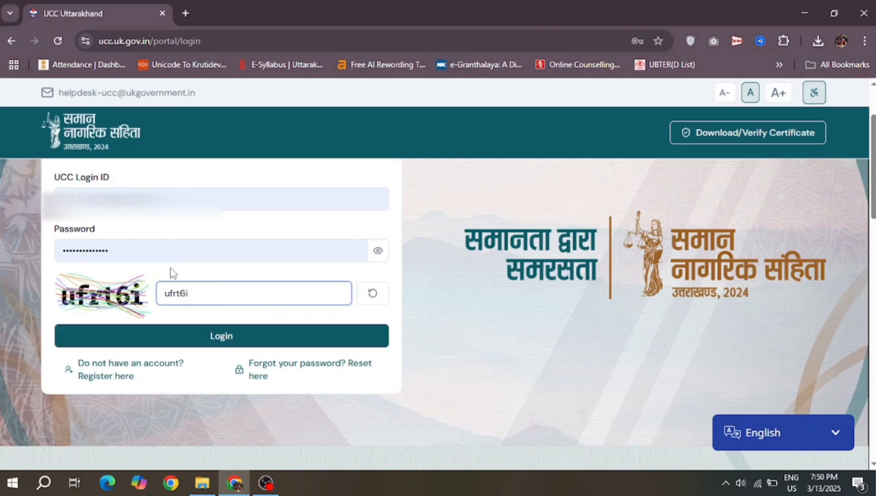
Step: Submit the login and verify the one-time password to reach the citizen dashboard
{"action": "left_click", "coordinate": [201, 344]}
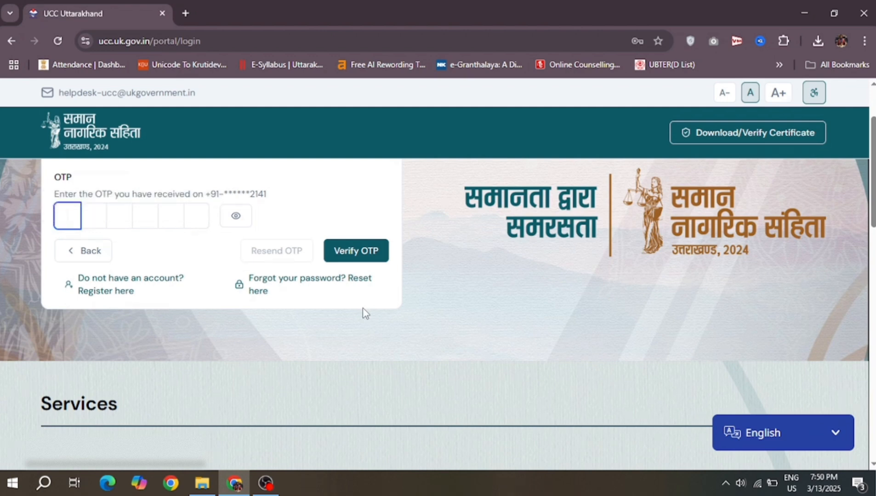
{"action": "type", "text": "**"}
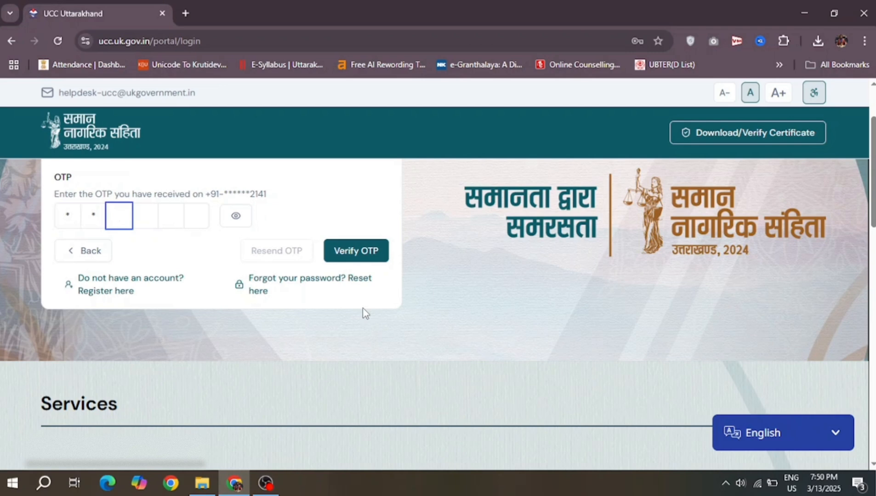
{"action": "type", "text": "**"}
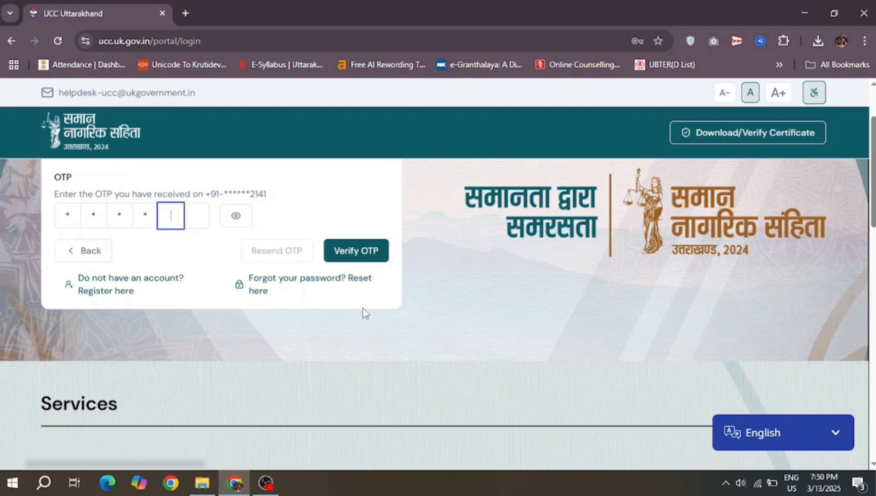
{"action": "type", "text": "*"}
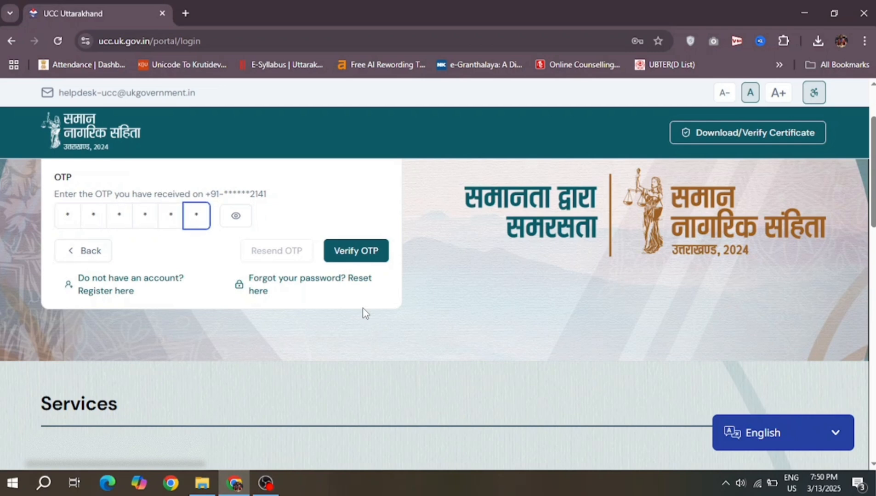
{"action": "left_click", "coordinate": [361, 259]}
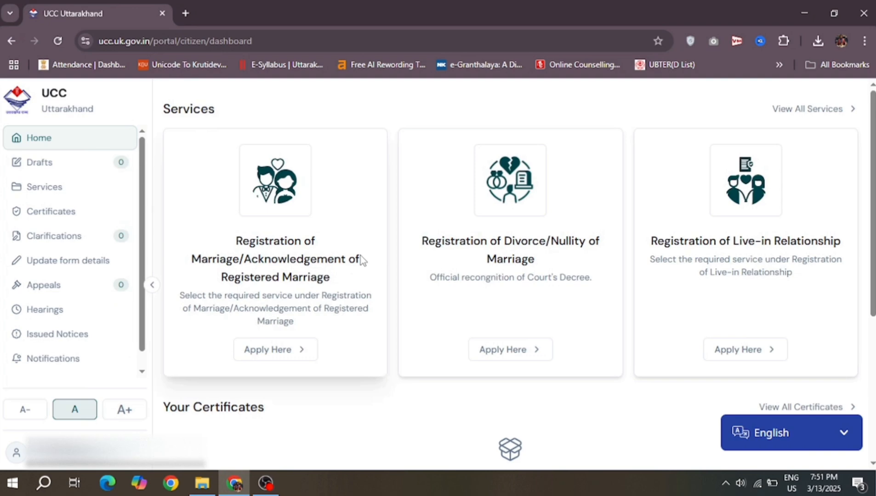
Step: Review the Registration of Marriage service types, then start an Acknowledgement of Registered Marriage application
{"action": "left_click", "coordinate": [270, 353]}
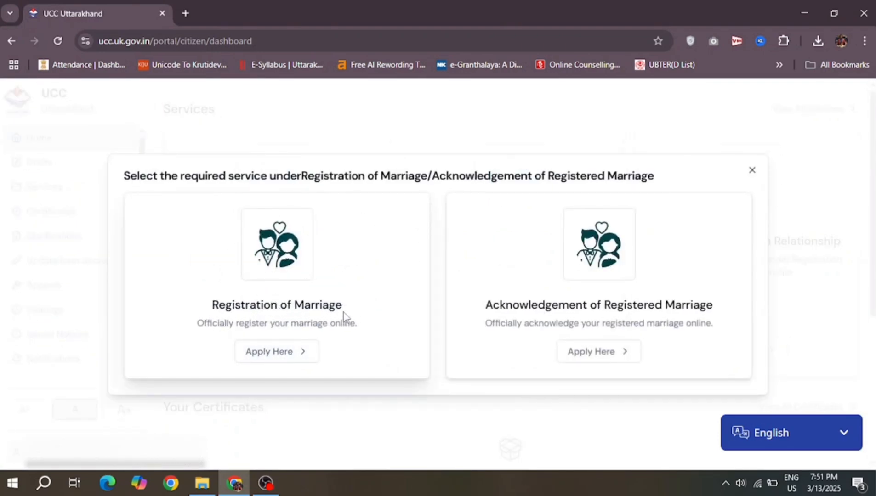
{"action": "left_click_drag", "start_coordinate": [348, 318], "coordinate": [213, 303]}
{"action": "left_click", "coordinate": [214, 304]}
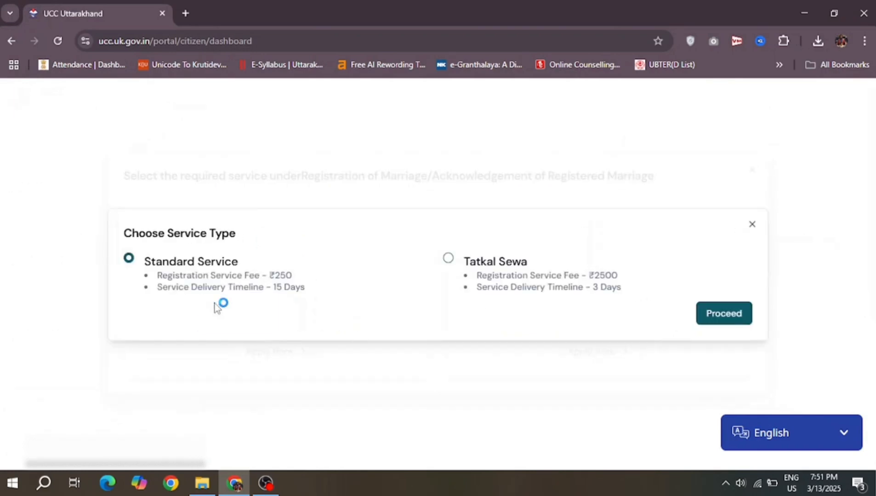
{"action": "left_click", "coordinate": [752, 224]}
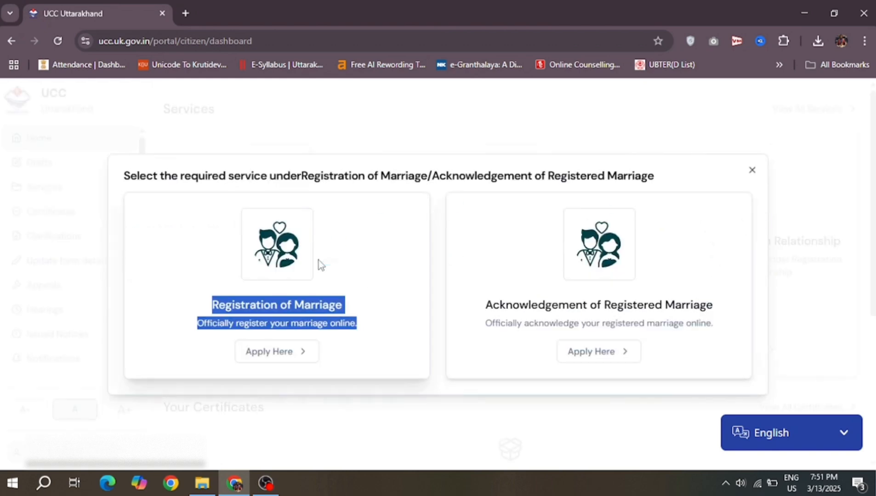
{"action": "left_click", "coordinate": [372, 296]}
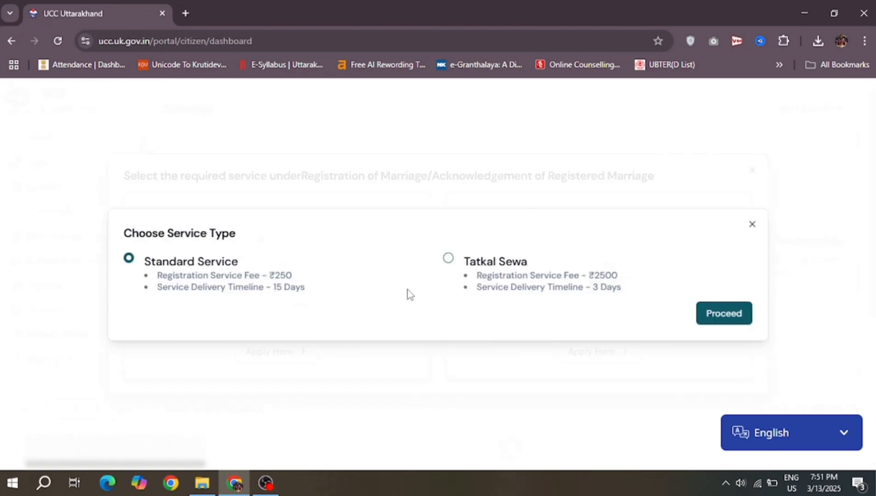
{"action": "left_click", "coordinate": [752, 225]}
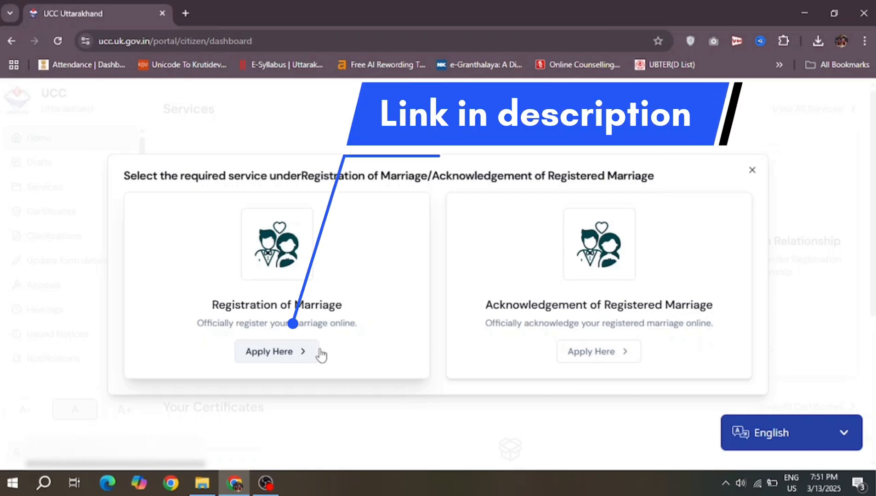
{"action": "left_click", "coordinate": [592, 352]}
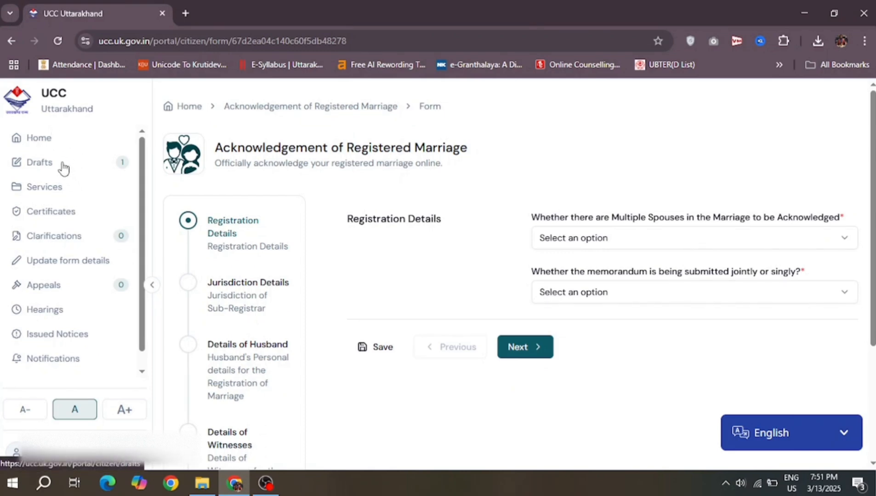
Step: Answer No to 'Whether there are Multiple Spouses' in the Registration Details form
{"action": "scroll", "coordinate": [368, 198], "scroll_direction": "down", "scroll_amount": 1}
{"action": "scroll", "coordinate": [366, 202], "scroll_direction": "up", "scroll_amount": 1}
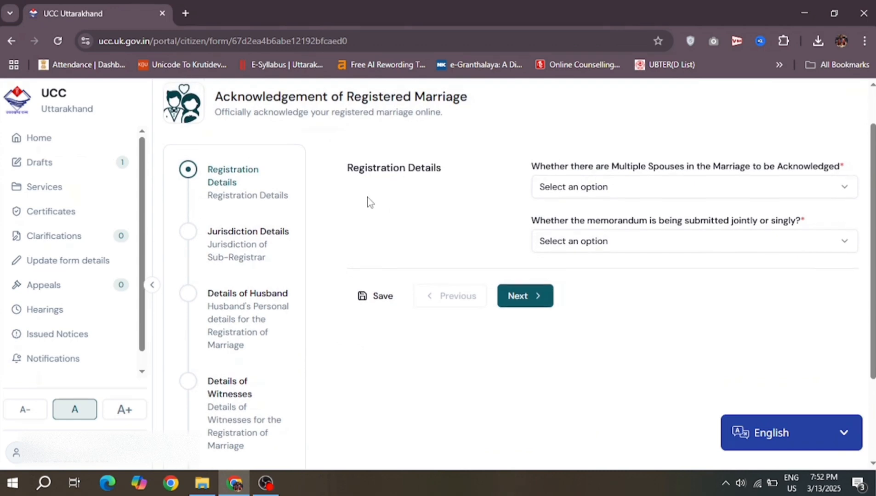
{"action": "left_click_drag", "start_coordinate": [368, 201], "coordinate": [416, 216]}
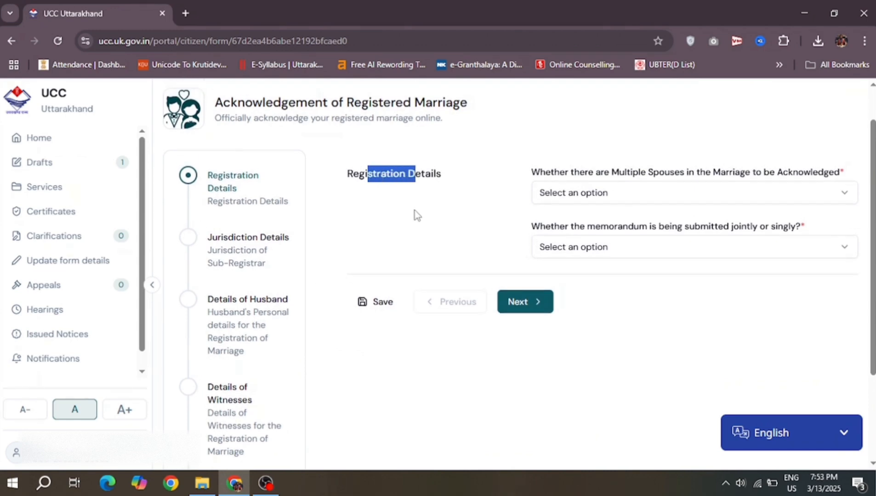
{"action": "left_click", "coordinate": [535, 176]}
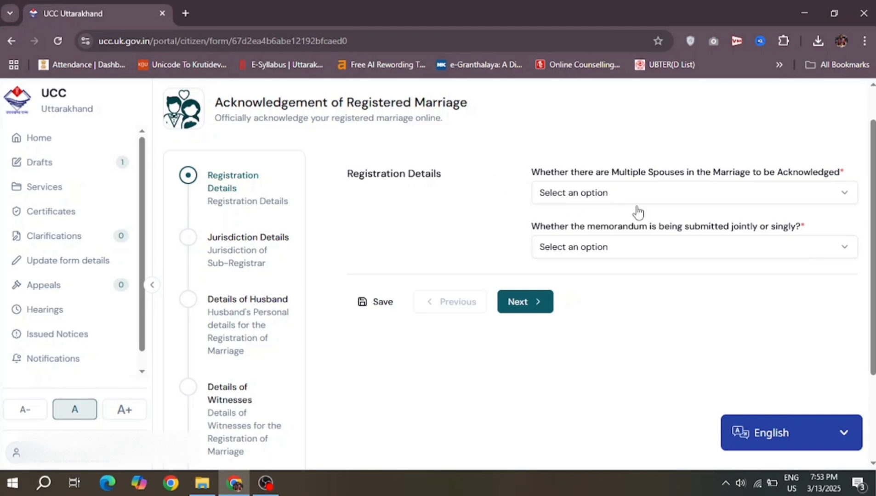
{"action": "left_click", "coordinate": [754, 198]}
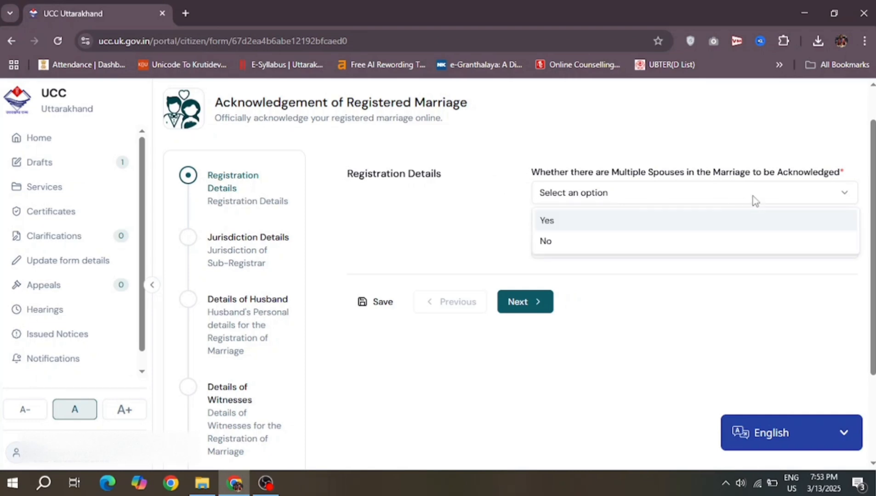
{"action": "left_click", "coordinate": [605, 239]}
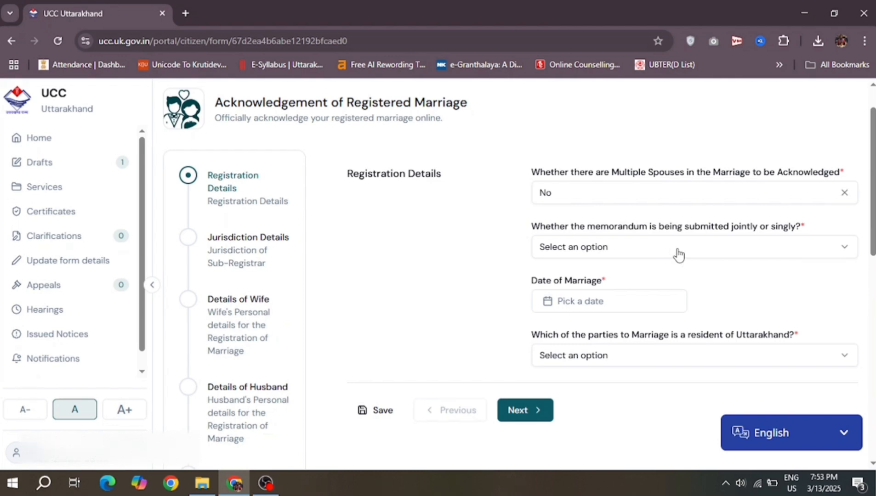
{"action": "left_click", "coordinate": [805, 446]}
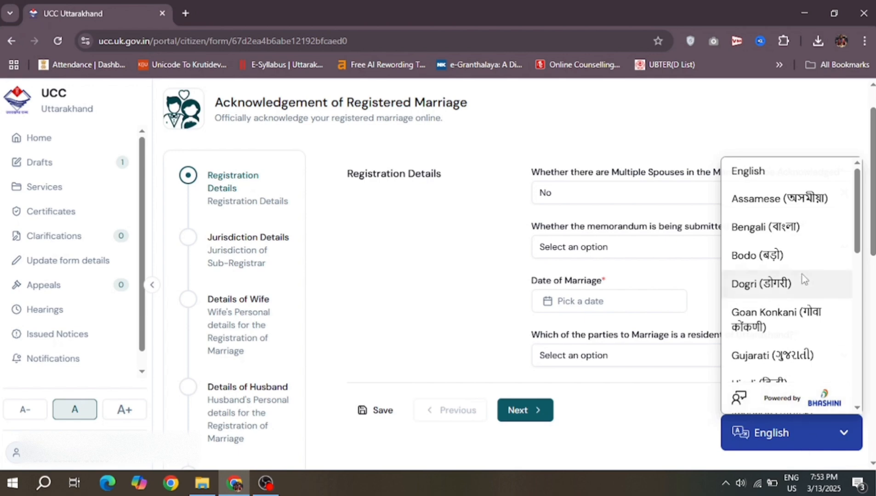
Step: Switch the portal display language to Hindi and reload the page
{"action": "scroll", "coordinate": [803, 275], "scroll_direction": "down", "scroll_amount": 5}
{"action": "scroll", "coordinate": [802, 274], "scroll_direction": "down", "scroll_amount": 5}
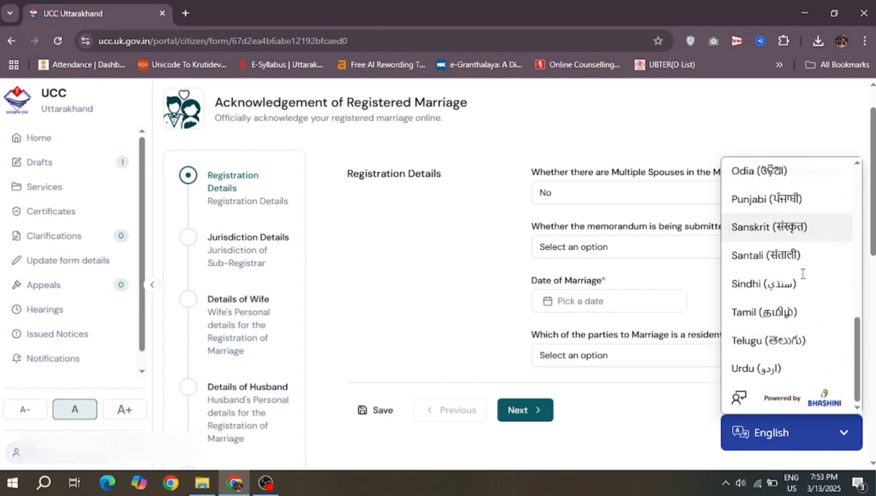
{"action": "scroll", "coordinate": [802, 274], "scroll_direction": "up", "scroll_amount": 4}
{"action": "scroll", "coordinate": [802, 278], "scroll_direction": "up", "scroll_amount": 4}
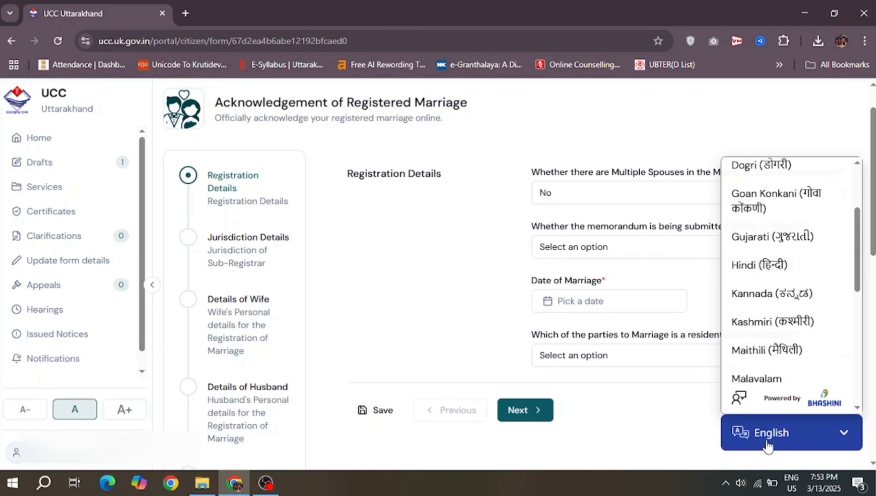
{"action": "scroll", "coordinate": [808, 263], "scroll_direction": "down", "scroll_amount": 5}
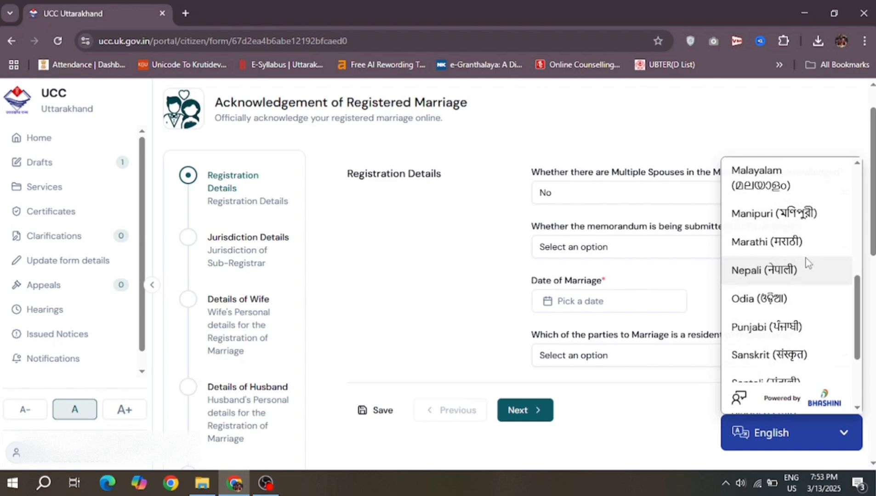
{"action": "scroll", "coordinate": [807, 263], "scroll_direction": "down", "scroll_amount": 4}
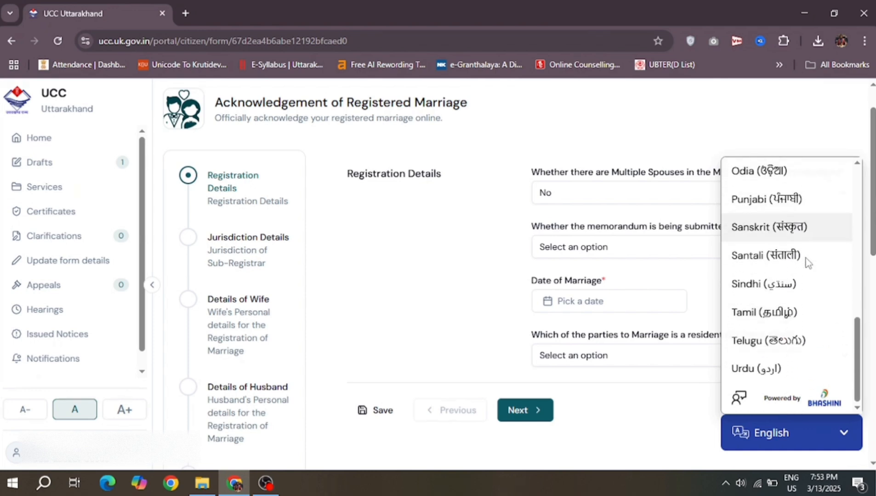
{"action": "scroll", "coordinate": [808, 263], "scroll_direction": "up", "scroll_amount": 3}
{"action": "scroll", "coordinate": [808, 262], "scroll_direction": "up", "scroll_amount": 1}
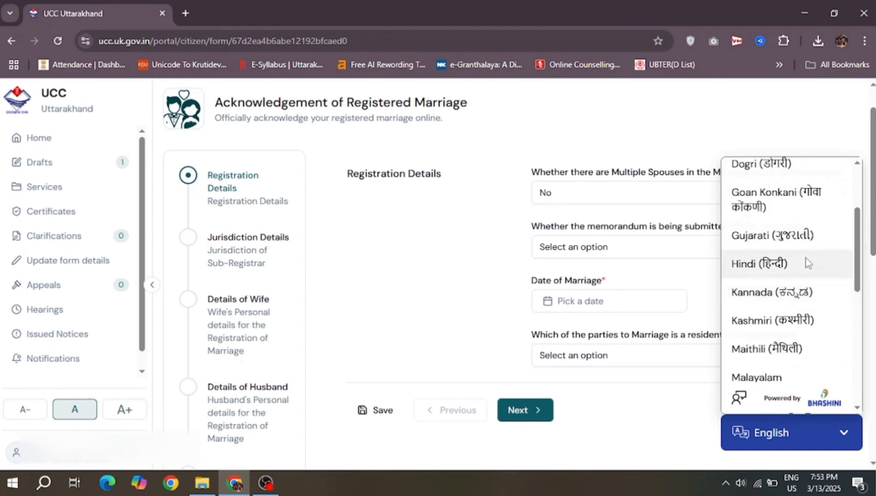
{"action": "key", "text": "F5"}
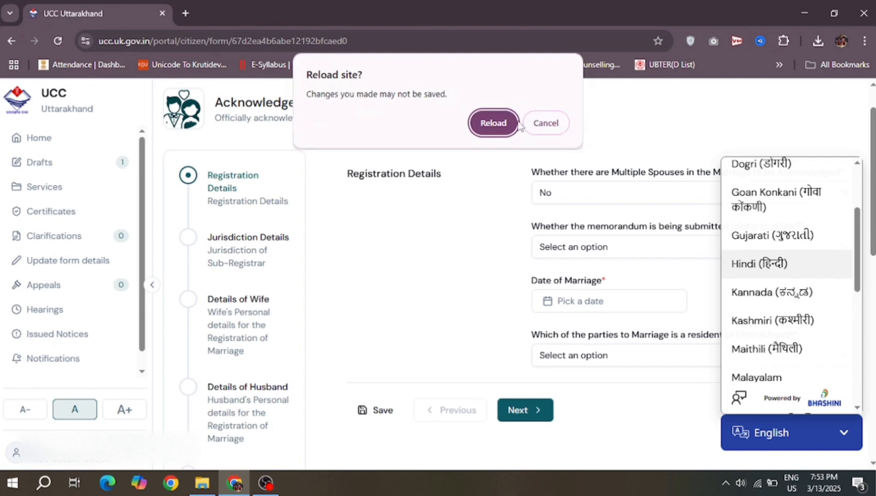
{"action": "left_click", "coordinate": [505, 129]}
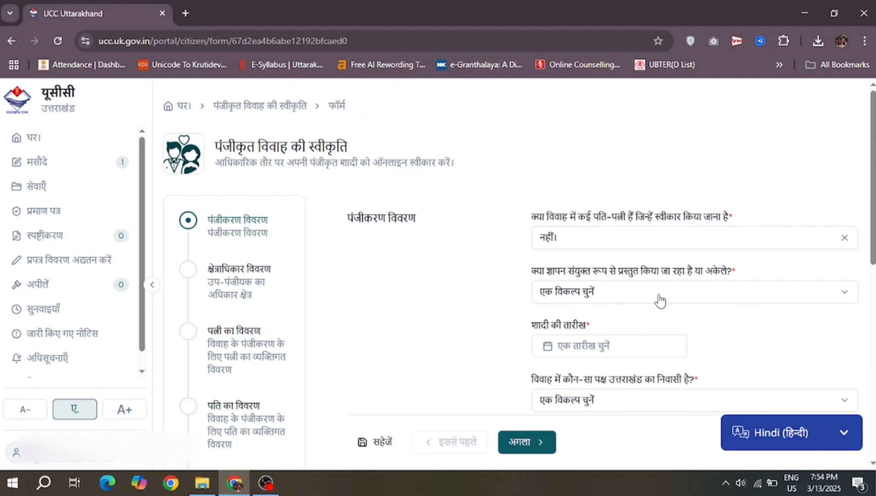
Step: Mark the memorandum as submitted jointly (संयुक्त रूप से)
{"action": "left_click", "coordinate": [660, 301]}
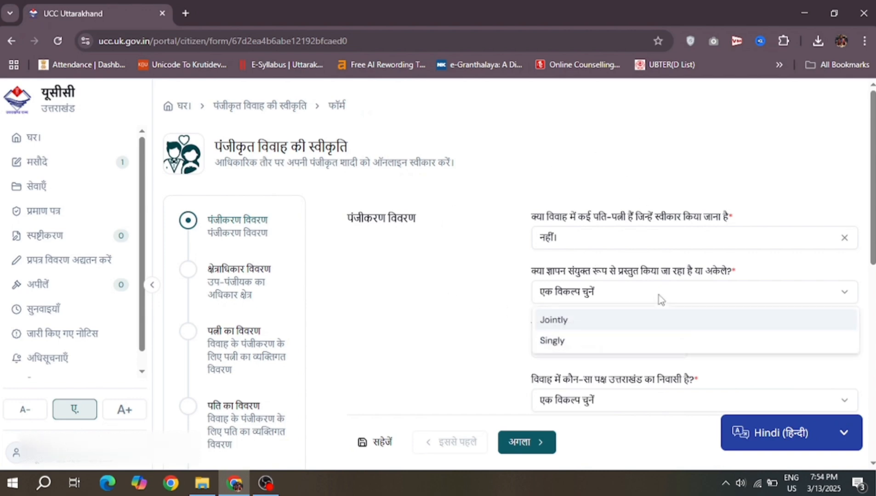
{"action": "left_click", "coordinate": [602, 323]}
{"action": "scroll", "coordinate": [450, 293], "scroll_direction": "down", "scroll_amount": 3}
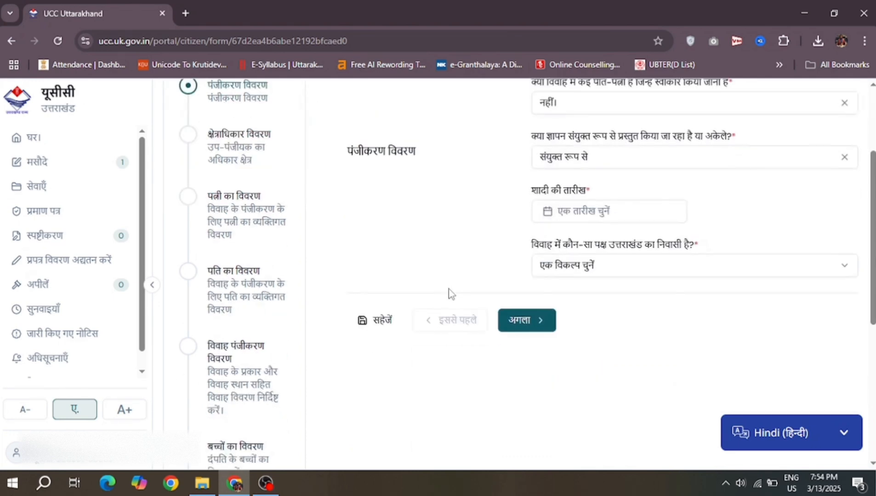
Step: Set the date of marriage to 7 February 2015
{"action": "left_click", "coordinate": [550, 214]}
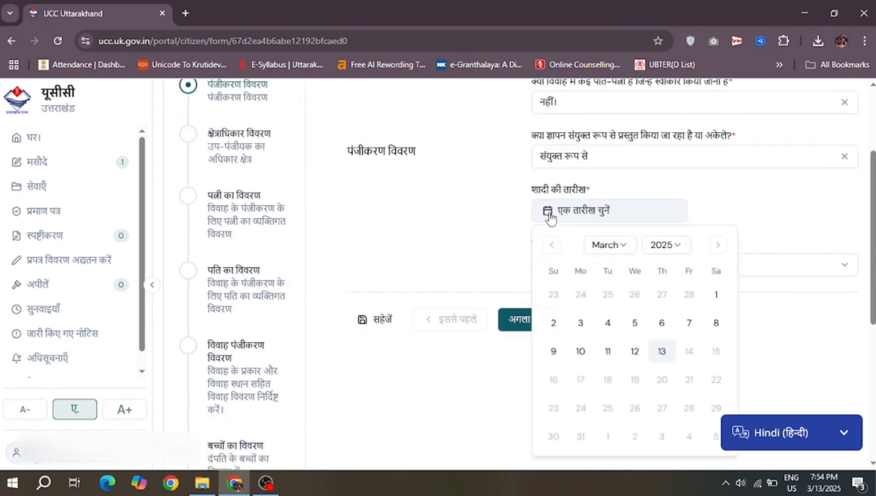
{"action": "left_click", "coordinate": [668, 245]}
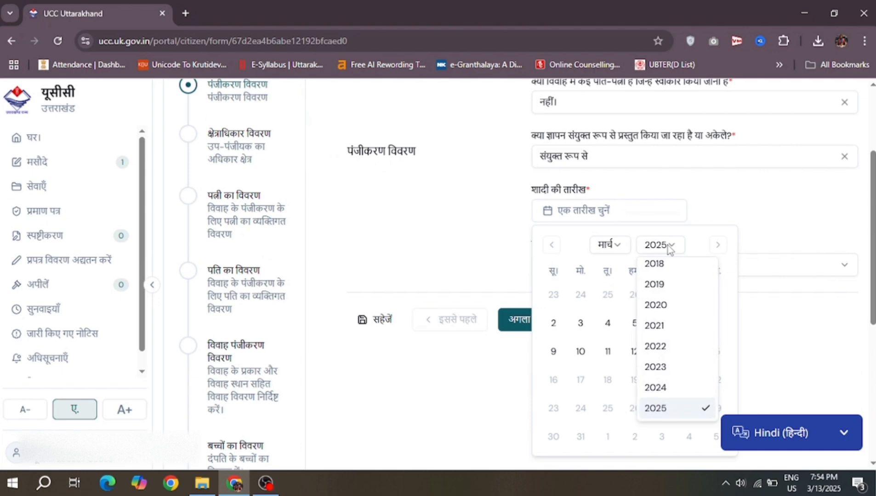
{"action": "scroll", "coordinate": [684, 276], "scroll_direction": "up", "scroll_amount": 3}
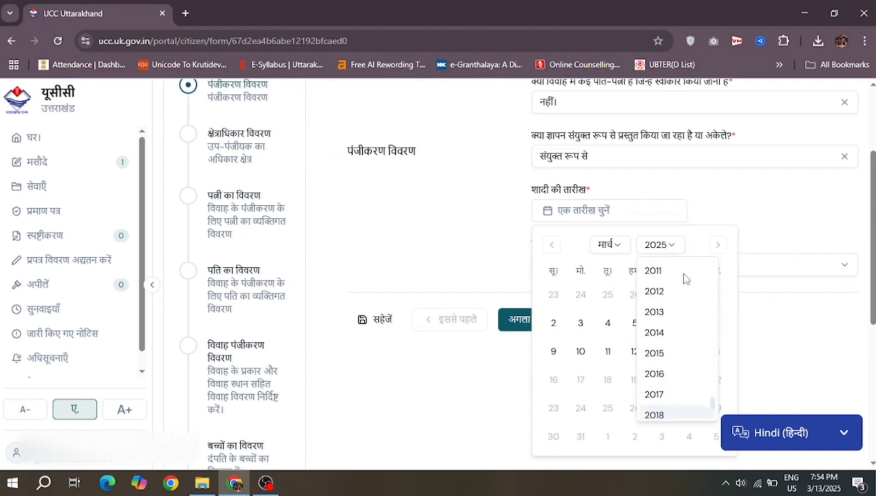
{"action": "left_click", "coordinate": [661, 363]}
{"action": "left_click", "coordinate": [622, 247]}
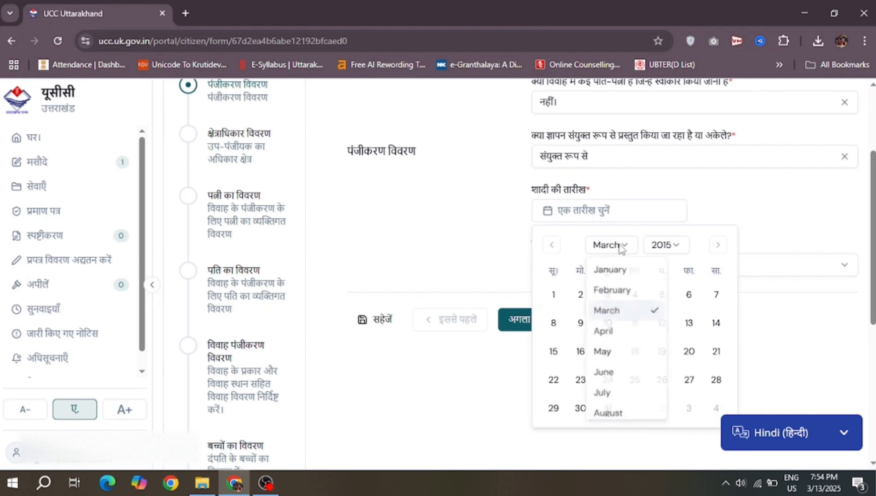
{"action": "left_click", "coordinate": [613, 292]}
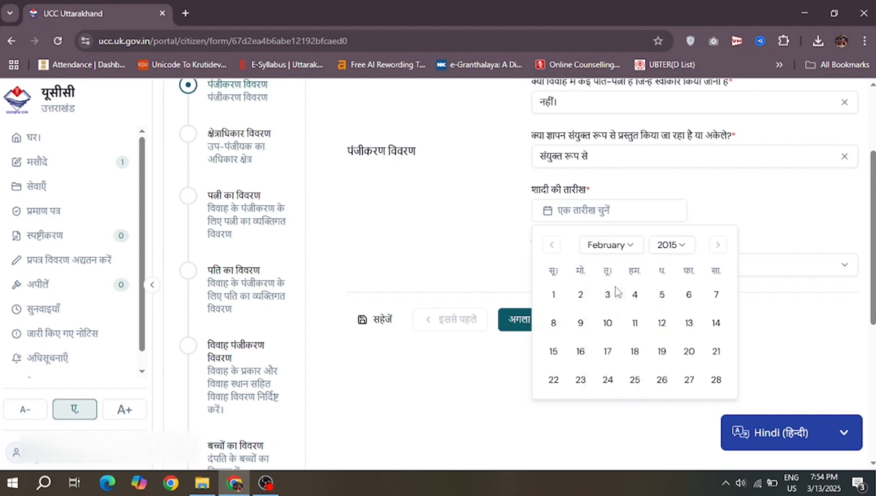
{"action": "left_click", "coordinate": [716, 296]}
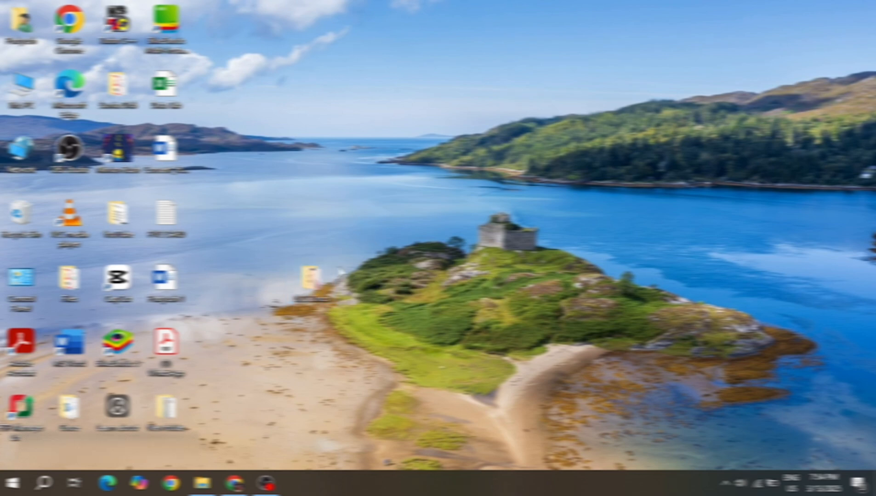
Step: Open the Marriage Certificate image from the UCCDocs documents folder
{"action": "double_click", "coordinate": [311, 278]}
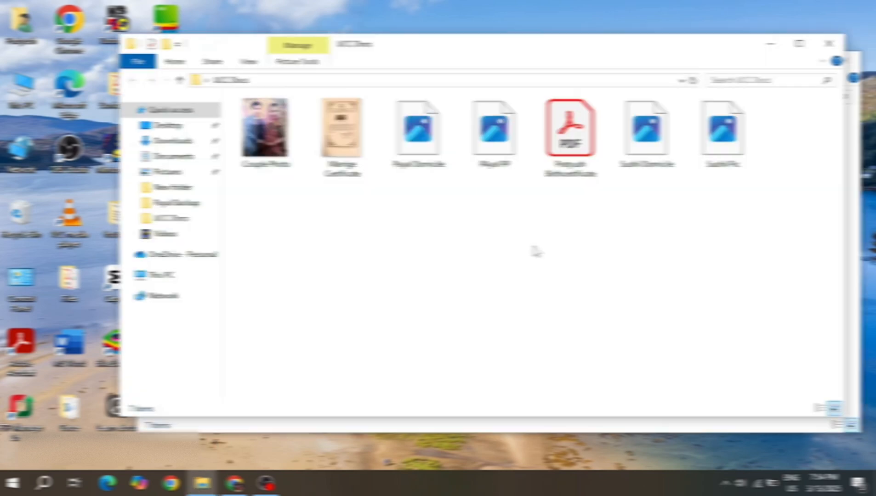
{"action": "left_click", "coordinate": [352, 146]}
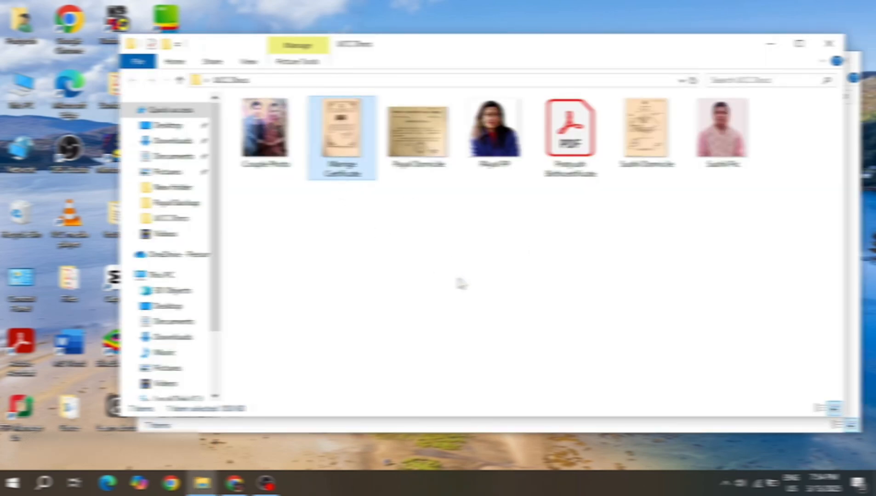
{"action": "key", "text": "Return"}
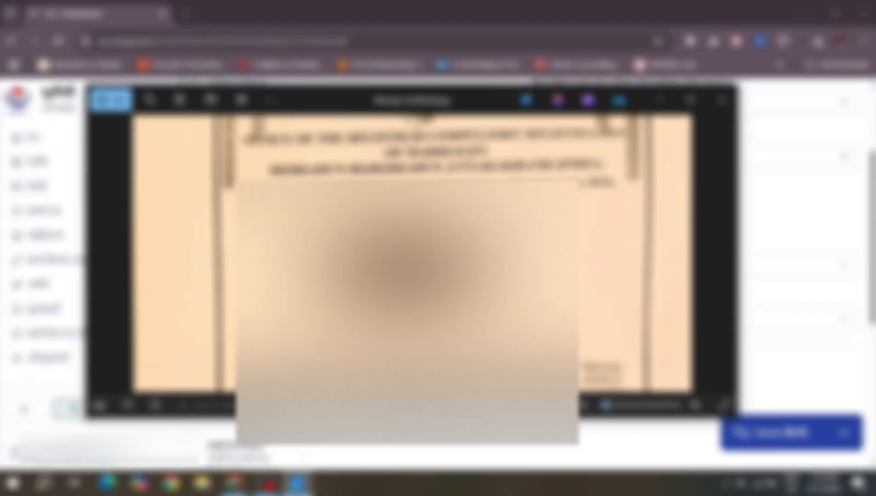
Step: Check the certificate's 2010 Uttarakhand registration act, then list the form's marriage act choices
{"action": "left_click_drag", "start_coordinate": [497, 209], "coordinate": [500, 190]}
{"action": "left_click_drag", "start_coordinate": [496, 294], "coordinate": [475, 242]}
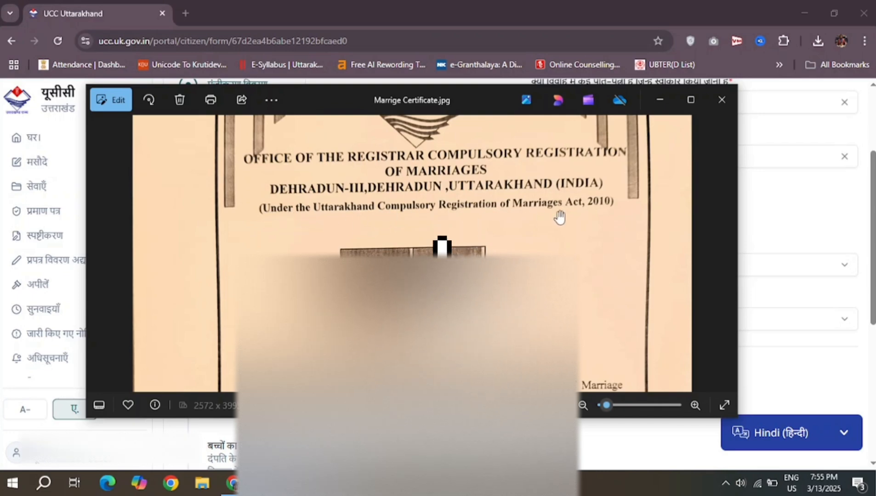
{"action": "left_click", "coordinate": [793, 210]}
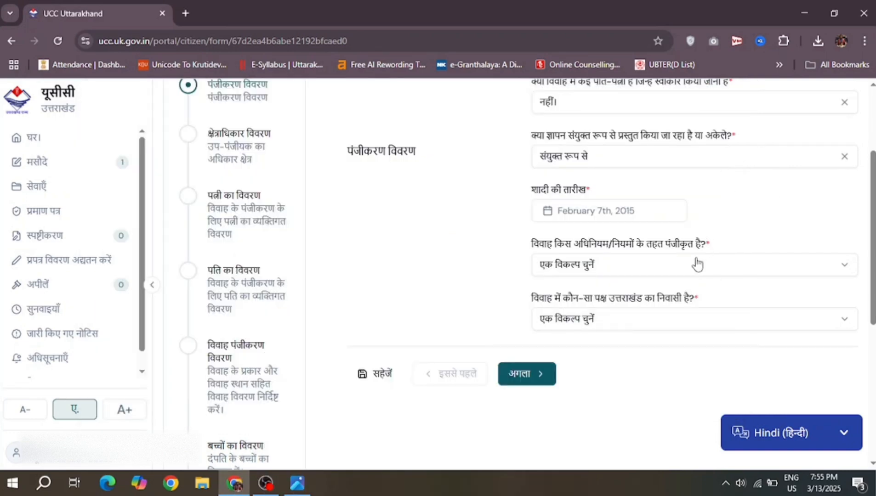
{"action": "left_click", "coordinate": [697, 265]}
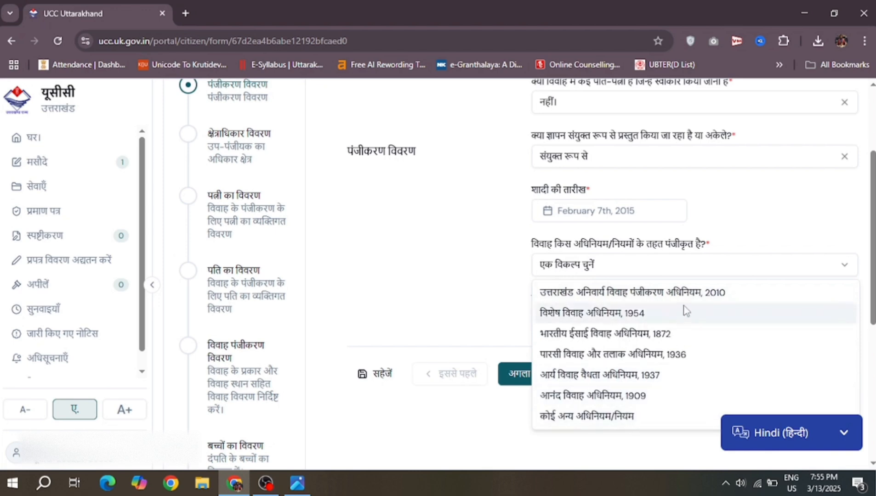
Step: Select the Uttarakhand Compulsory Registration of Marriage Act, 2010 and mark both parties (दोनों) resident
{"action": "left_click", "coordinate": [688, 292]}
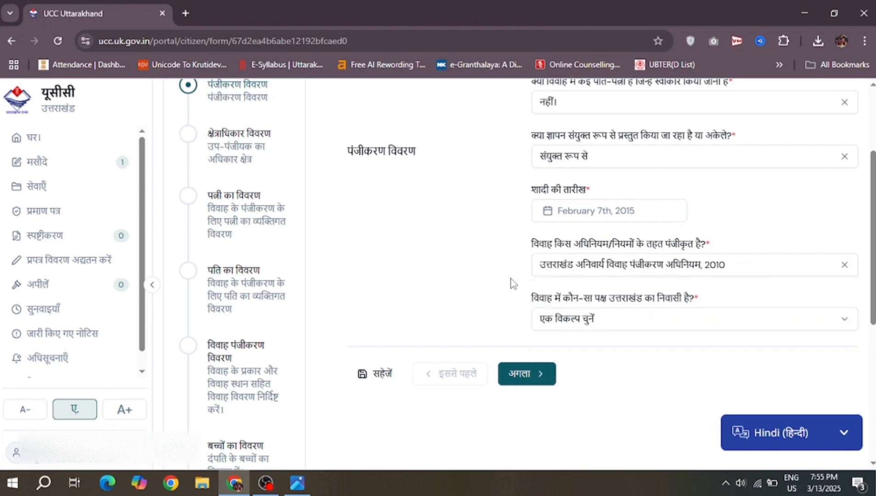
{"action": "left_click", "coordinate": [632, 322]}
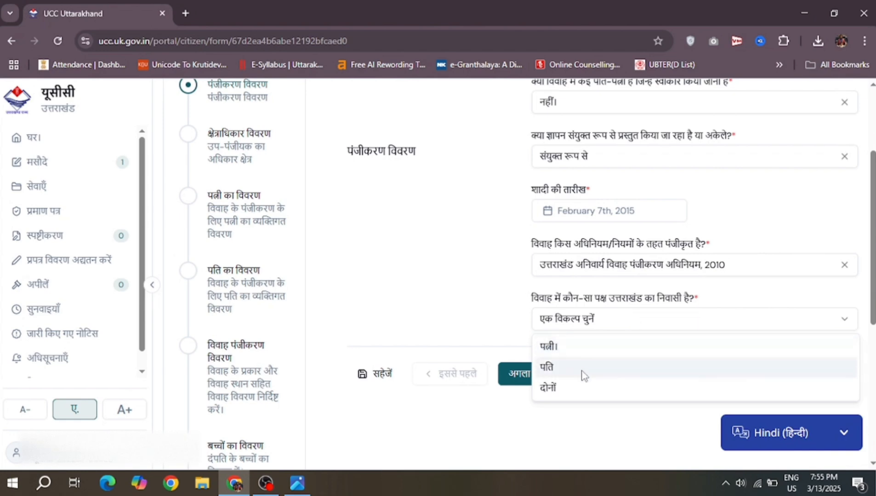
{"action": "left_click", "coordinate": [579, 393]}
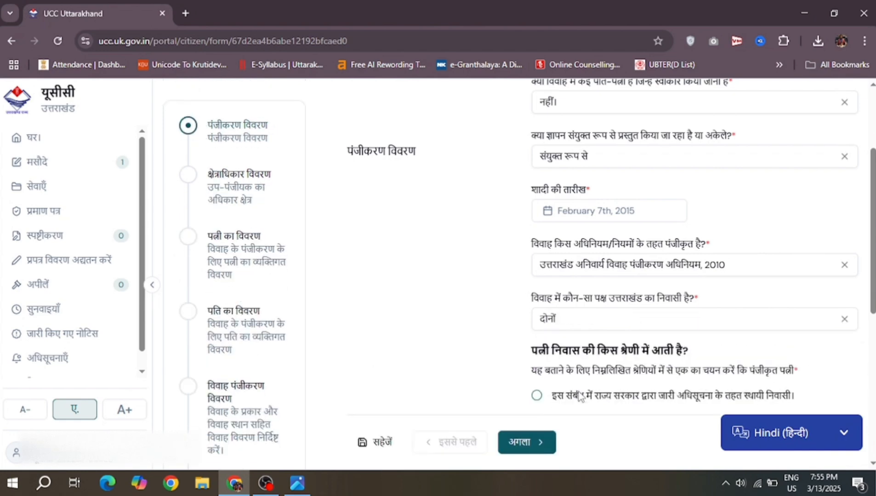
{"action": "scroll", "coordinate": [580, 398], "scroll_direction": "down", "scroll_amount": 3}
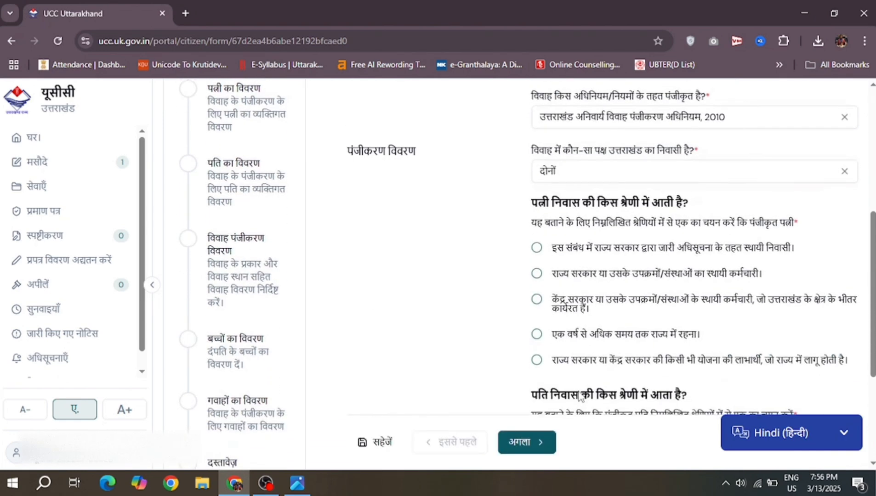
{"action": "scroll", "coordinate": [368, 255], "scroll_direction": "up", "scroll_amount": 3}
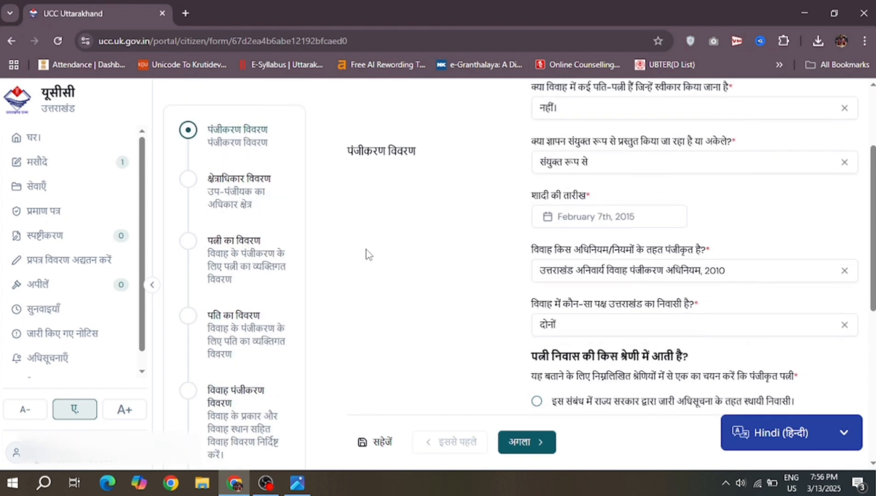
{"action": "scroll", "coordinate": [368, 255], "scroll_direction": "down", "scroll_amount": 3}
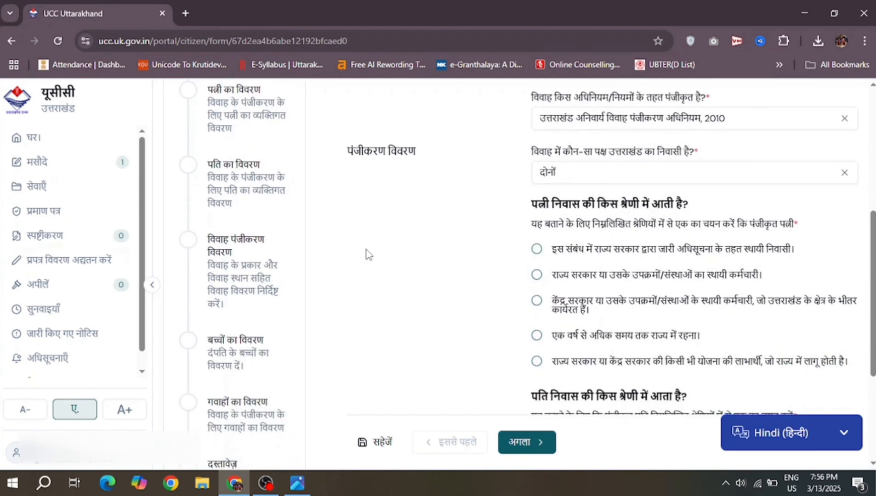
{"action": "scroll", "coordinate": [367, 255], "scroll_direction": "down", "scroll_amount": 1}
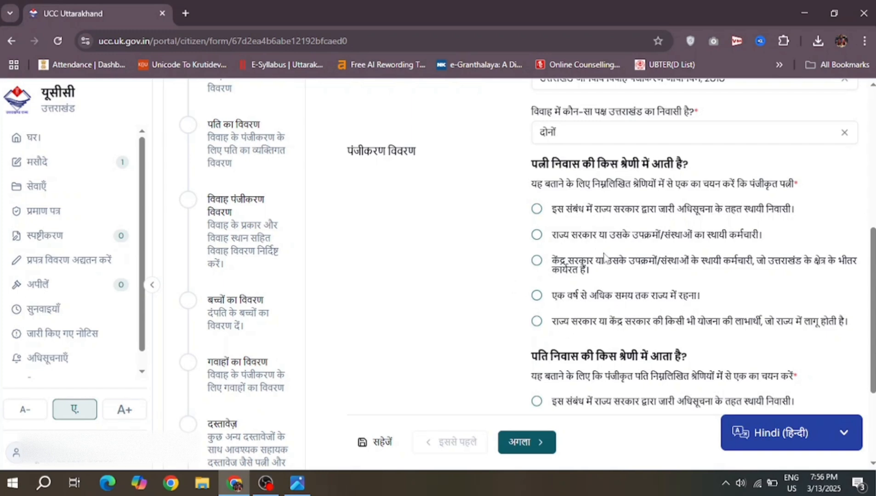
{"action": "scroll", "coordinate": [599, 228], "scroll_direction": "down", "scroll_amount": 2}
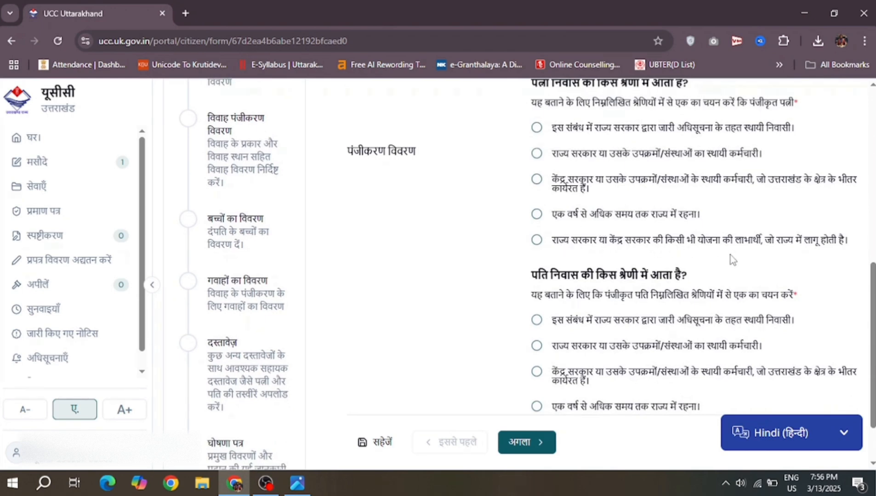
Step: Set the wife's residence category to permanent resident under state government notification
{"action": "left_click", "coordinate": [536, 241]}
{"action": "left_click", "coordinate": [584, 299]}
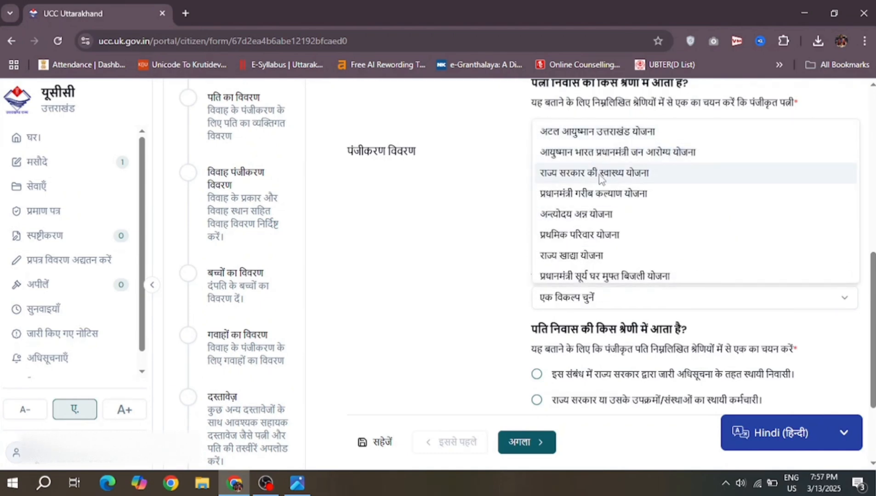
{"action": "left_click", "coordinate": [496, 256]}
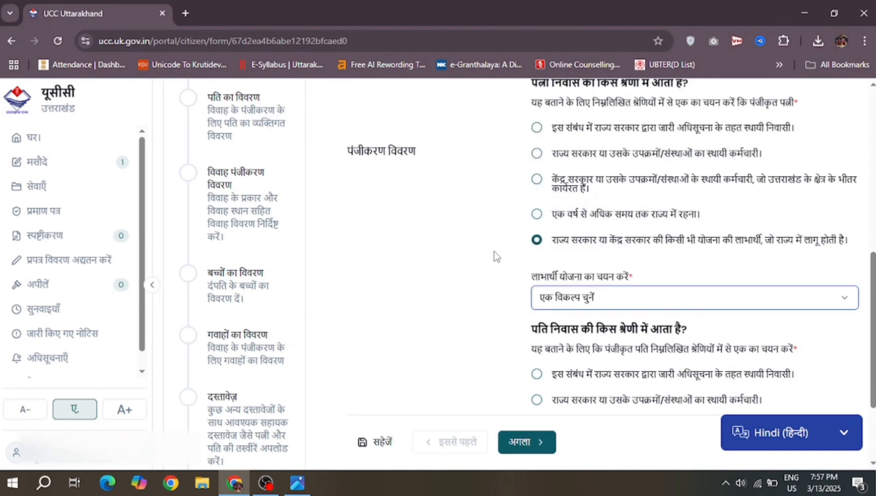
{"action": "left_click", "coordinate": [537, 215]}
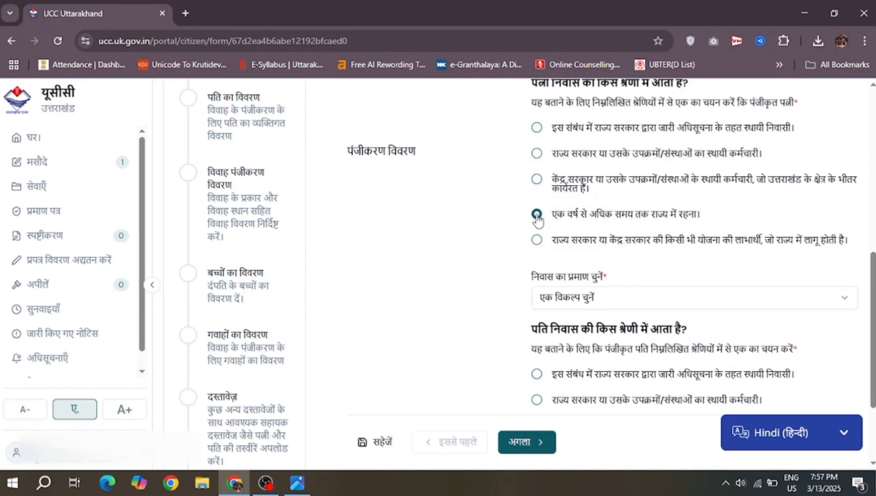
{"action": "left_click", "coordinate": [586, 304]}
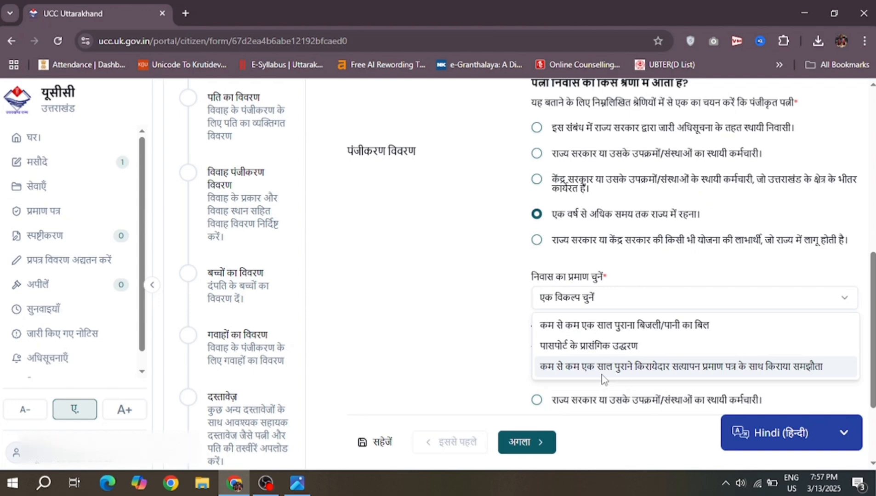
{"action": "left_click", "coordinate": [458, 292]}
{"action": "scroll", "coordinate": [458, 293], "scroll_direction": "up", "scroll_amount": 2}
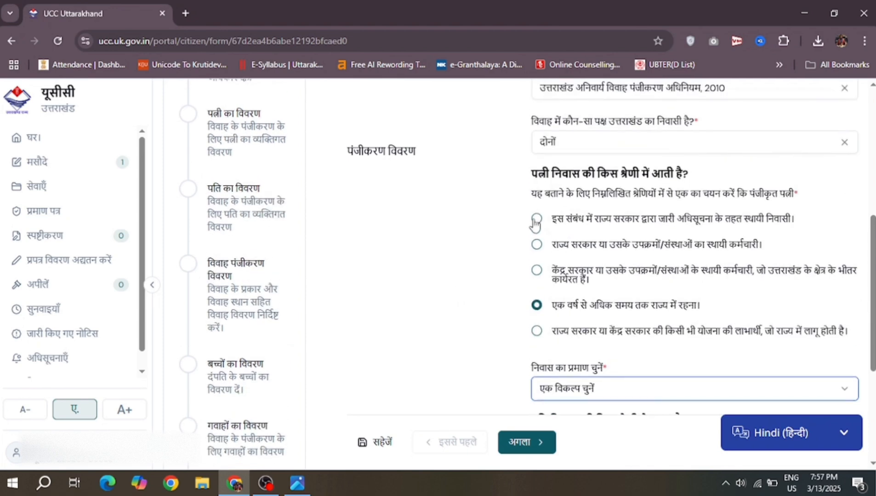
{"action": "left_click", "coordinate": [535, 220]}
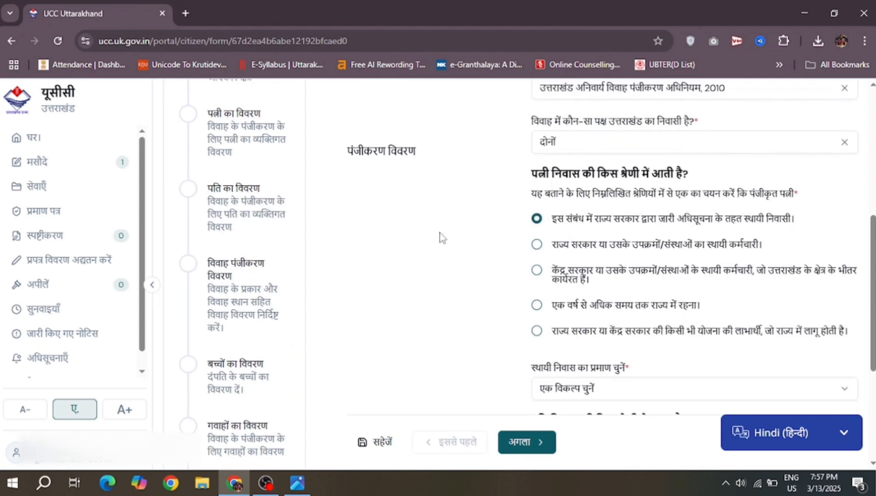
{"action": "scroll", "coordinate": [440, 237], "scroll_direction": "down", "scroll_amount": 3}
{"action": "left_click", "coordinate": [570, 236]}
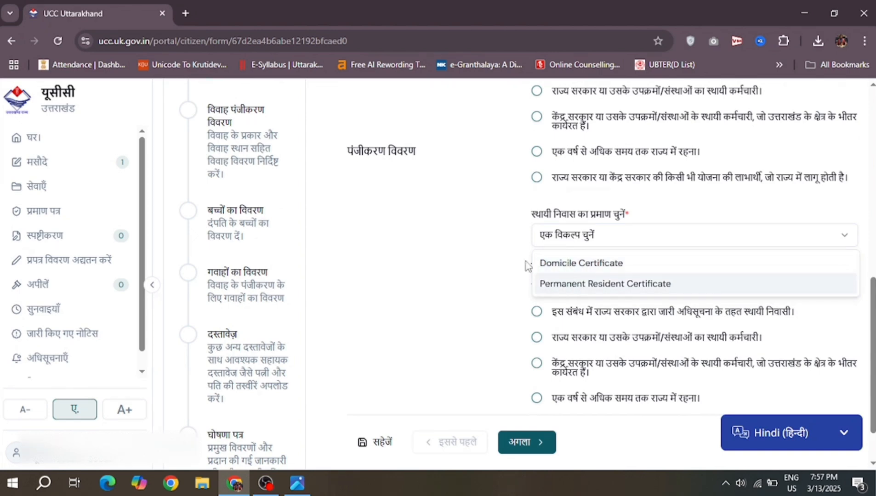
Step: Choose Permanent Resident Certificate as the wife's first proof of permanent residence
{"action": "right_click", "coordinate": [446, 218]}
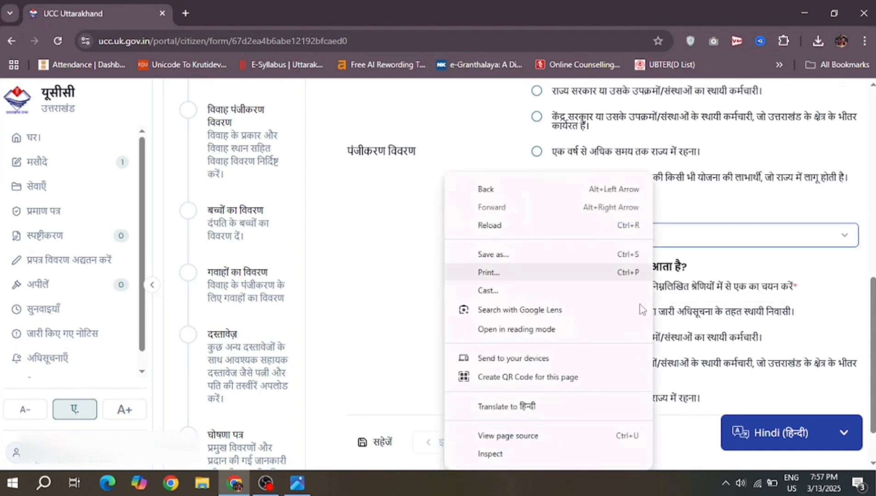
{"action": "left_click", "coordinate": [684, 235]}
{"action": "left_click", "coordinate": [683, 236]}
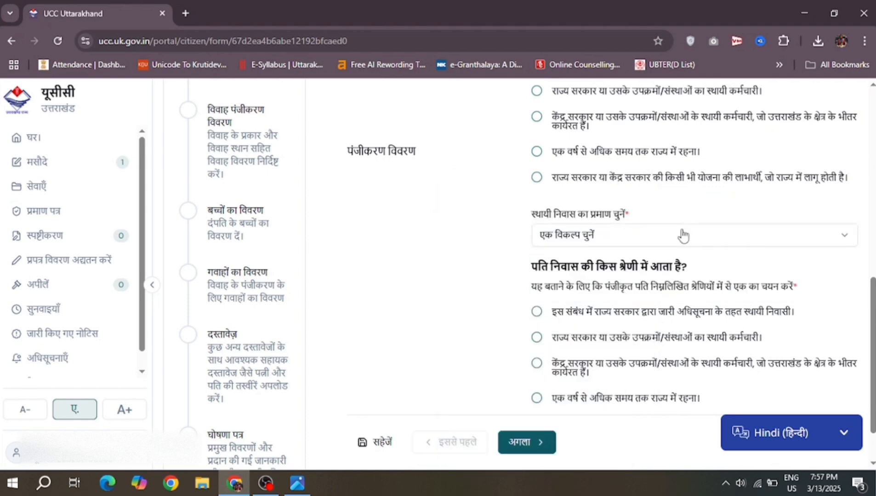
{"action": "left_click", "coordinate": [660, 239]}
{"action": "left_click", "coordinate": [620, 285]}
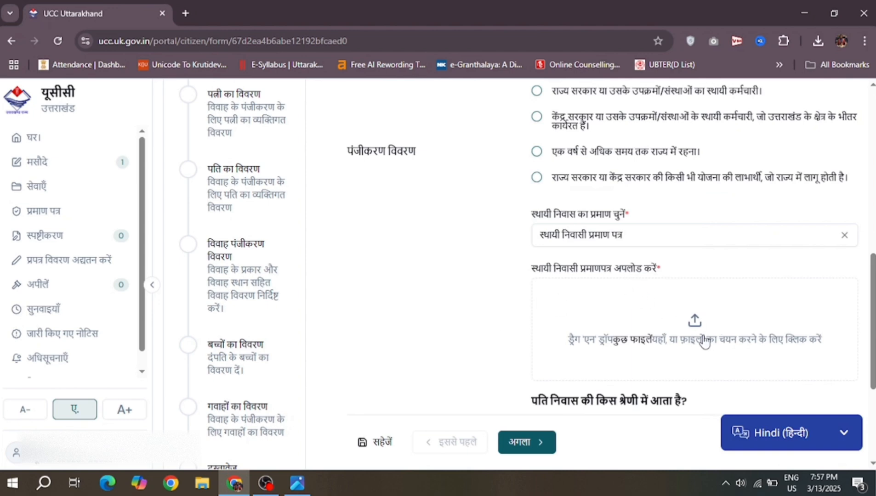
{"action": "scroll", "coordinate": [443, 257], "scroll_direction": "down", "scroll_amount": 4}
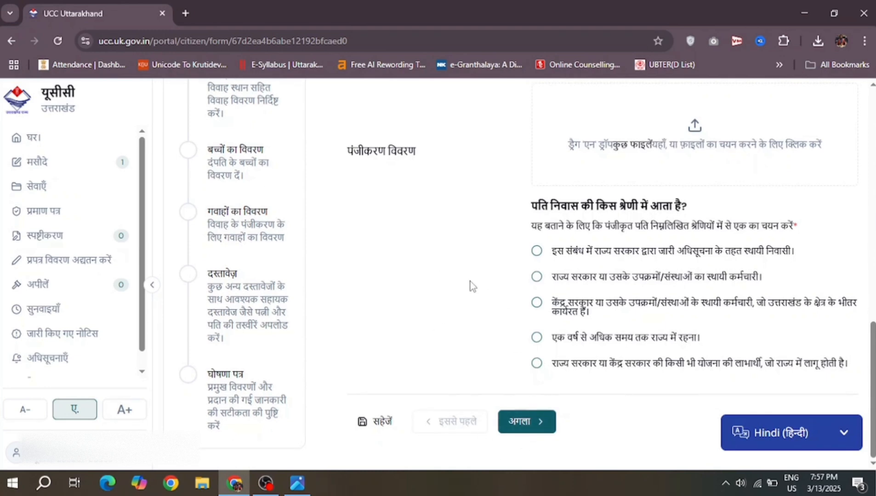
{"action": "scroll", "coordinate": [470, 283], "scroll_direction": "up", "scroll_amount": 4}
{"action": "scroll", "coordinate": [470, 285], "scroll_direction": "up", "scroll_amount": 1}
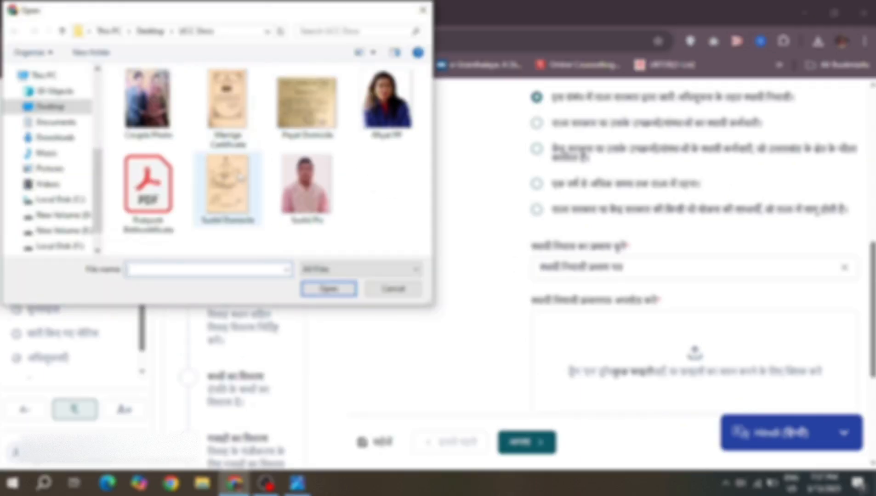
Step: Attach the domicile certificate image as the permanent resident certificate proof
{"action": "double_click", "coordinate": [300, 117]}
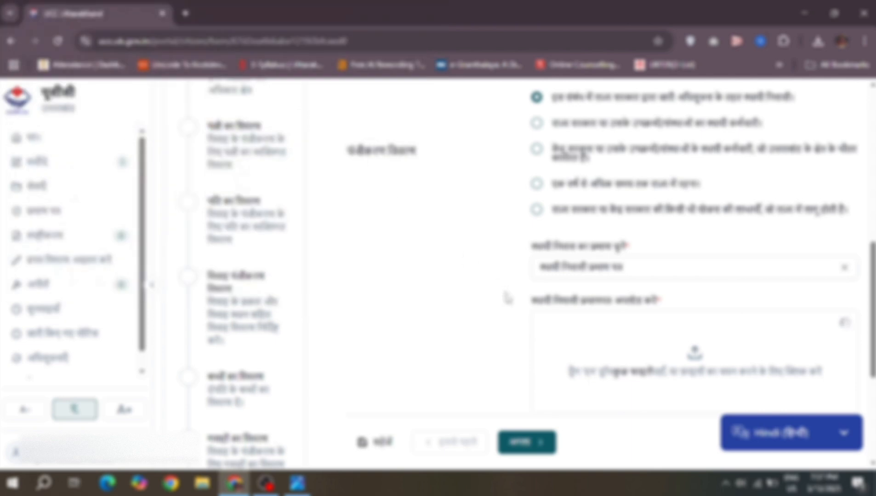
{"action": "scroll", "coordinate": [505, 297], "scroll_direction": "down", "scroll_amount": 3}
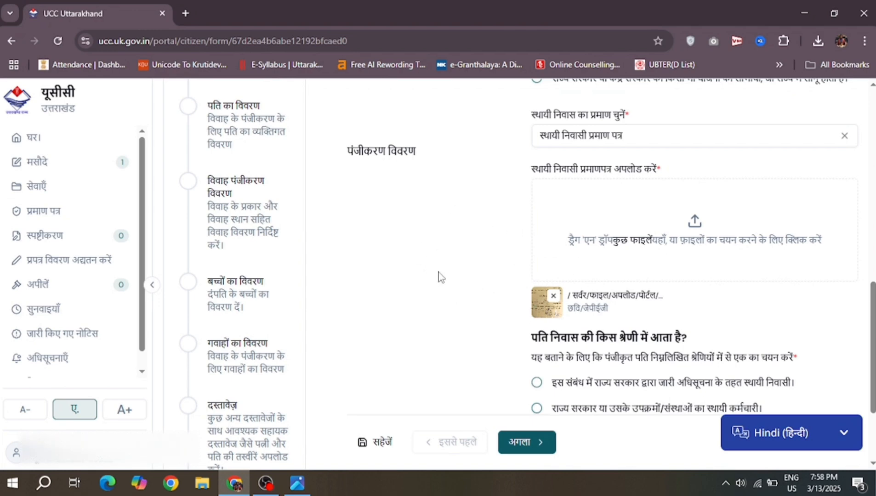
{"action": "scroll", "coordinate": [439, 278], "scroll_direction": "down", "scroll_amount": 1}
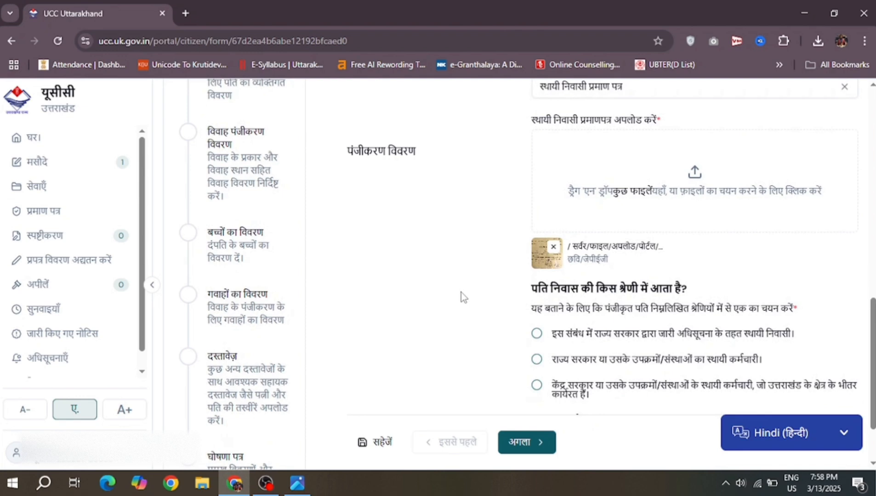
{"action": "scroll", "coordinate": [461, 293], "scroll_direction": "down", "scroll_amount": 2}
Step: Mark the husband as a notified permanent resident, with a Permanent Resident Certificate as proof
{"action": "left_click", "coordinate": [536, 251]}
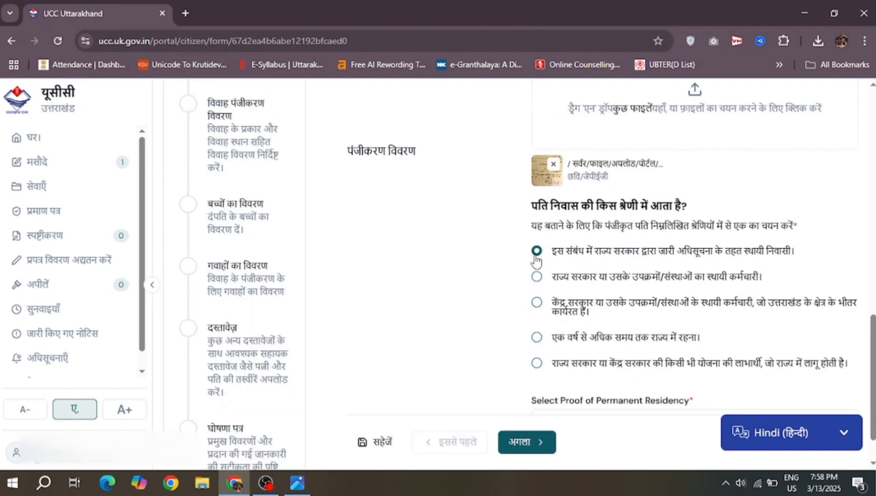
{"action": "scroll", "coordinate": [606, 385], "scroll_direction": "down", "scroll_amount": 1}
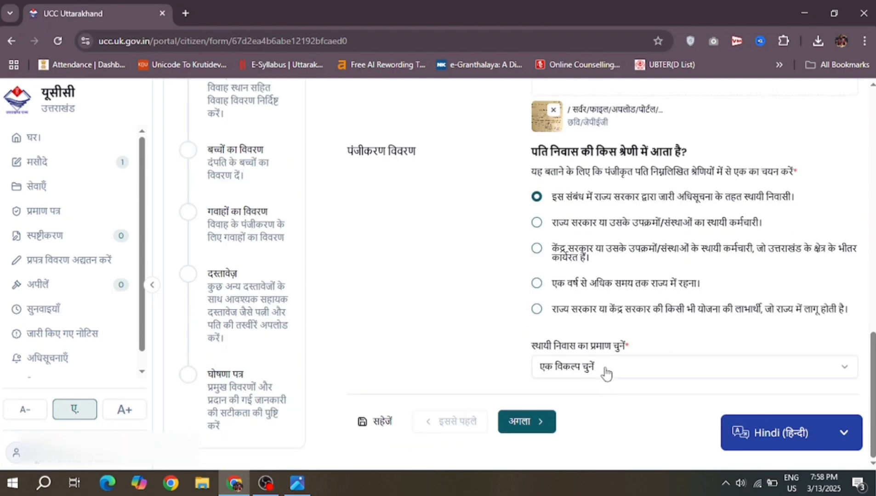
{"action": "left_click", "coordinate": [606, 372]}
{"action": "left_click", "coordinate": [586, 416]}
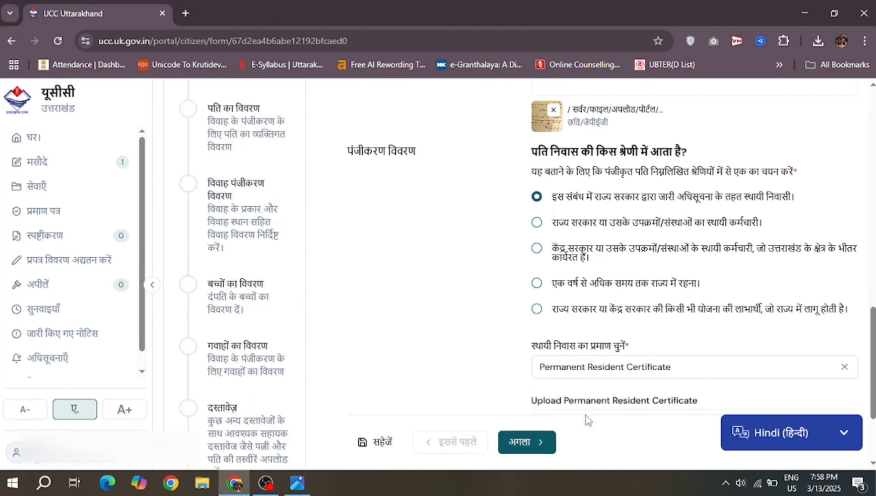
{"action": "scroll", "coordinate": [576, 338], "scroll_direction": "down", "scroll_amount": 3}
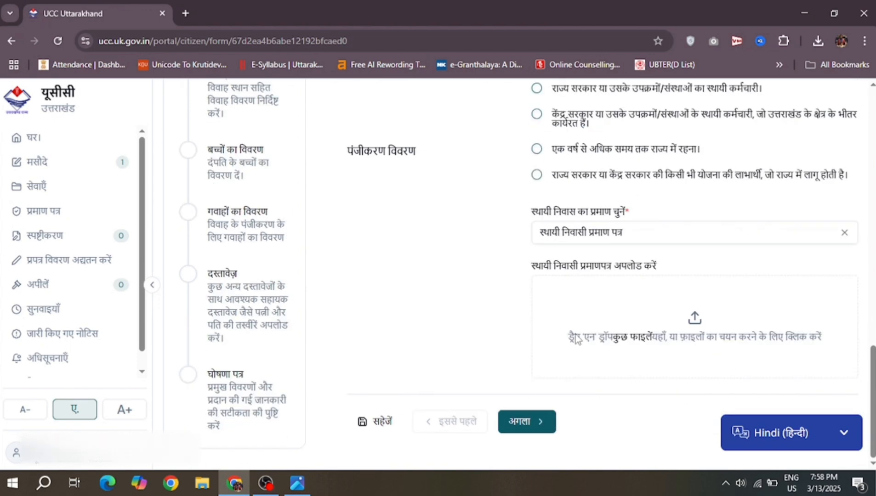
{"action": "left_click", "coordinate": [692, 324]}
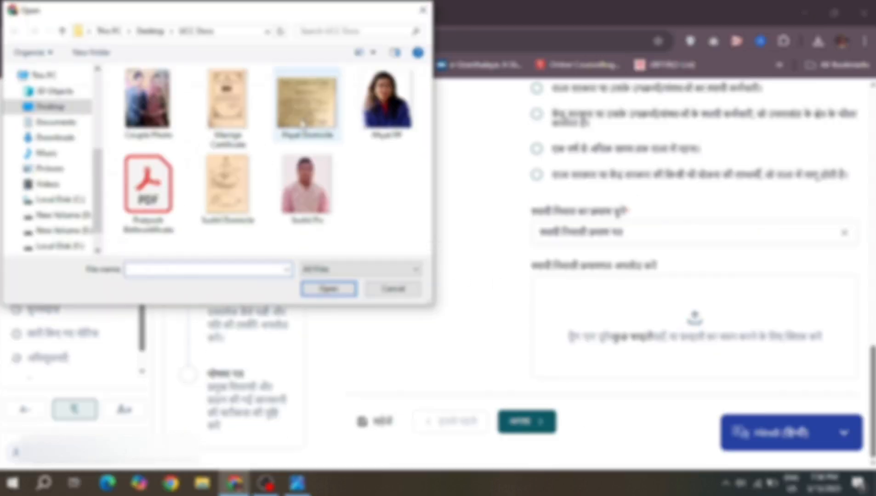
Step: Upload the husband's domicile certificate image, then cancel a second file picker
{"action": "double_click", "coordinate": [235, 198]}
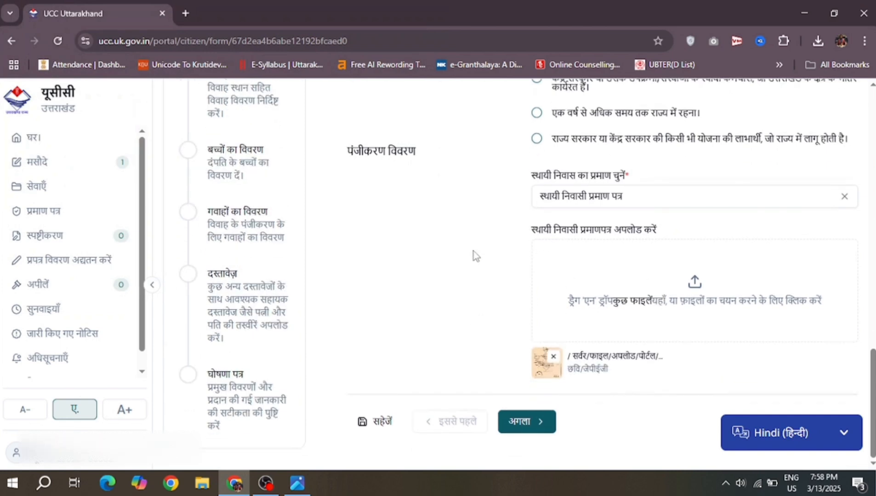
{"action": "scroll", "coordinate": [473, 251], "scroll_direction": "up", "scroll_amount": 4}
{"action": "scroll", "coordinate": [473, 251], "scroll_direction": "up", "scroll_amount": 3}
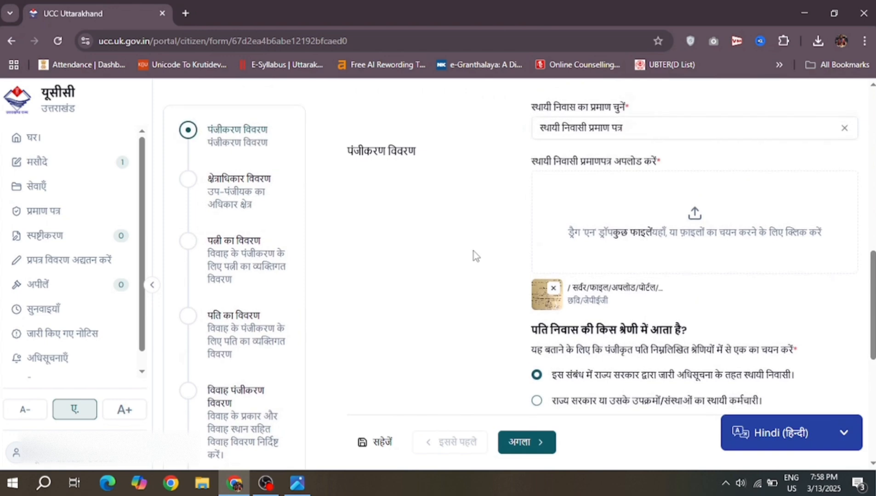
{"action": "scroll", "coordinate": [474, 251], "scroll_direction": "down", "scroll_amount": 7}
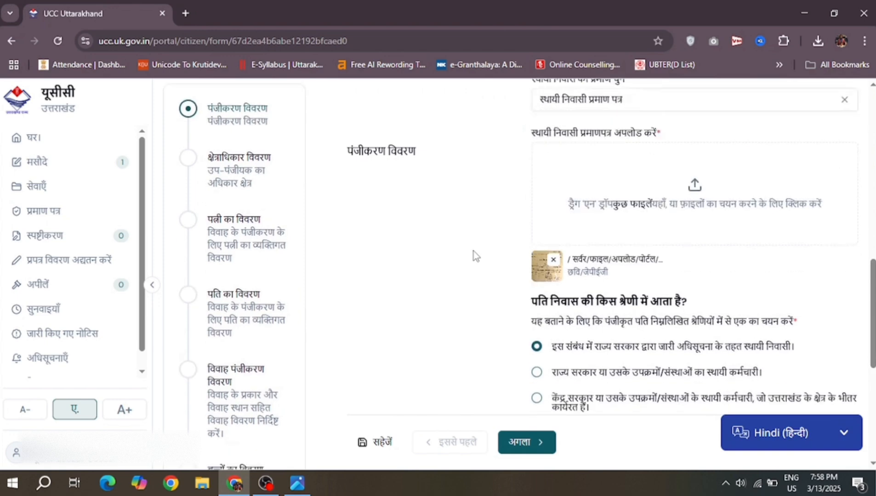
{"action": "scroll", "coordinate": [474, 251], "scroll_direction": "down", "scroll_amount": 1}
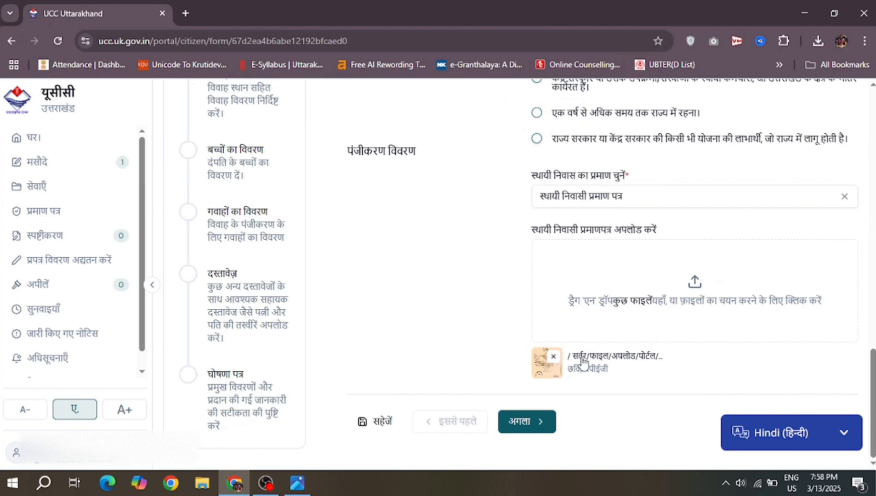
{"action": "left_click", "coordinate": [620, 303]}
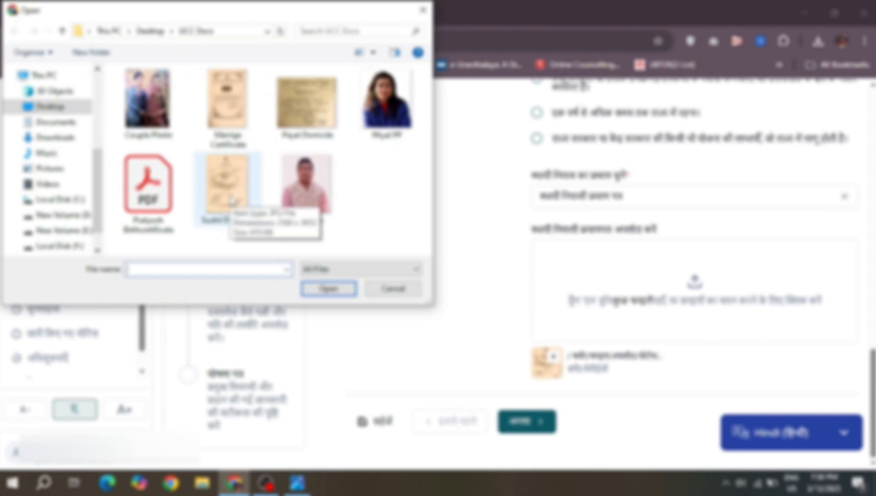
{"action": "left_click", "coordinate": [394, 289]}
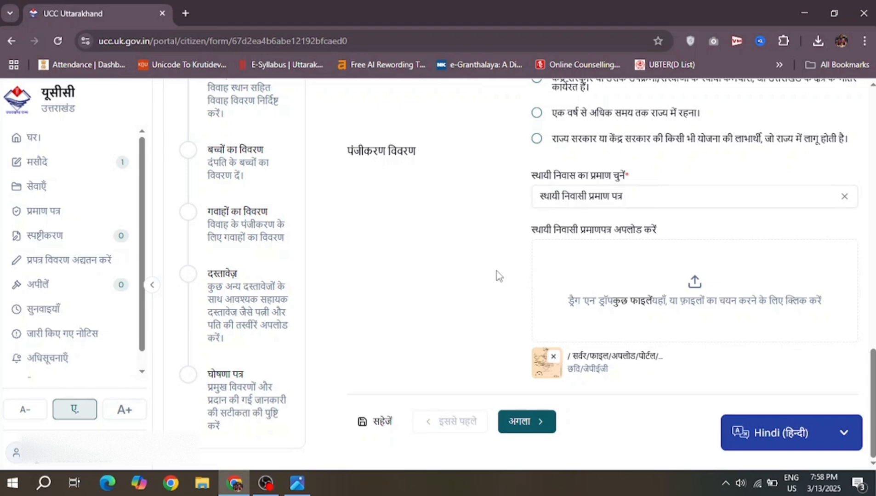
Step: On the jurisdiction step, choose the husband's permanent-address sub-registrar in Uttarakhand and continue
{"action": "left_click", "coordinate": [531, 422]}
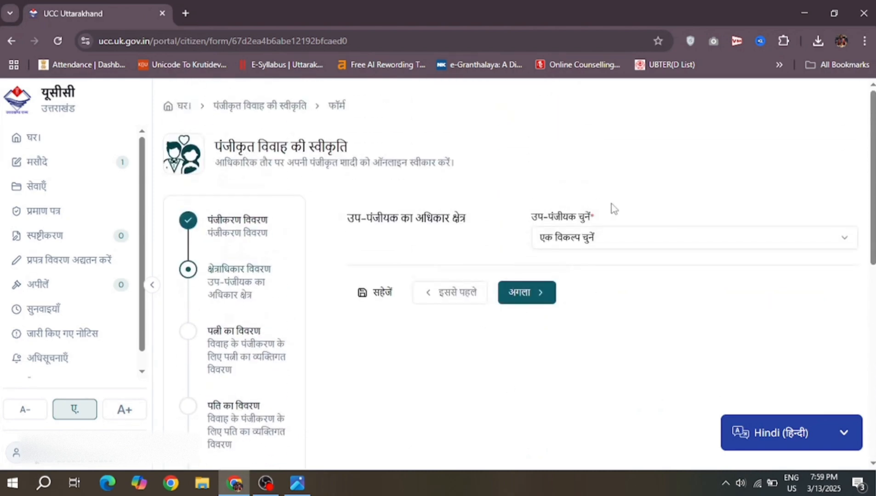
{"action": "left_click", "coordinate": [646, 241]}
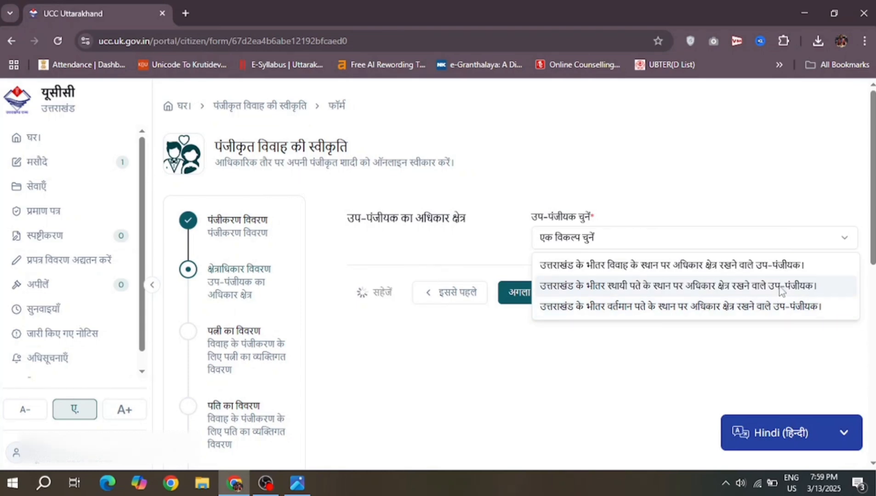
{"action": "left_click", "coordinate": [782, 288]}
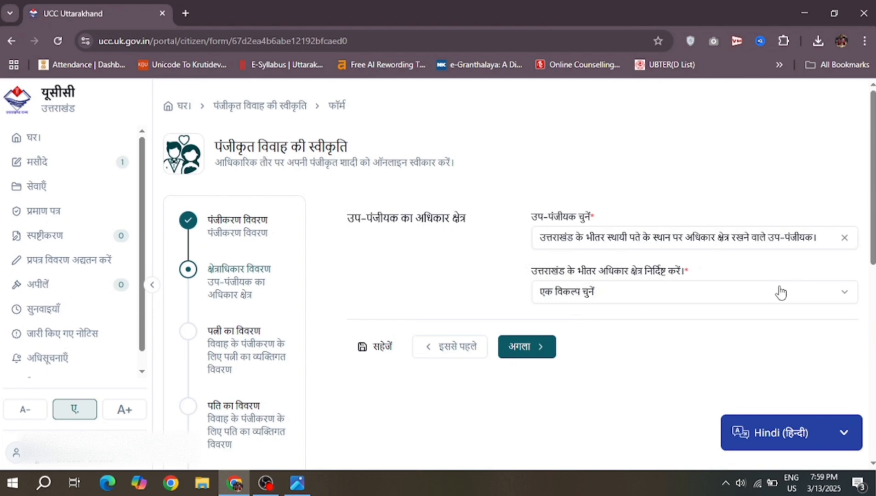
{"action": "left_click", "coordinate": [755, 296]}
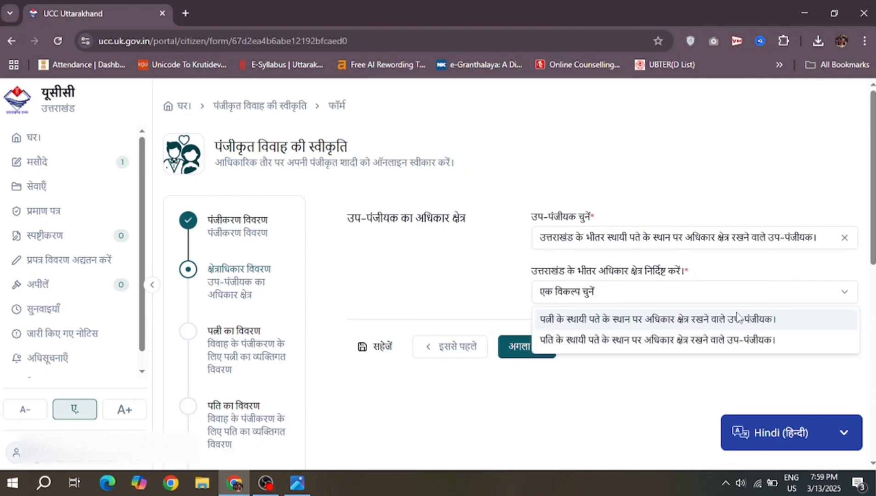
{"action": "left_click", "coordinate": [712, 351]}
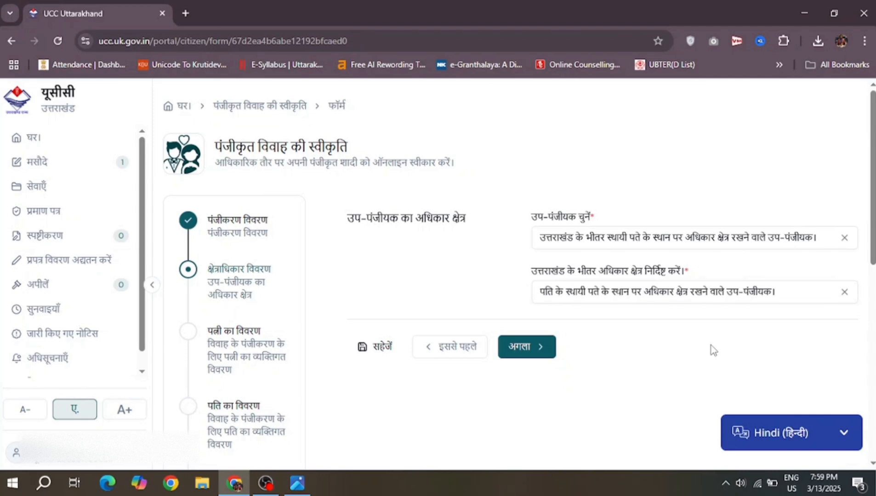
{"action": "right_click", "coordinate": [527, 347]}
{"action": "left_click", "coordinate": [527, 347]}
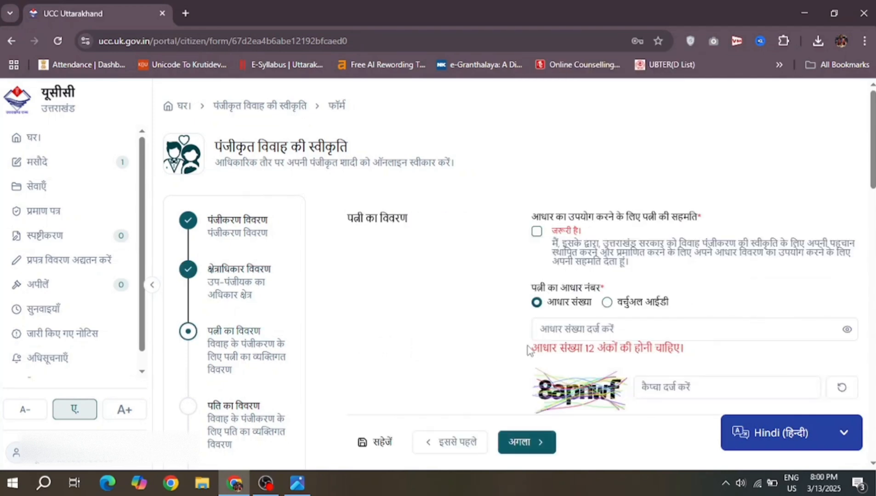
Step: Tick the wife's Aadhaar consent, enter the captcha and request an OTP
{"action": "scroll", "coordinate": [497, 299], "scroll_direction": "down", "scroll_amount": 2}
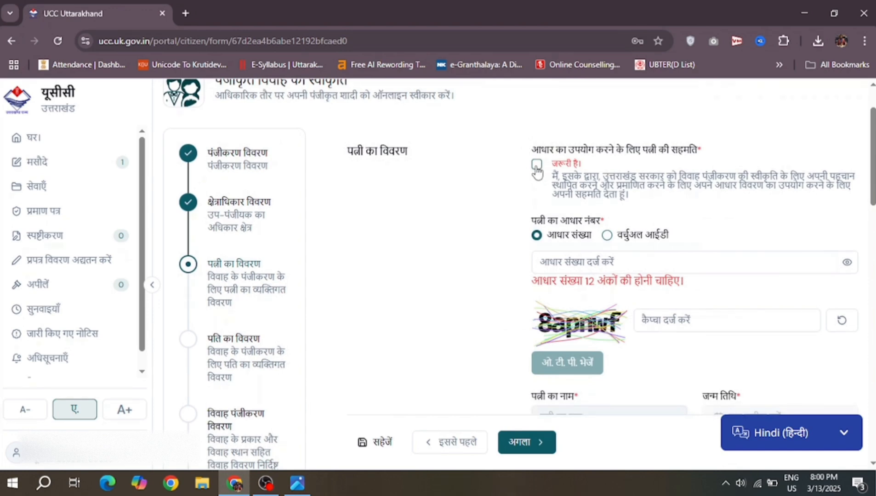
{"action": "left_click", "coordinate": [536, 166]}
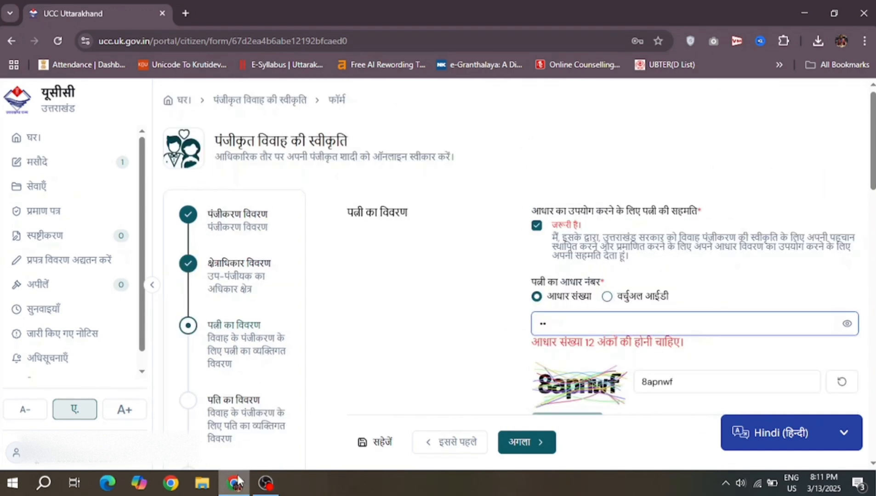
{"action": "type", "text": "••••••••••"}
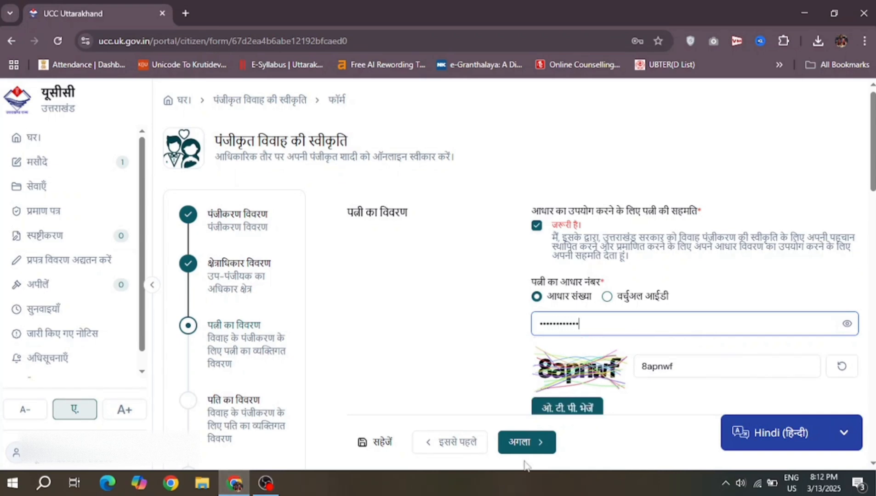
{"action": "scroll", "coordinate": [625, 312], "scroll_direction": "down", "scroll_amount": 3}
{"action": "left_click", "coordinate": [612, 280]}
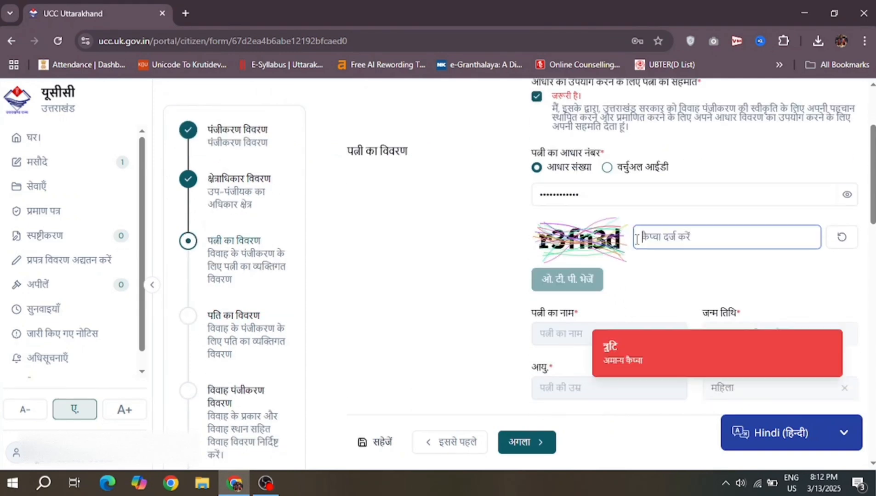
Step: Re-enter the captcha text and request the OTP for the wife's Aadhaar again
{"action": "left_click", "coordinate": [637, 239]}
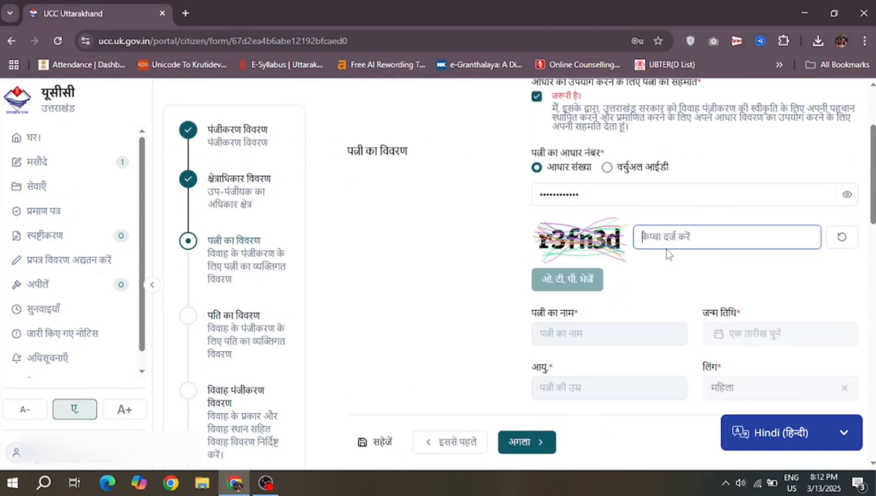
{"action": "type", "text": "r3fn3d"}
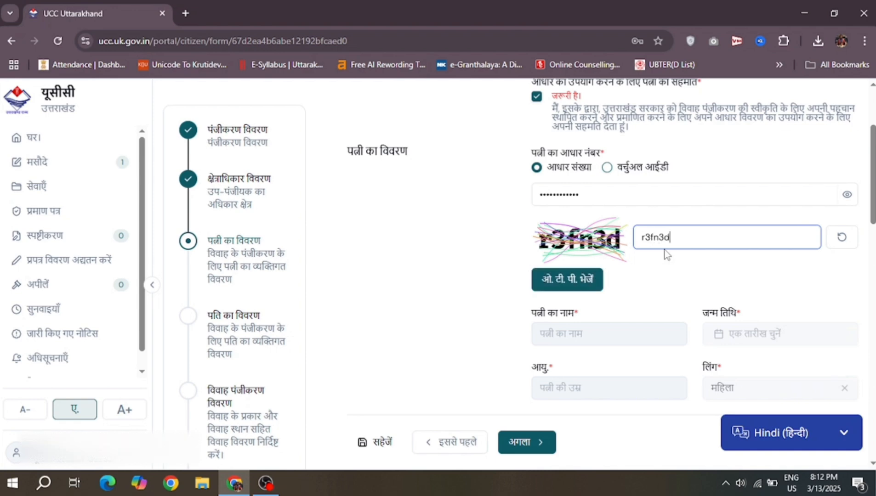
{"action": "left_click", "coordinate": [553, 280]}
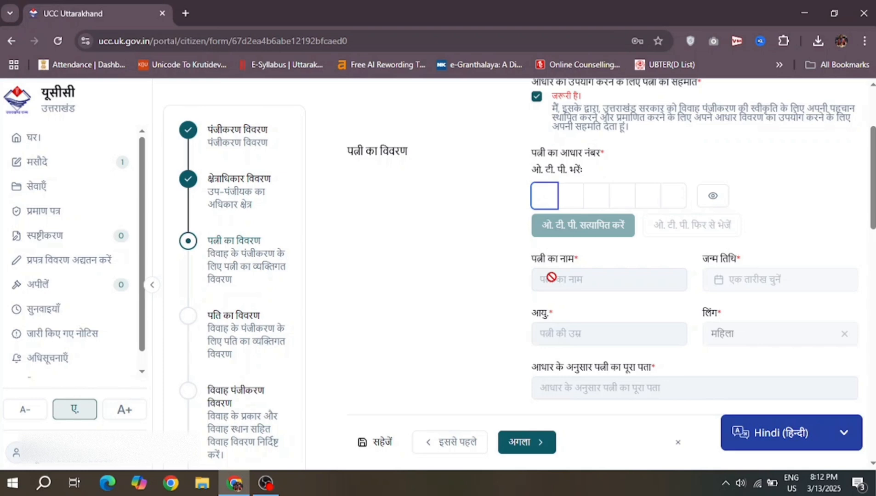
Step: Enter the six-digit OTP, fixing one mistyped digit, and verify the wife's Aadhaar
{"action": "type", "text": "••"}
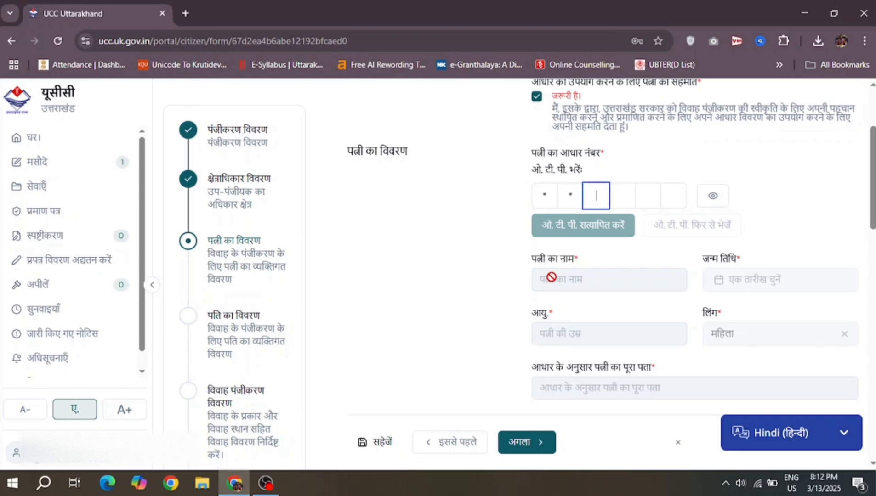
{"action": "type", "text": "•"}
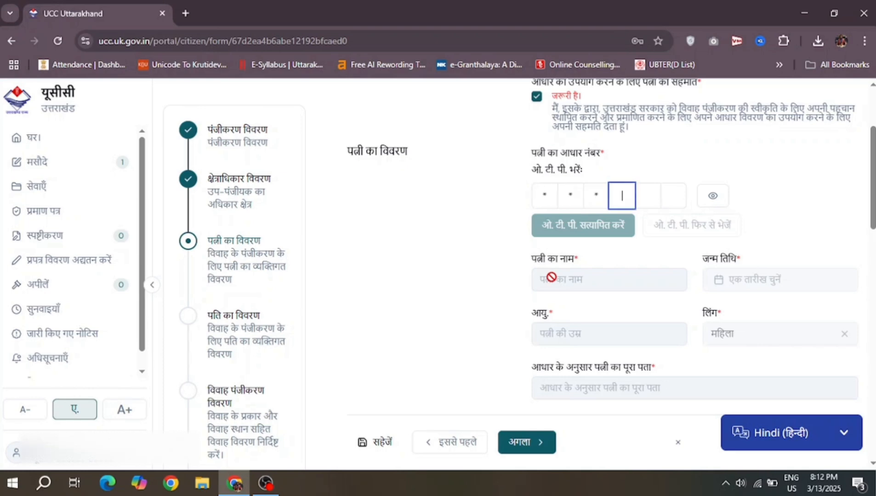
{"action": "key", "text": "BackSpace"}
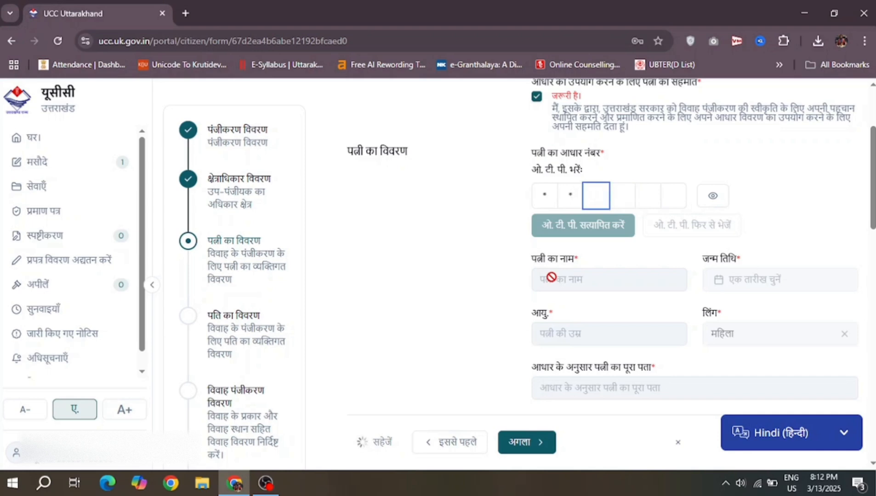
{"action": "type", "text": "••••"}
{"action": "left_click", "coordinate": [587, 228]}
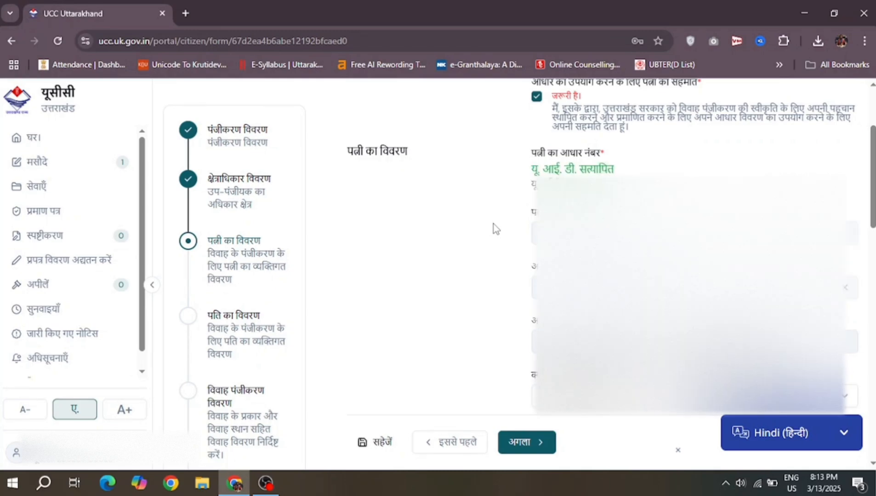
Step: Scroll through the English Details of Wife section to review her auto-filled address and Indian nationality
{"action": "scroll", "coordinate": [483, 214], "scroll_direction": "down", "scroll_amount": 3}
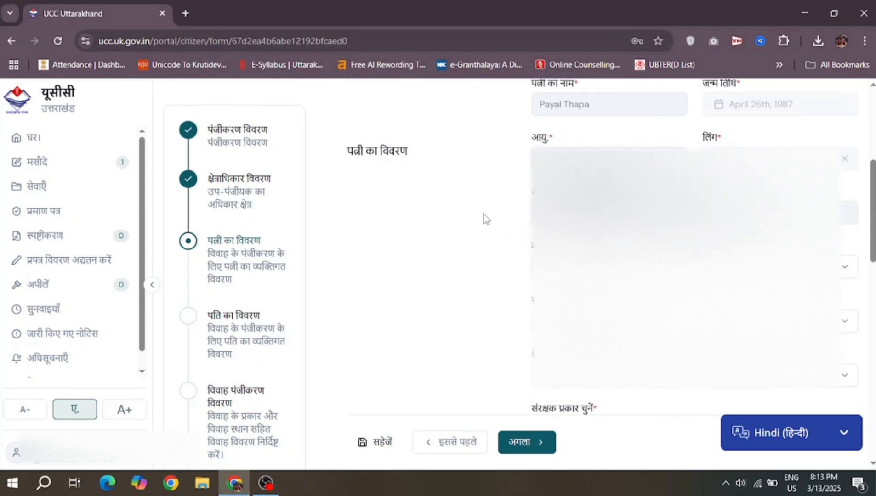
{"action": "scroll", "coordinate": [483, 215], "scroll_direction": "up", "scroll_amount": 2}
{"action": "scroll", "coordinate": [483, 219], "scroll_direction": "down", "scroll_amount": 2}
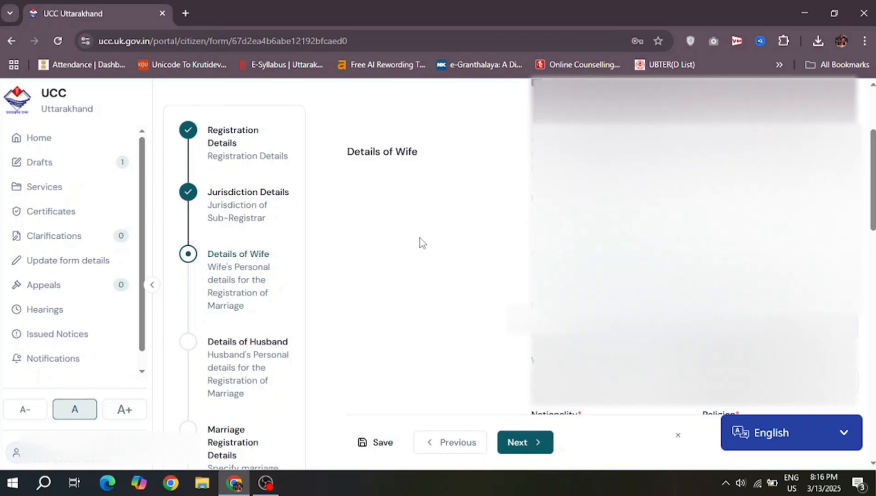
{"action": "scroll", "coordinate": [423, 243], "scroll_direction": "down", "scroll_amount": 2}
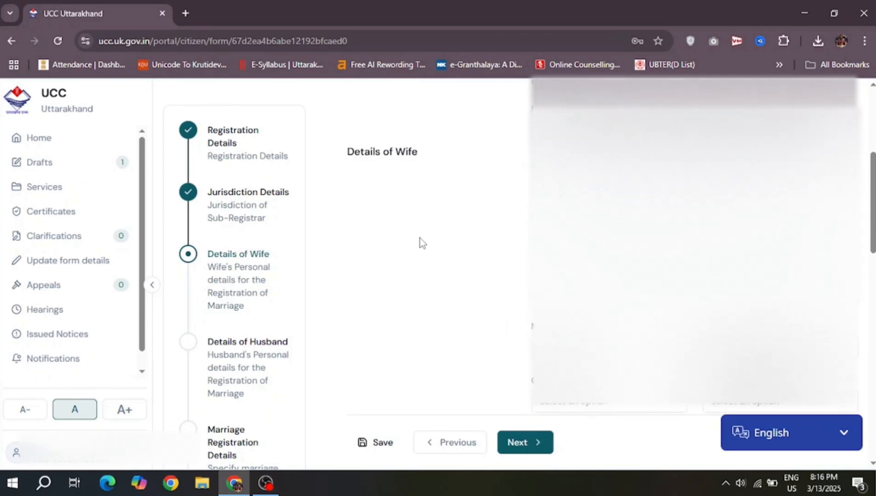
{"action": "scroll", "coordinate": [423, 243], "scroll_direction": "up", "scroll_amount": 2}
{"action": "scroll", "coordinate": [422, 244], "scroll_direction": "down", "scroll_amount": 2}
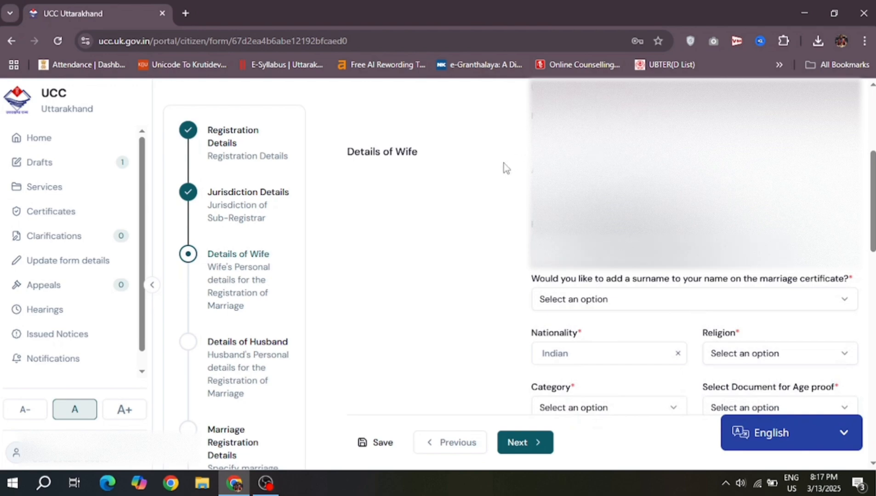
{"action": "scroll", "coordinate": [495, 168], "scroll_direction": "up", "scroll_amount": 2}
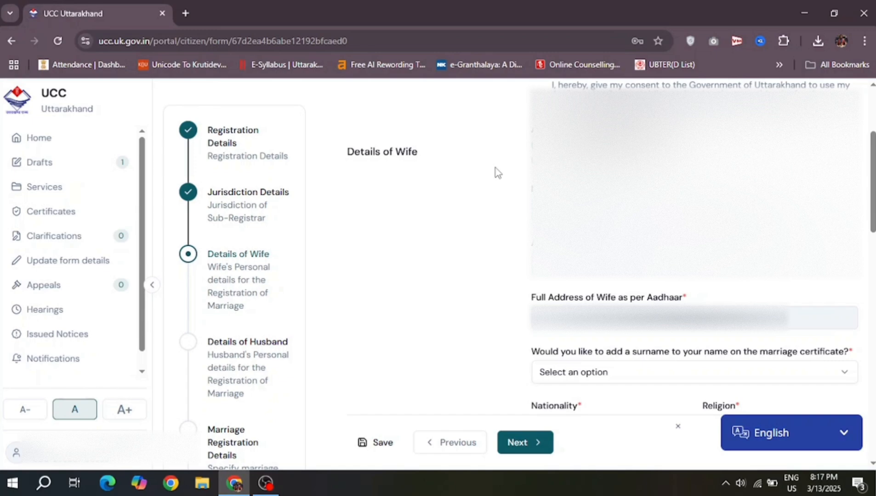
{"action": "scroll", "coordinate": [492, 226], "scroll_direction": "down", "scroll_amount": 2}
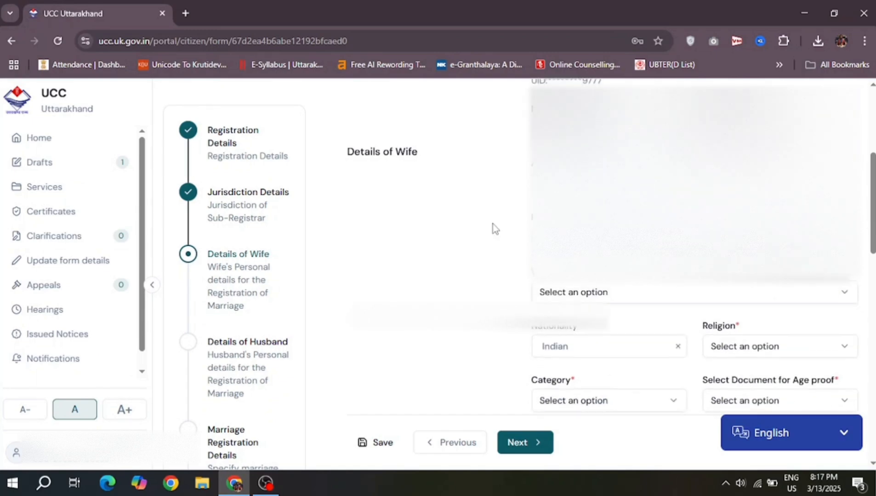
Step: Answer No to adding a surname, correcting an initial Yes
{"action": "left_click", "coordinate": [617, 292]}
{"action": "left_click", "coordinate": [587, 322]}
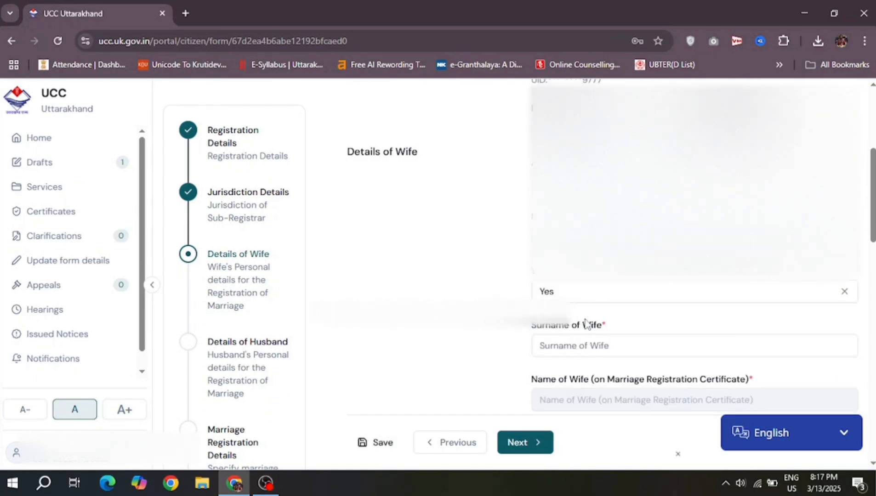
{"action": "left_click", "coordinate": [604, 288]}
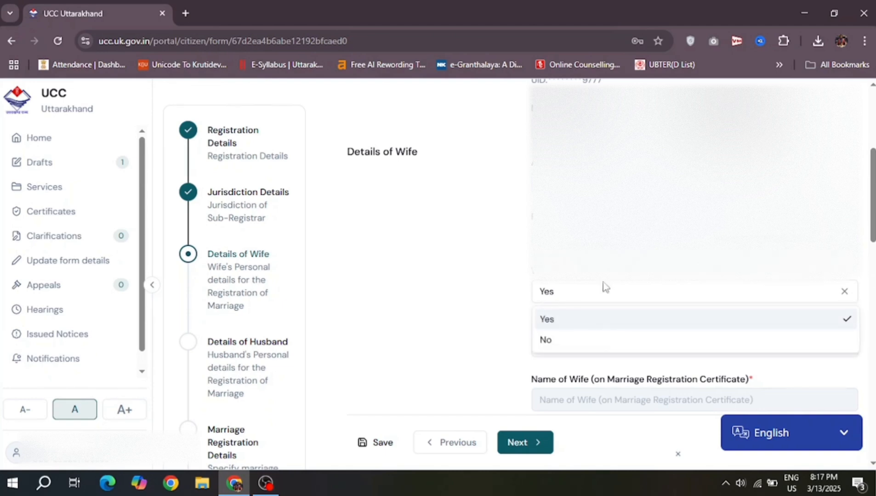
{"action": "left_click", "coordinate": [564, 340]}
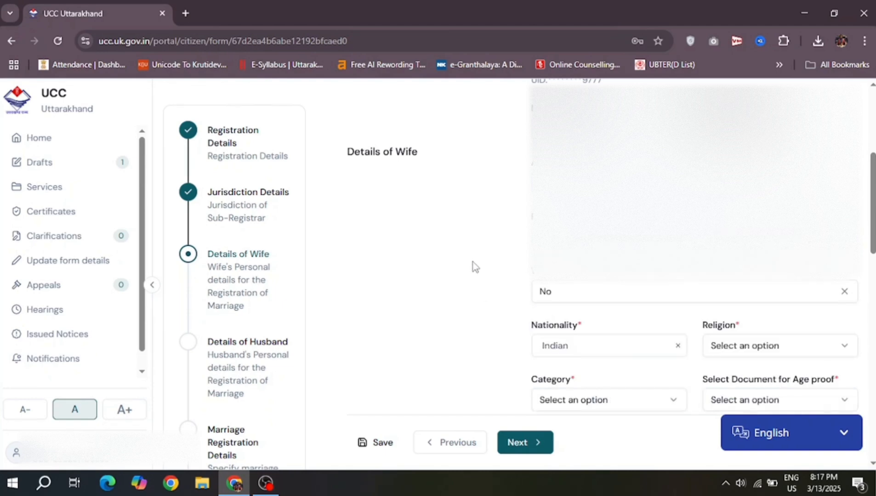
{"action": "scroll", "coordinate": [474, 265], "scroll_direction": "up", "scroll_amount": 3}
{"action": "scroll", "coordinate": [465, 262], "scroll_direction": "down", "scroll_amount": 4}
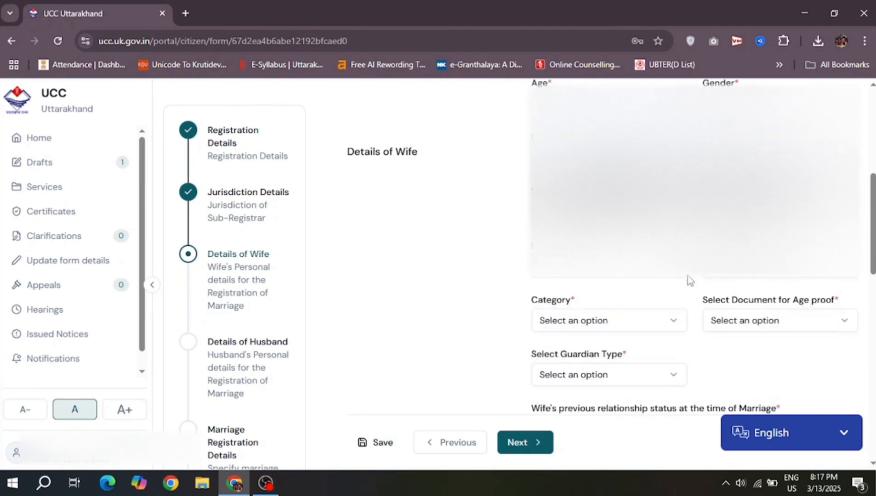
Step: Set the wife's religion to Hinduism and her category to General
{"action": "left_click", "coordinate": [769, 276]}
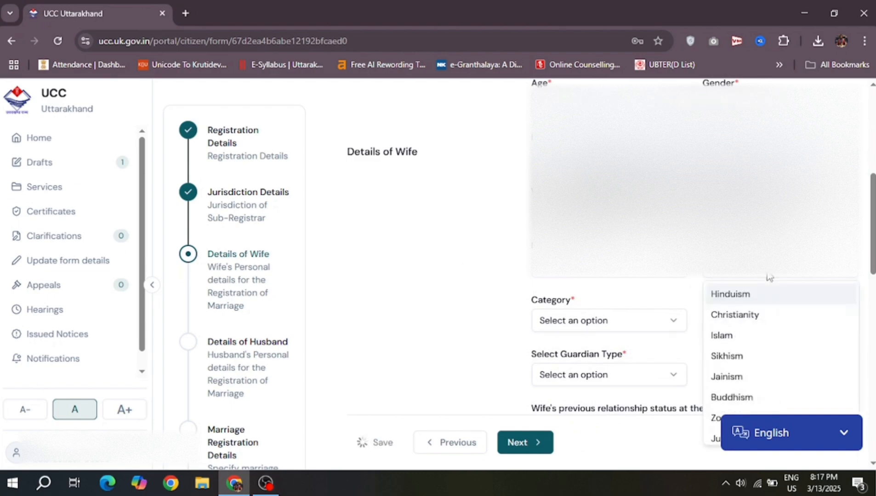
{"action": "left_click", "coordinate": [749, 294]}
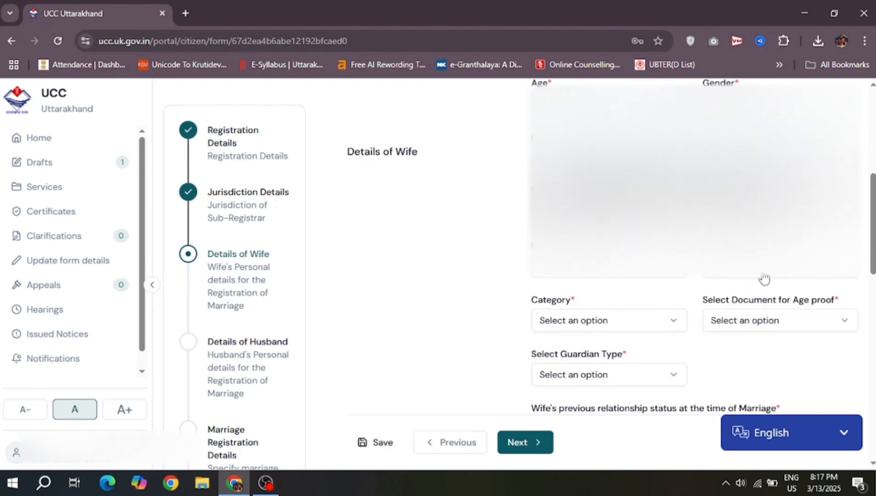
{"action": "scroll", "coordinate": [764, 279], "scroll_direction": "down", "scroll_amount": 2}
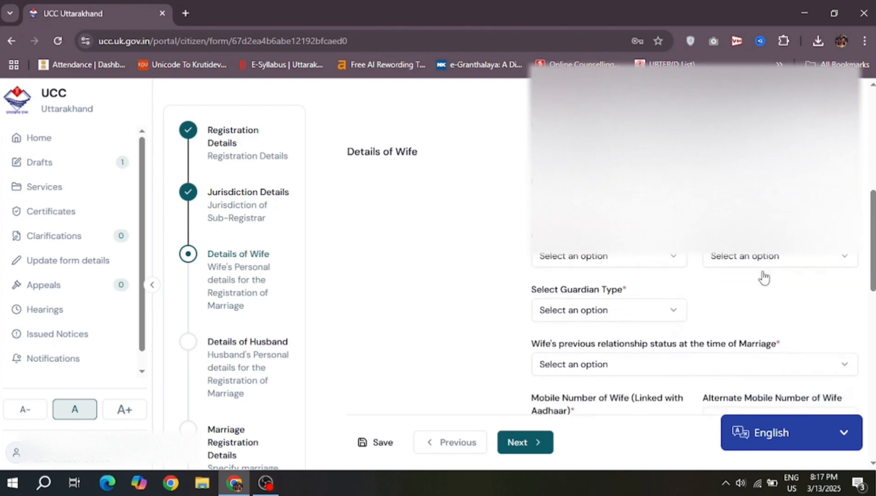
{"action": "left_click", "coordinate": [667, 258]}
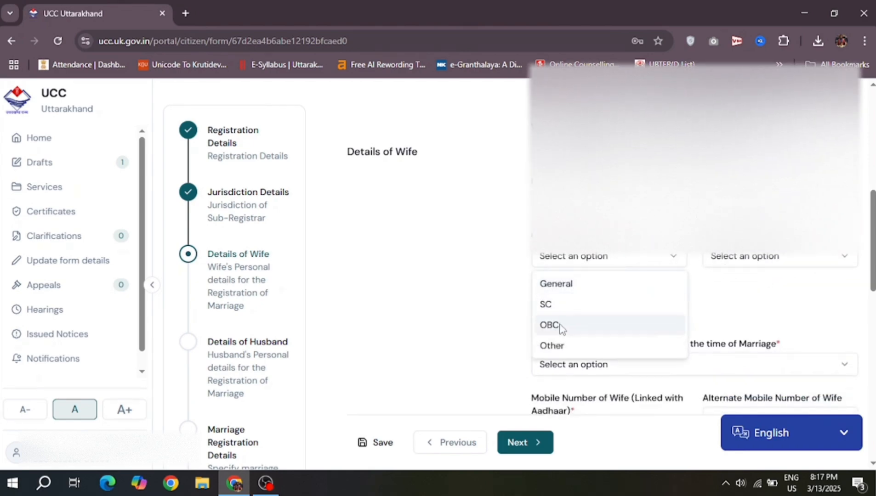
{"action": "left_click", "coordinate": [570, 287]}
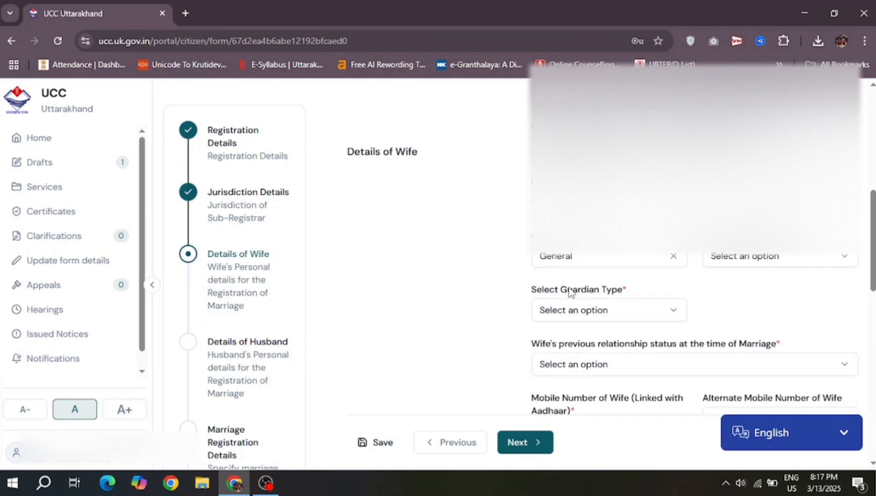
{"action": "left_click", "coordinate": [762, 269]}
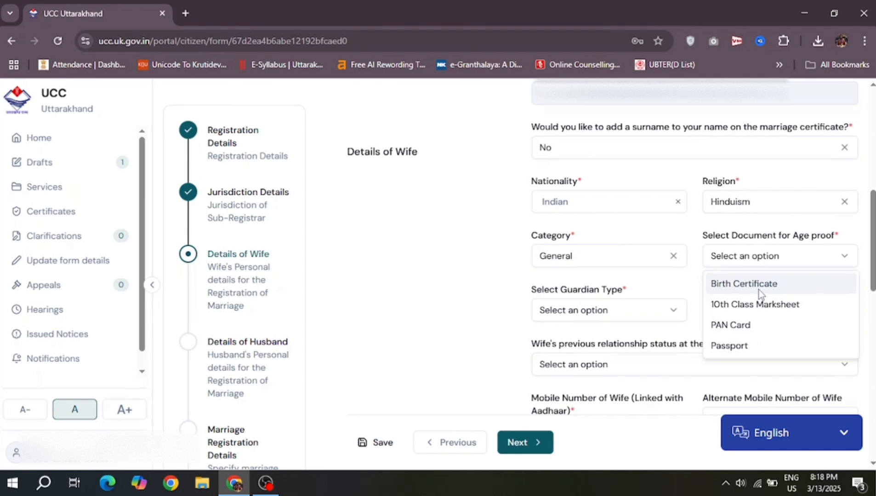
Step: Choose PAN Card as the wife's age proof and upload its photo
{"action": "left_click", "coordinate": [747, 325]}
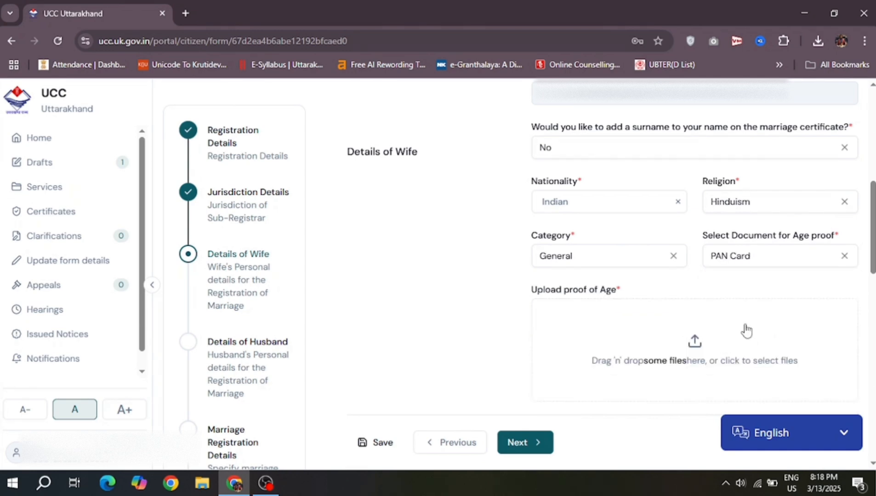
{"action": "scroll", "coordinate": [746, 330], "scroll_direction": "down", "scroll_amount": 2}
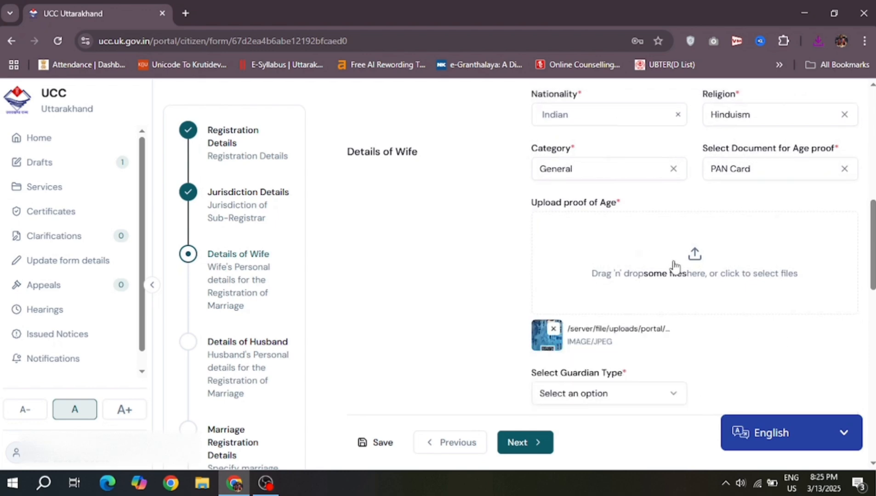
{"action": "scroll", "coordinate": [620, 319], "scroll_direction": "down", "scroll_amount": 2}
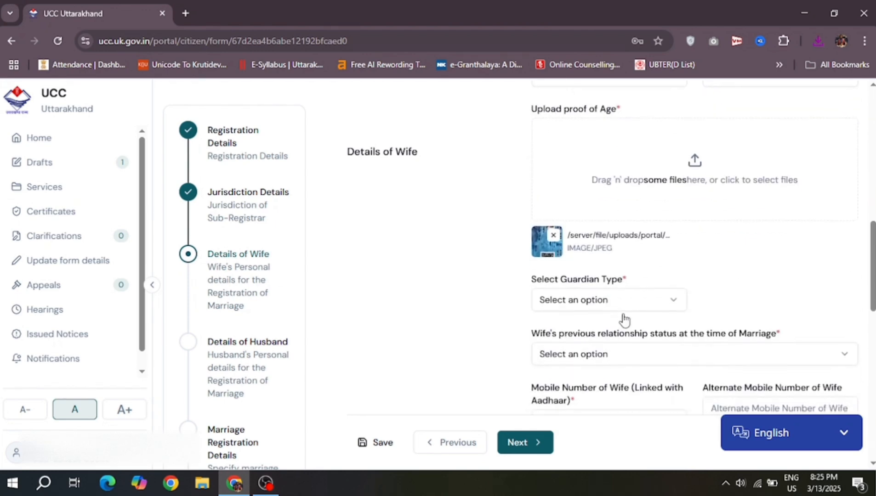
{"action": "left_click", "coordinate": [694, 178]}
{"action": "double_click", "coordinate": [377, 99]}
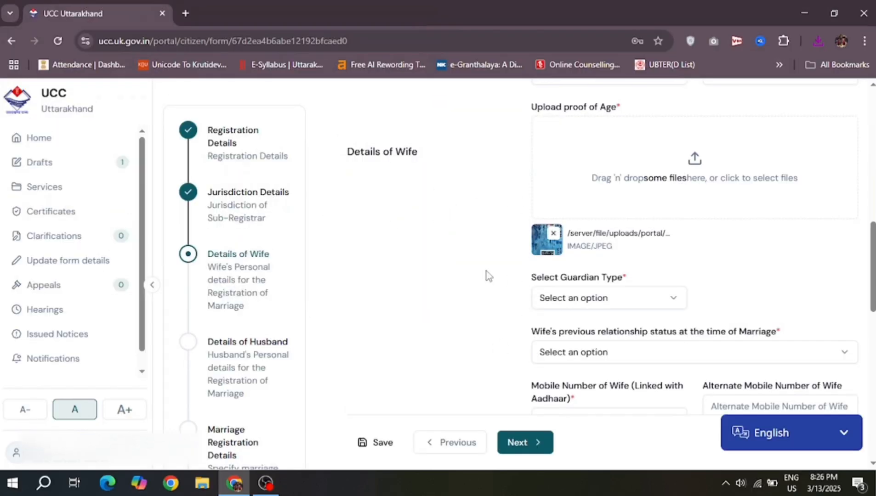
Step: Set the wife's guardian type to Parents and her previous status to Never Married
{"action": "scroll", "coordinate": [759, 220], "scroll_direction": "down", "scroll_amount": 2}
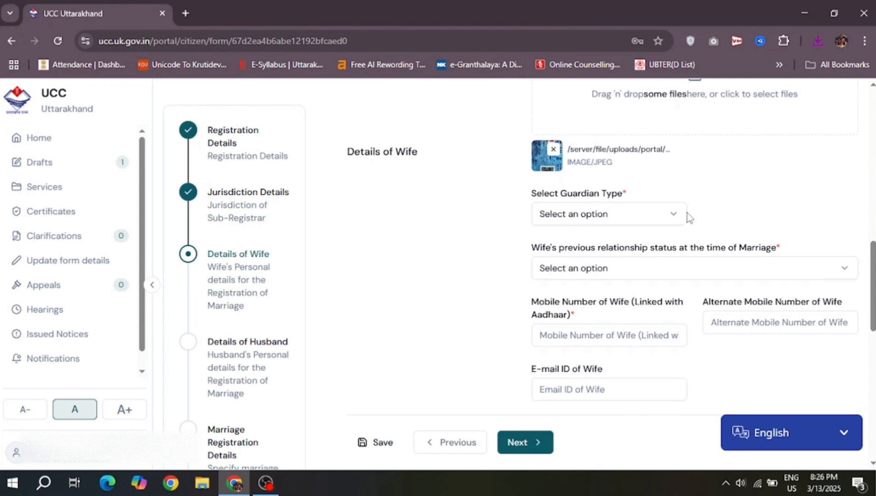
{"action": "left_click", "coordinate": [672, 216]}
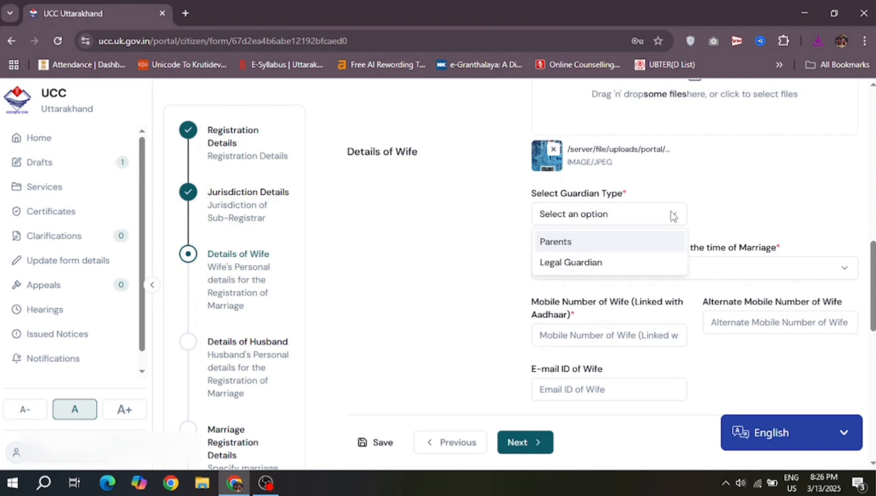
{"action": "left_click", "coordinate": [591, 247]}
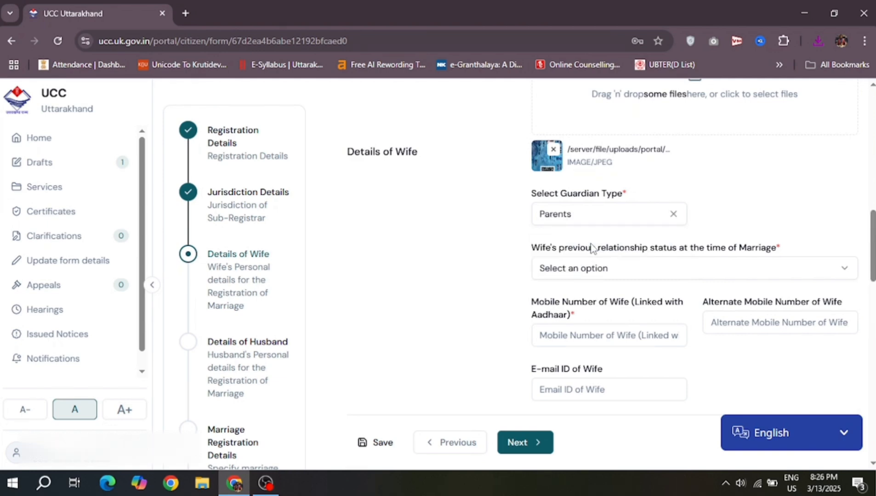
{"action": "scroll", "coordinate": [807, 225], "scroll_direction": "down", "scroll_amount": 2}
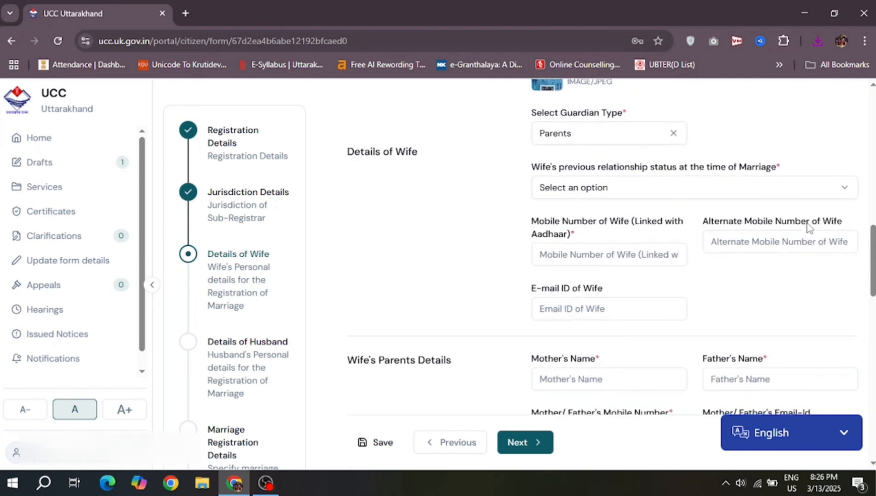
{"action": "left_click", "coordinate": [847, 192]}
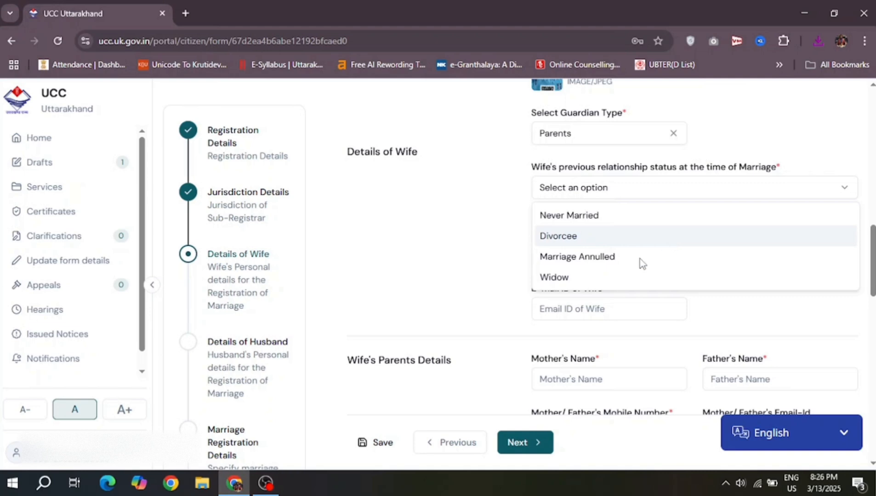
{"action": "left_click", "coordinate": [626, 218]}
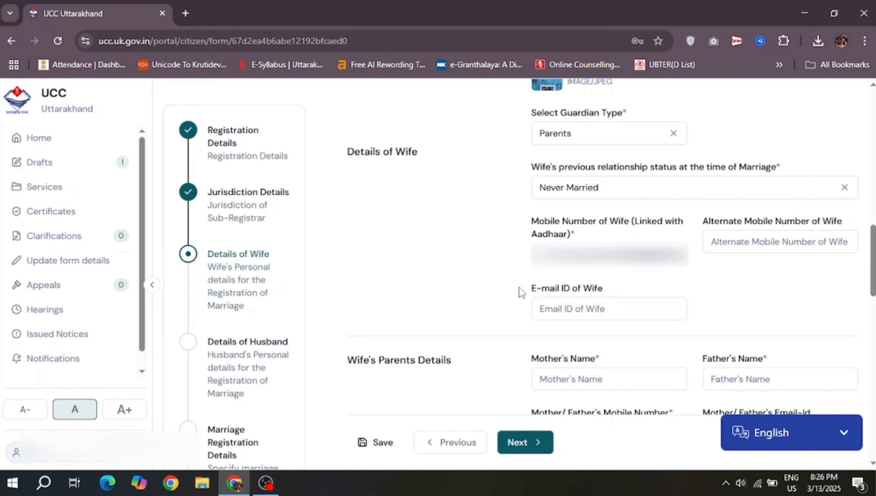
Step: Start entering the wife's Aadhaar-linked mobile number
{"action": "left_click", "coordinate": [595, 255]}
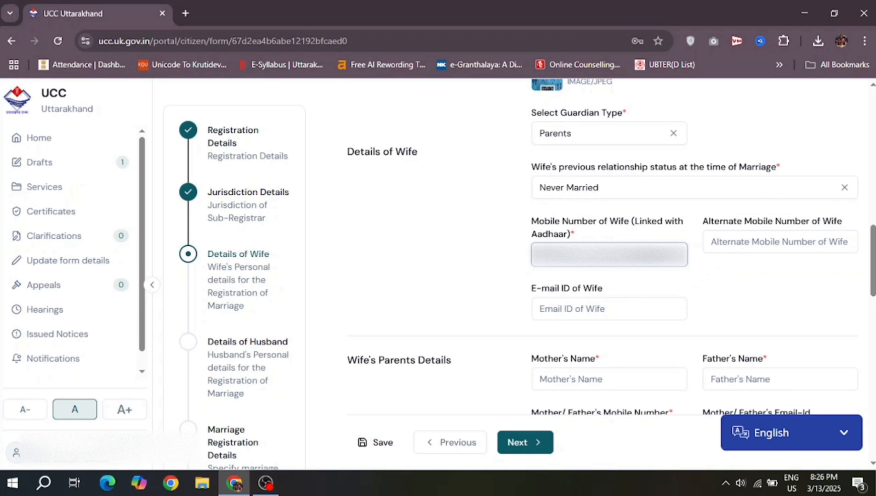
{"action": "type", "text": "9"}
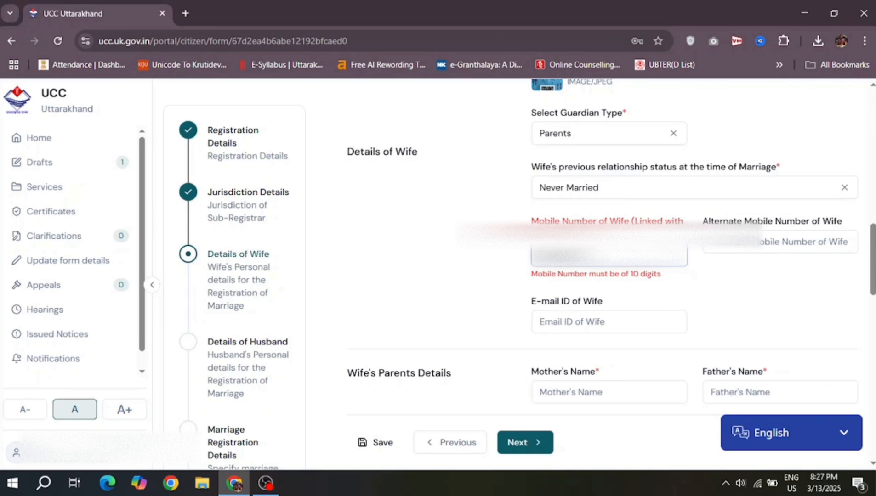
{"action": "scroll", "coordinate": [574, 260], "scroll_direction": "down", "scroll_amount": 4}
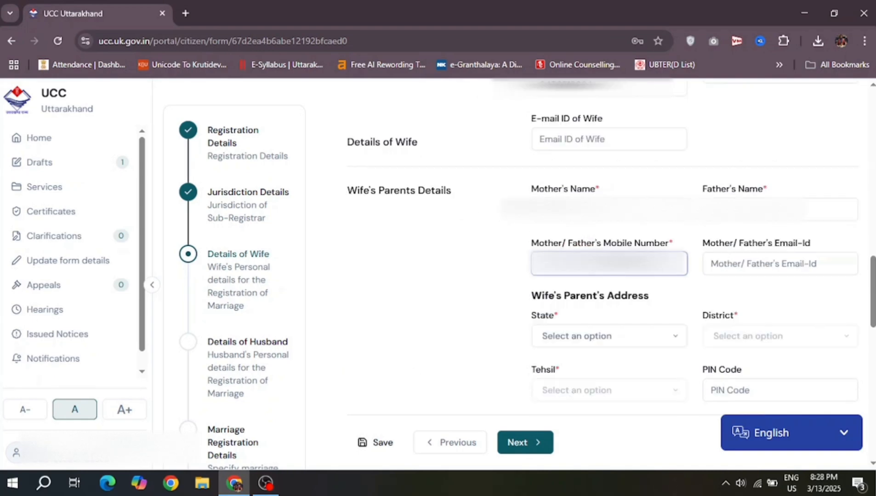
Step: Enter the wife's parents' mobile number
{"action": "left_click", "coordinate": [574, 260]}
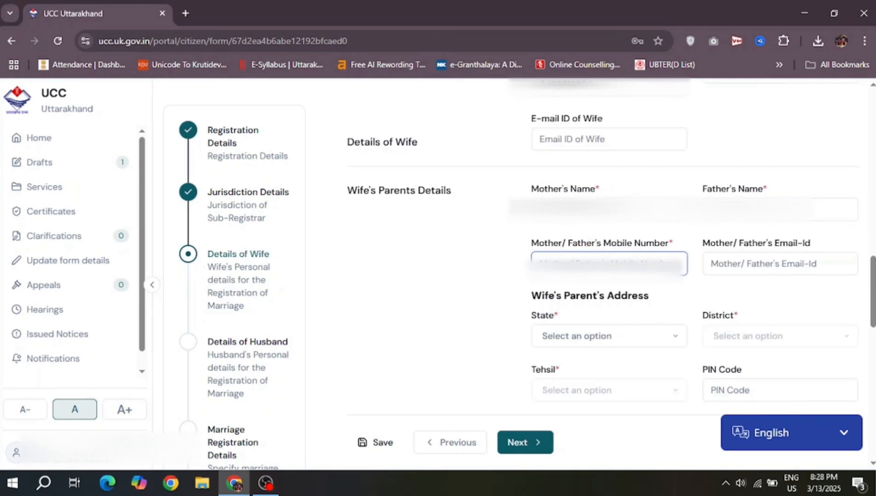
{"action": "left_click", "coordinate": [568, 209]}
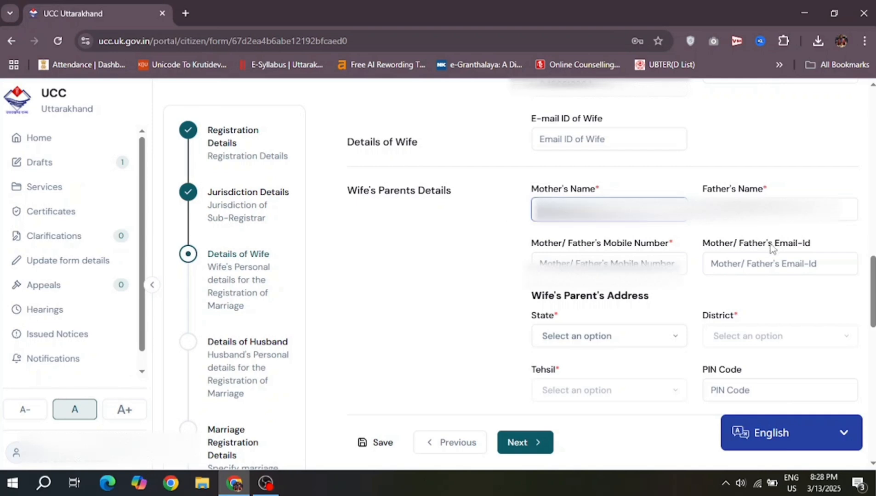
{"action": "left_click", "coordinate": [542, 261]}
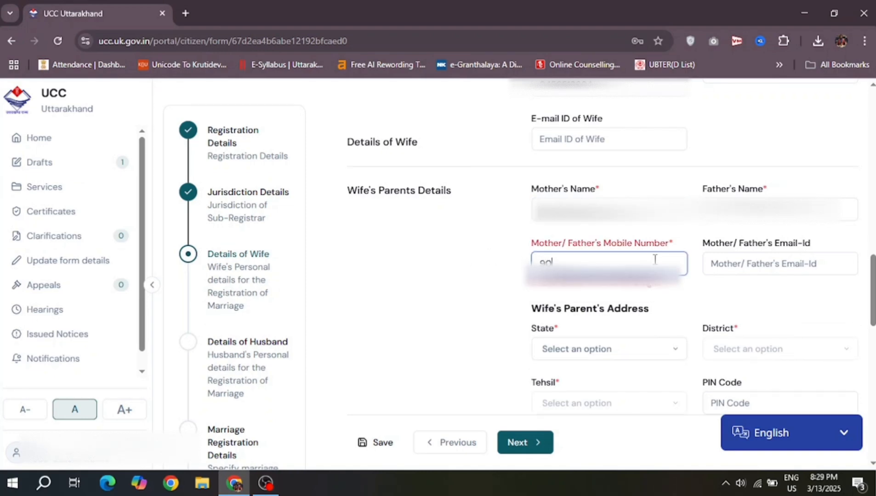
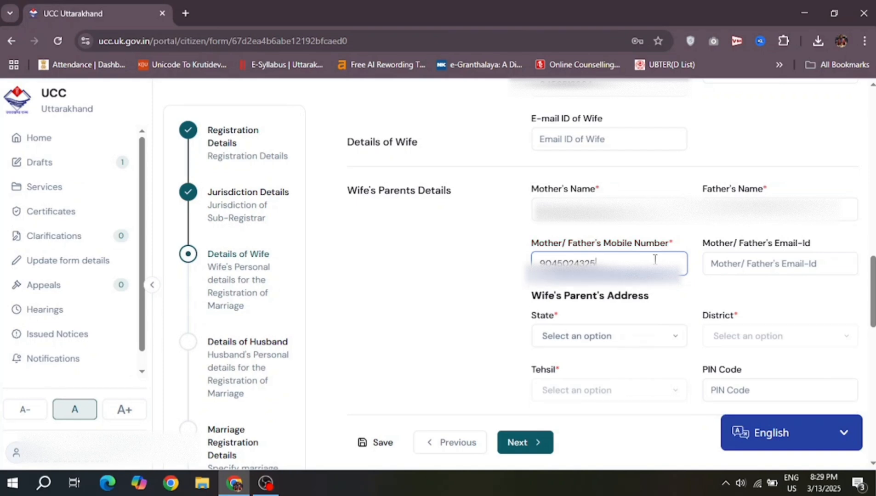
{"action": "left_click", "coordinate": [464, 275]}
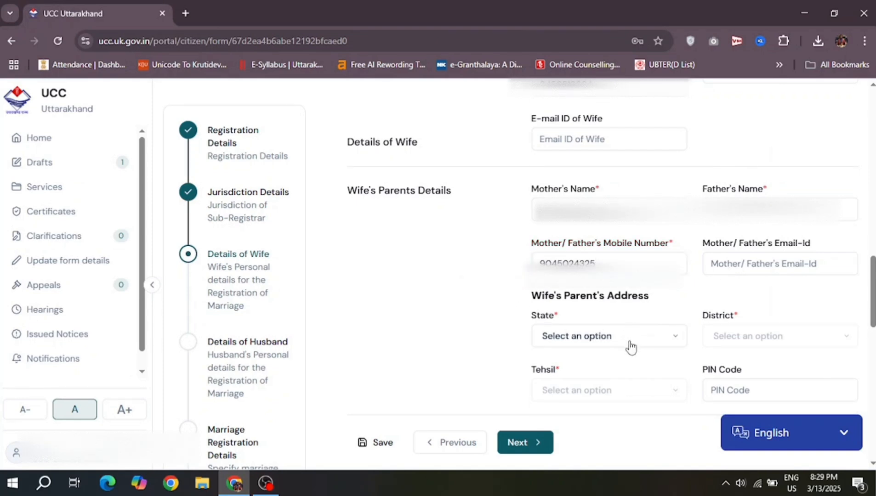
Step: Search 'utt' and set the parents' address state to Uttarakhand
{"action": "left_click", "coordinate": [629, 346]}
{"action": "left_click", "coordinate": [456, 286]}
{"action": "scroll", "coordinate": [456, 285], "scroll_direction": "down", "scroll_amount": 2}
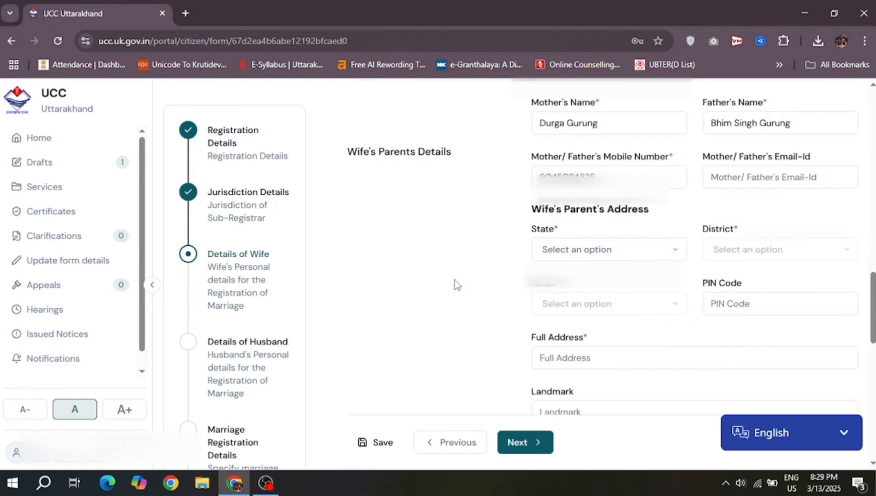
{"action": "scroll", "coordinate": [456, 286], "scroll_direction": "down", "scroll_amount": 1}
{"action": "left_click", "coordinate": [659, 201]}
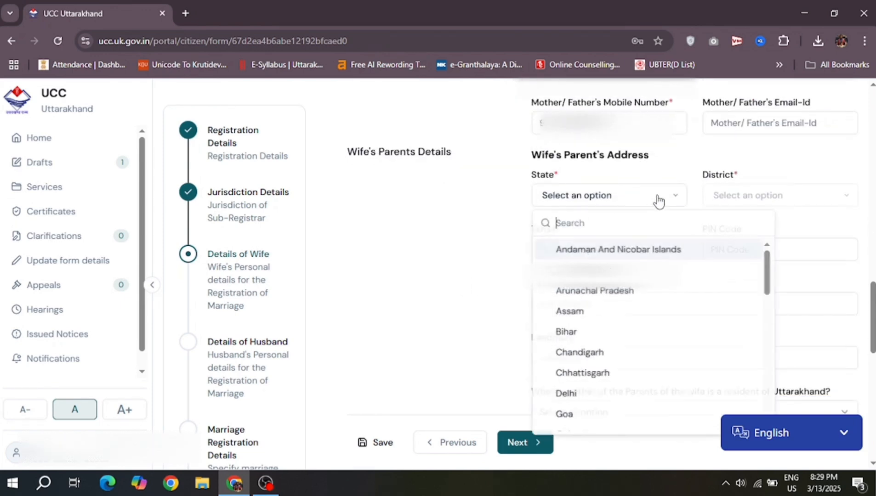
{"action": "type", "text": "uu"}
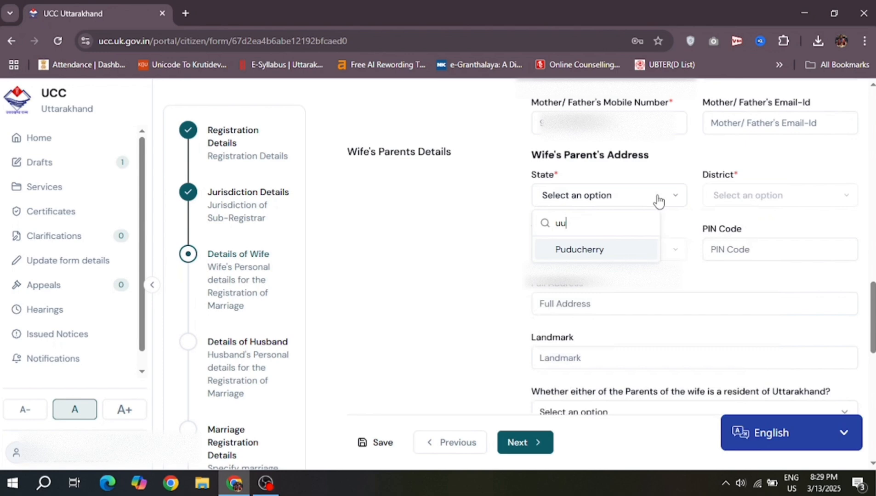
{"action": "key", "text": "BackSpace"}
{"action": "type", "text": "tt"}
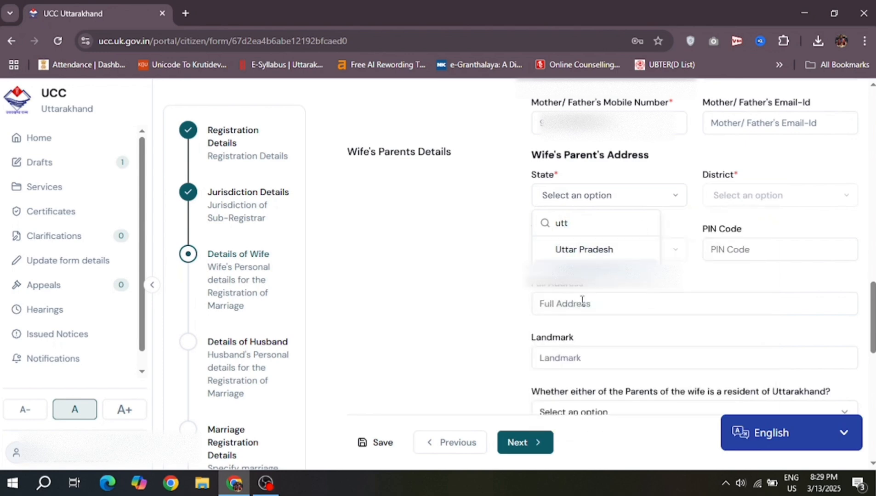
{"action": "left_click", "coordinate": [582, 273]}
Step: Choose the district and tehsil for the parents' address
{"action": "left_click", "coordinate": [768, 196]}
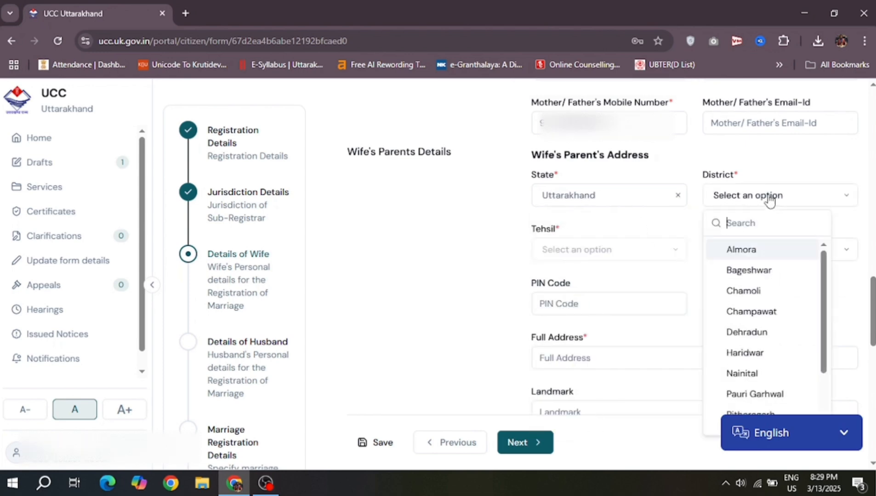
{"action": "left_click", "coordinate": [760, 250]}
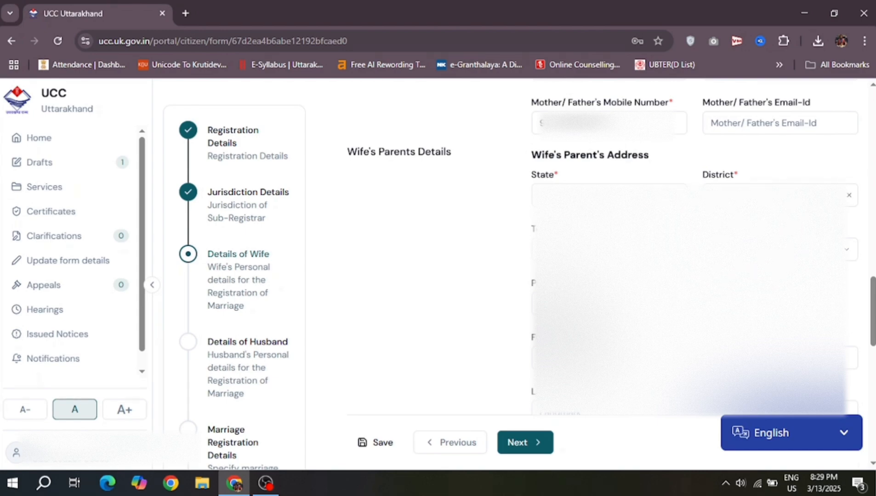
{"action": "left_click", "coordinate": [608, 250]}
{"action": "left_click", "coordinate": [607, 303]}
{"action": "left_click", "coordinate": [609, 249]}
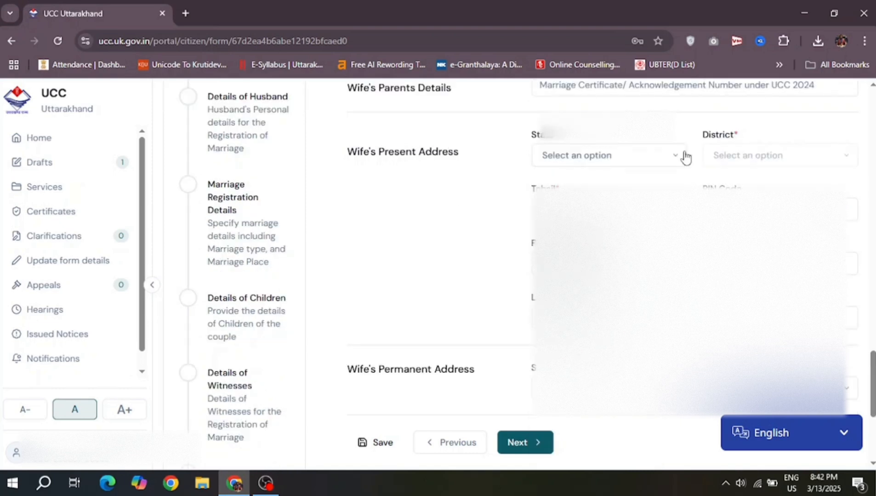
{"action": "left_click", "coordinate": [666, 165]}
Step: Search and pick the state (UT), district (DE), tehsil, area and block for the wife's present address
{"action": "type", "text": "UT"}
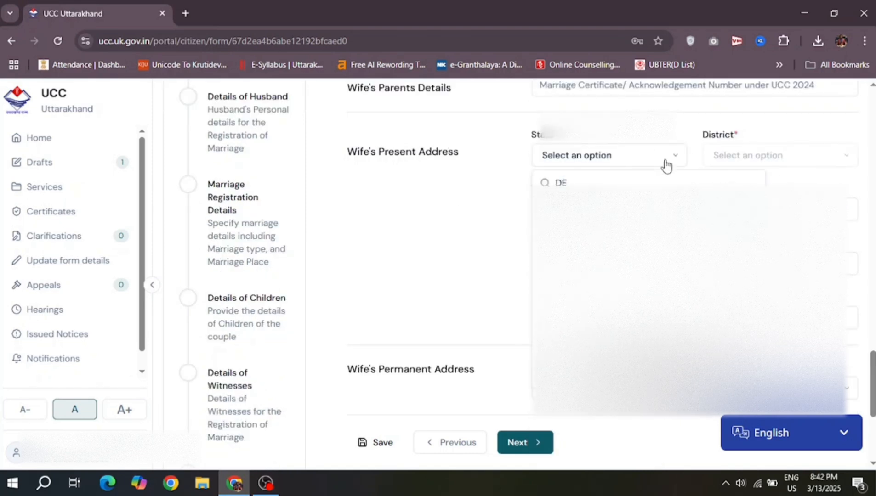
{"action": "left_click", "coordinate": [607, 209]}
{"action": "left_click", "coordinate": [780, 156]}
{"action": "type", "text": "DE"}
{"action": "left_click", "coordinate": [754, 209]}
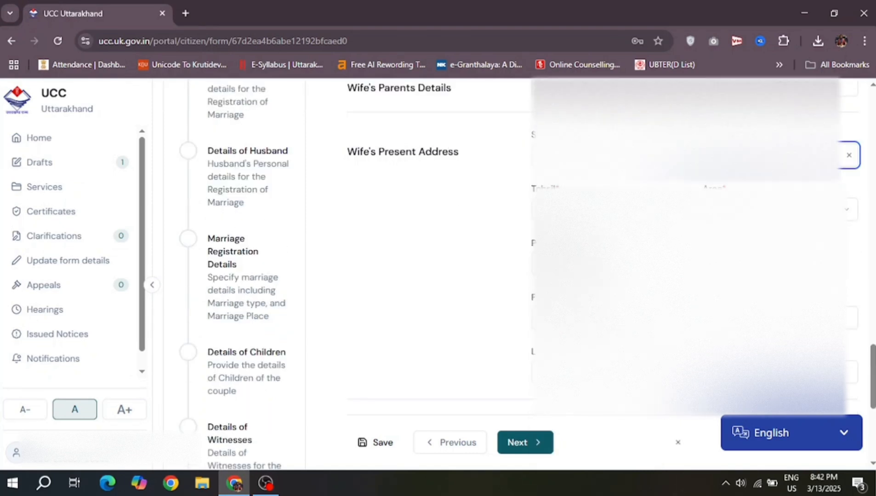
{"action": "left_click", "coordinate": [611, 209]}
{"action": "left_click", "coordinate": [598, 263]}
{"action": "left_click", "coordinate": [763, 210]}
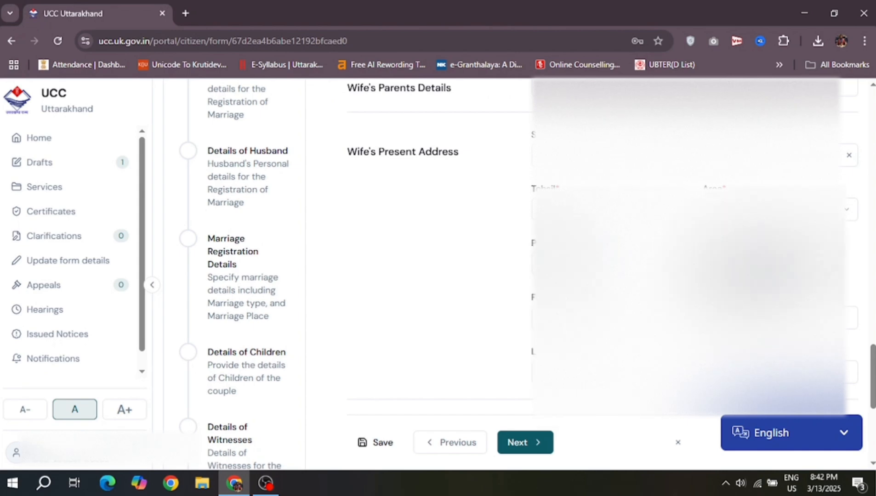
{"action": "right_click", "coordinate": [743, 282]}
{"action": "left_click", "coordinate": [743, 282]}
{"action": "left_click", "coordinate": [611, 264]}
{"action": "left_click", "coordinate": [593, 363]}
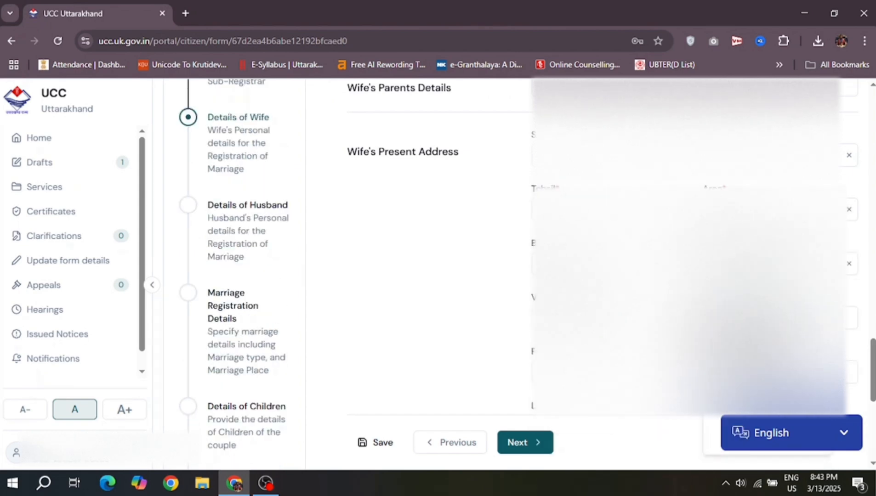
Step: Paste the wife's full present address and move on to the Landmark field
{"action": "left_click", "coordinate": [756, 318]}
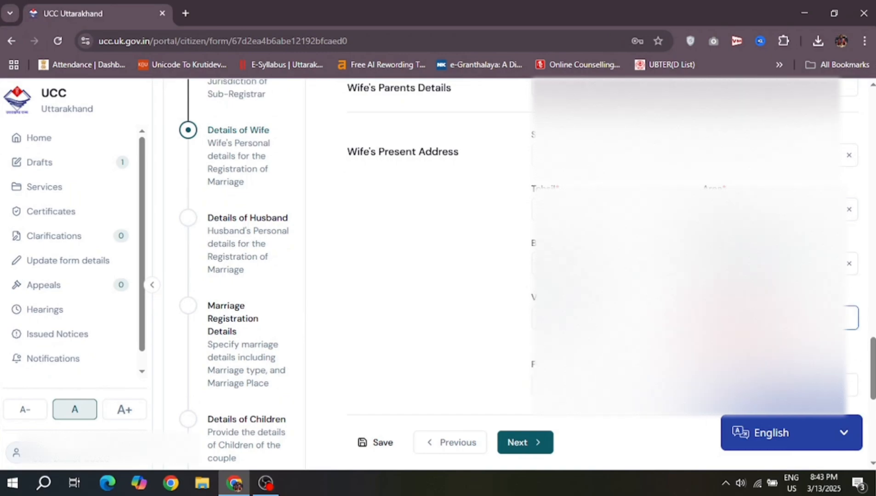
{"action": "scroll", "coordinate": [756, 318], "scroll_direction": "down", "scroll_amount": 2}
{"action": "right_click", "coordinate": [560, 268]}
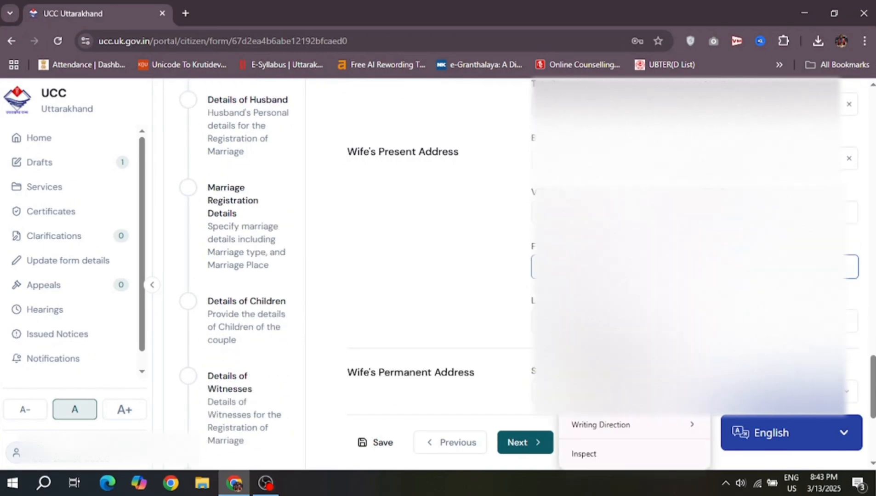
{"action": "left_click", "coordinate": [586, 342]}
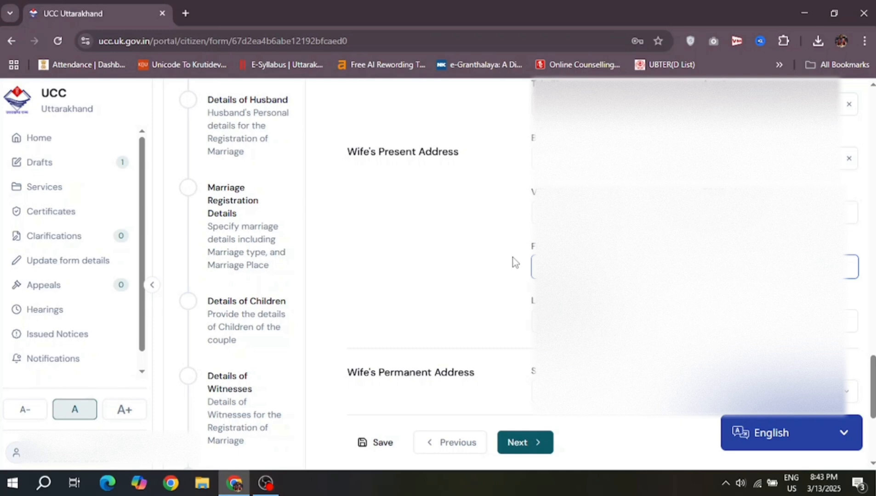
{"action": "key", "text": "Tab"}
Step: Choose the district, tehsil, area, block and next dropdown option for the wife's permanent address
{"action": "scroll", "coordinate": [381, 260], "scroll_direction": "down", "scroll_amount": 5}
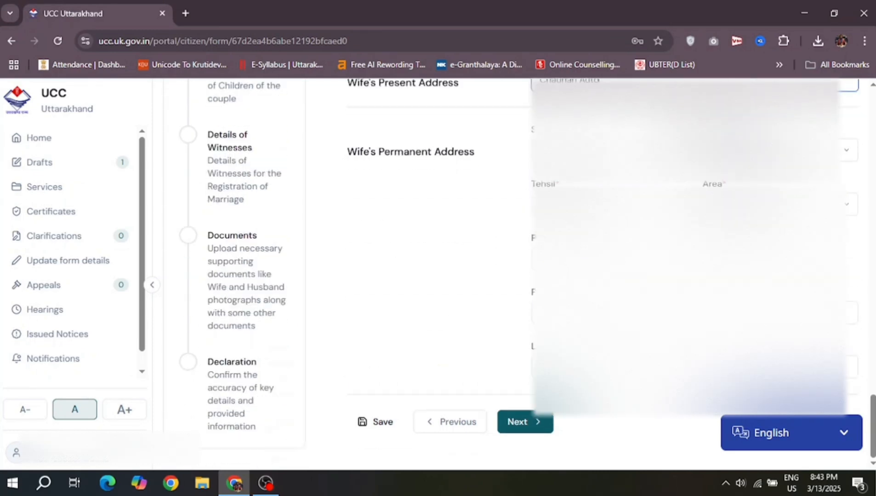
{"action": "left_click", "coordinate": [740, 235]}
{"action": "left_click", "coordinate": [597, 204]}
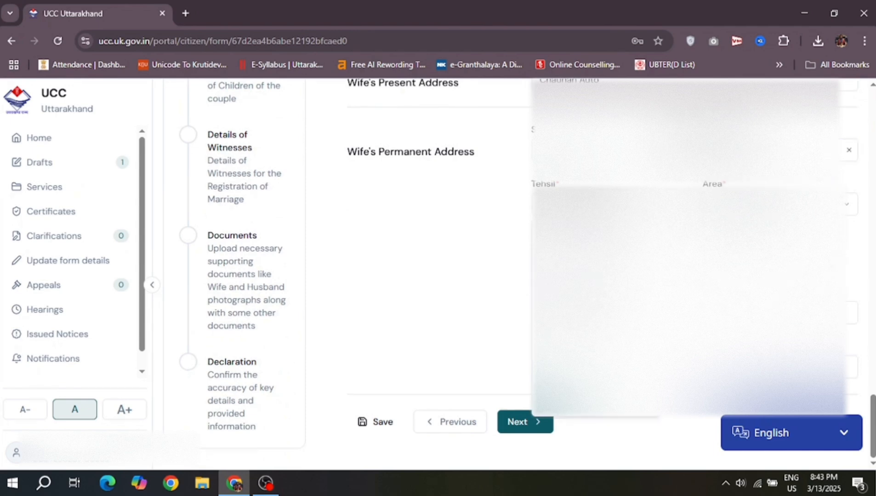
{"action": "right_click", "coordinate": [593, 276]}
{"action": "left_click", "coordinate": [790, 203]}
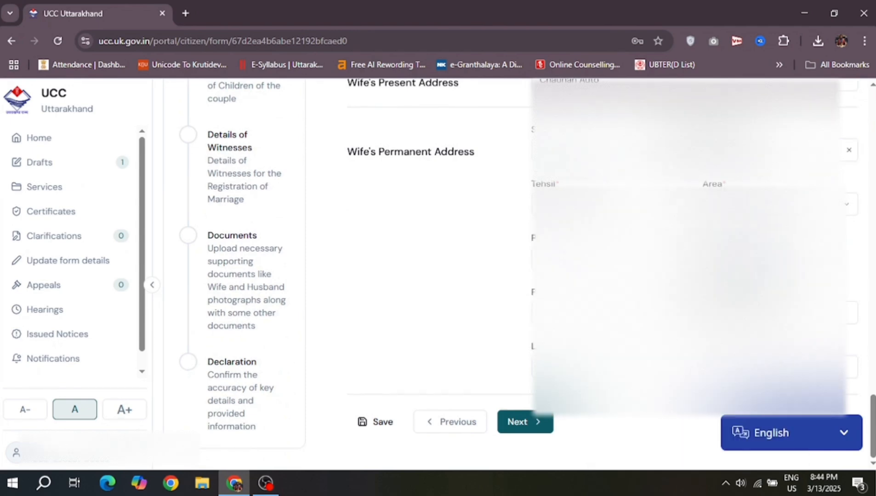
{"action": "left_click", "coordinate": [737, 244]}
{"action": "left_click", "coordinate": [602, 258]}
{"action": "left_click", "coordinate": [579, 396]}
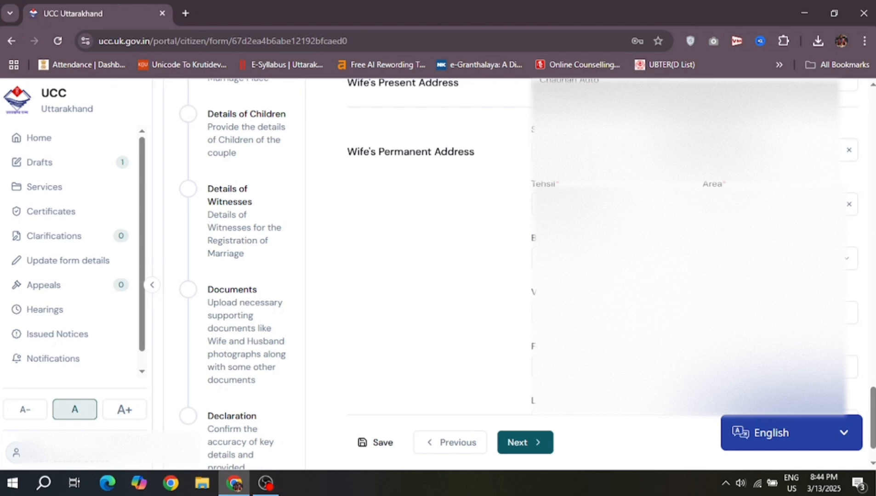
{"action": "left_click", "coordinate": [776, 258]}
{"action": "left_click", "coordinate": [753, 386]}
Step: Paste the permanent address, delete the duplicated present address text, and continue to Details of Husband
{"action": "left_click", "coordinate": [777, 313]}
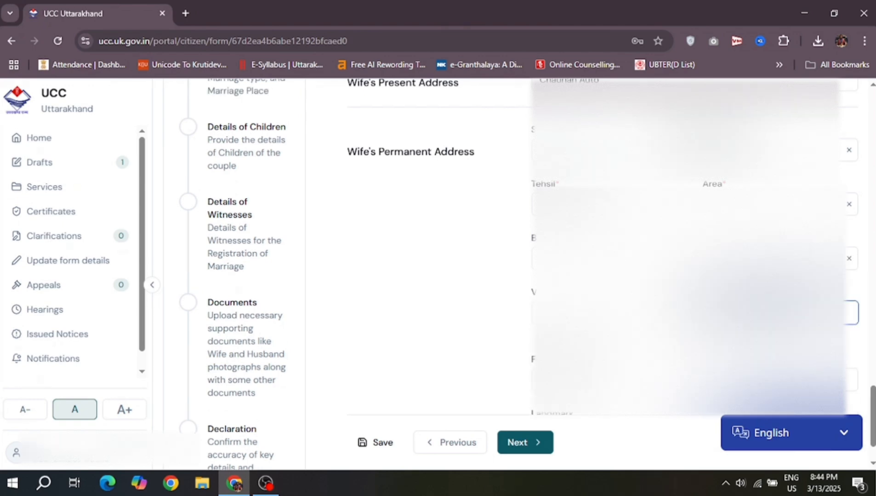
{"action": "key", "text": "ctrl+v"}
{"action": "scroll", "coordinate": [690, 284], "scroll_direction": "up", "scroll_amount": 6}
{"action": "scroll", "coordinate": [690, 284], "scroll_direction": "down", "scroll_amount": 2}
{"action": "left_click", "coordinate": [689, 283]}
{"action": "left_click_drag", "start_coordinate": [643, 283], "coordinate": [540, 284]}
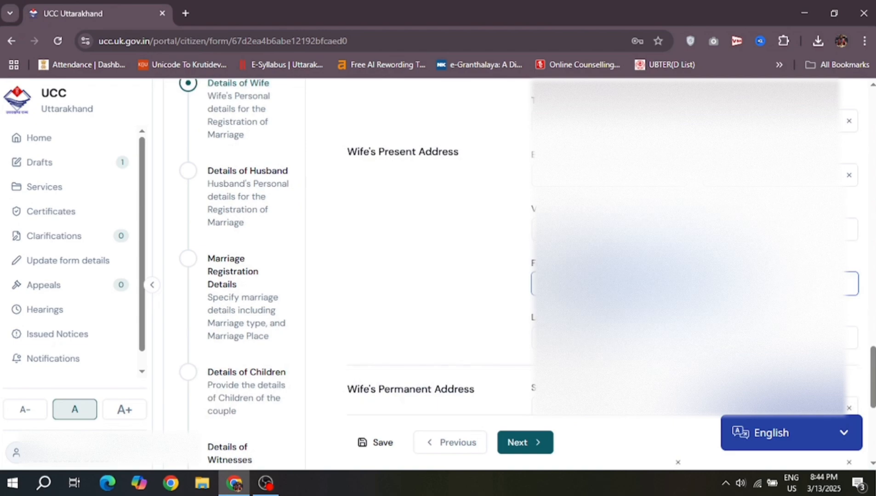
{"action": "key", "text": "BackSpace"}
{"action": "scroll", "coordinate": [689, 283], "scroll_direction": "down", "scroll_amount": 5}
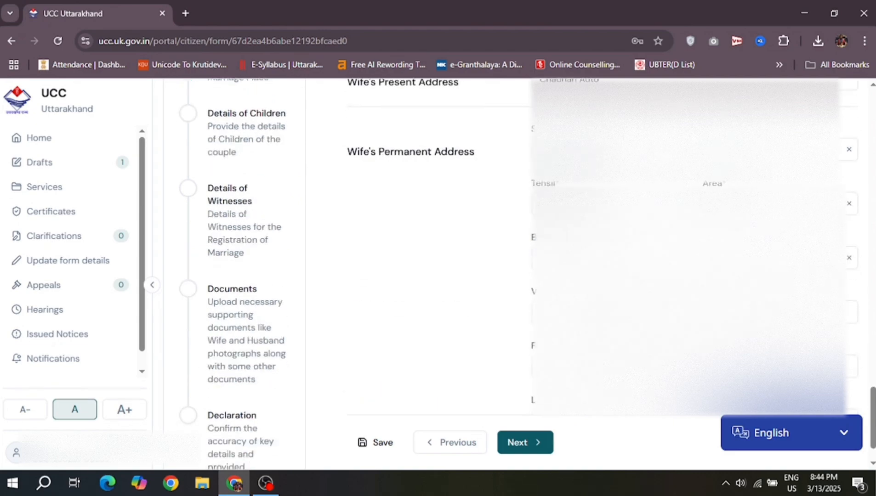
{"action": "left_click", "coordinate": [690, 312]}
{"action": "left_click", "coordinate": [689, 367]}
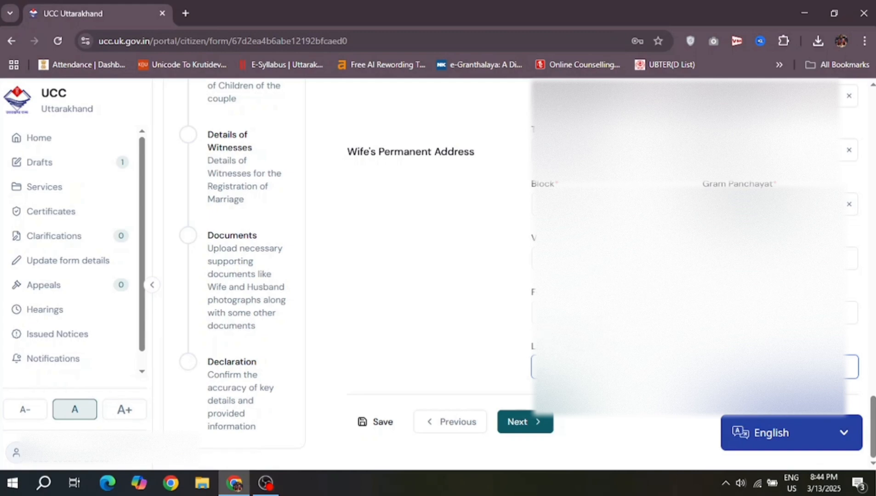
{"action": "left_click", "coordinate": [525, 422]}
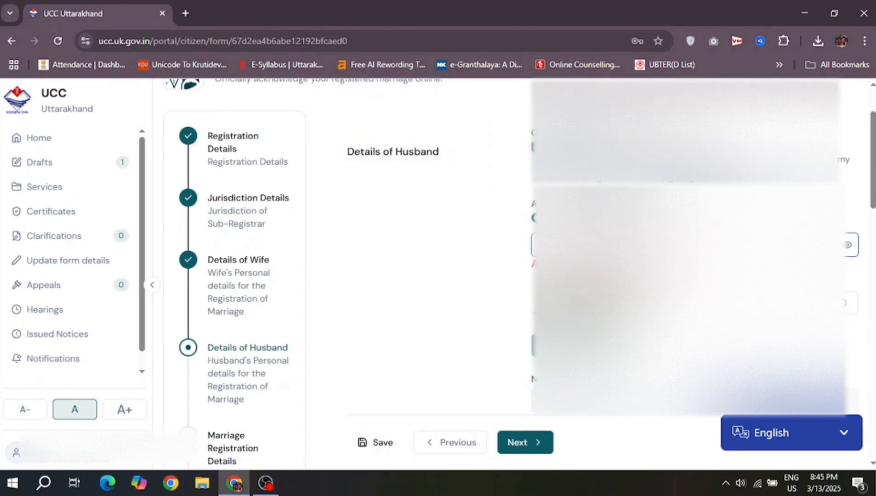
Step: Enter captcha '1y', paste the OTP and verify the husband's Aadhaar
{"action": "left_click", "coordinate": [726, 288]}
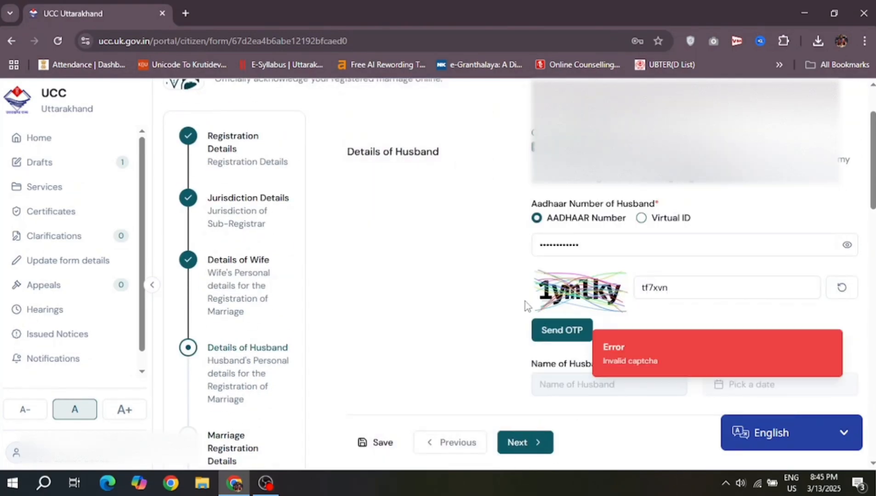
{"action": "left_click", "coordinate": [678, 287]}
{"action": "key", "text": "BackSpace"}
{"action": "key", "text": "BackSpace"}
{"action": "key", "text": "BackSpace"}
{"action": "key", "text": "BackSpace"}
{"action": "key", "text": "BackSpace"}
{"action": "key", "text": "BackSpace"}
{"action": "type", "text": "1y"}
{"action": "scroll", "coordinate": [491, 314], "scroll_direction": "down", "scroll_amount": 2}
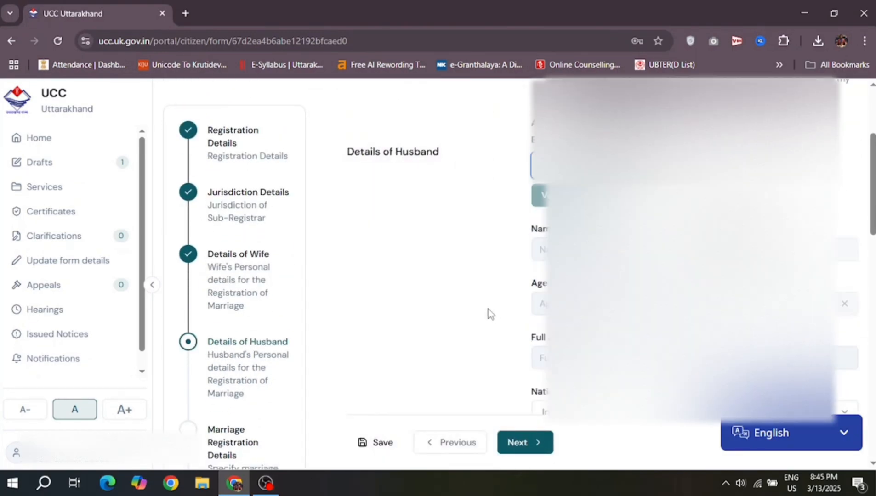
{"action": "scroll", "coordinate": [490, 314], "scroll_direction": "up", "scroll_amount": 1}
{"action": "right_click", "coordinate": [677, 181]}
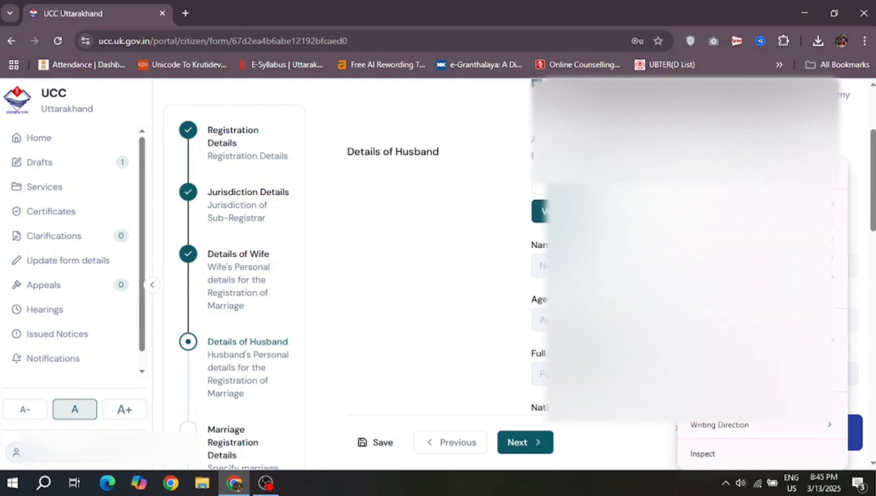
{"action": "left_click", "coordinate": [703, 240]}
{"action": "left_click", "coordinate": [553, 212]}
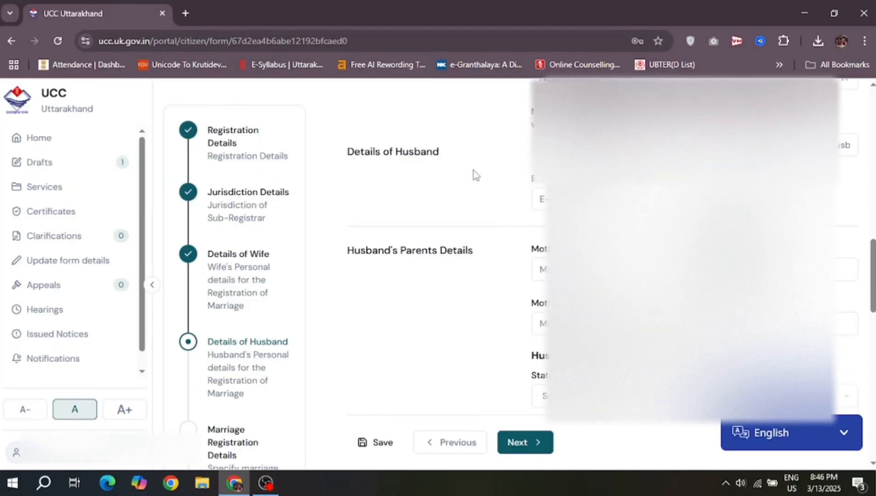
Step: Fill the mother's name fields and the parents' address with Bilas Pur Kandali village and a landmark
{"action": "left_click", "coordinate": [543, 269]}
{"action": "left_click", "coordinate": [545, 320]}
{"action": "scroll", "coordinate": [545, 317], "scroll_direction": "down", "scroll_amount": 4}
{"action": "left_click", "coordinate": [597, 204]}
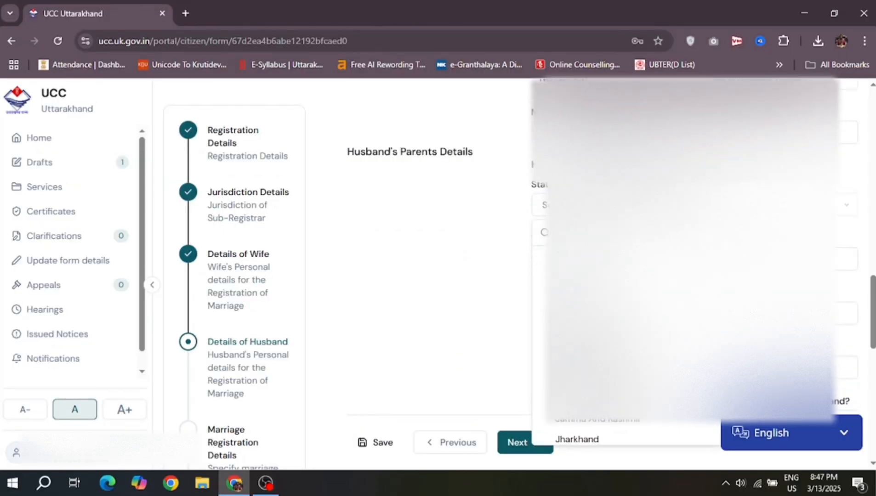
{"action": "left_click", "coordinate": [574, 258]}
{"action": "left_click", "coordinate": [652, 72]}
{"action": "left_click", "coordinate": [776, 205]}
{"action": "left_click", "coordinate": [611, 259]}
{"action": "left_click", "coordinate": [777, 259]}
{"action": "left_click", "coordinate": [611, 313]}
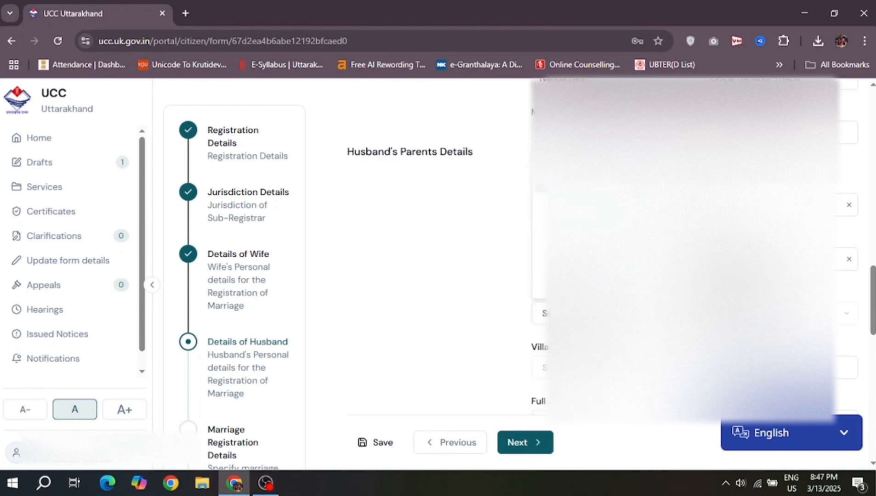
{"action": "left_click", "coordinate": [611, 368]}
{"action": "left_click", "coordinate": [689, 110]}
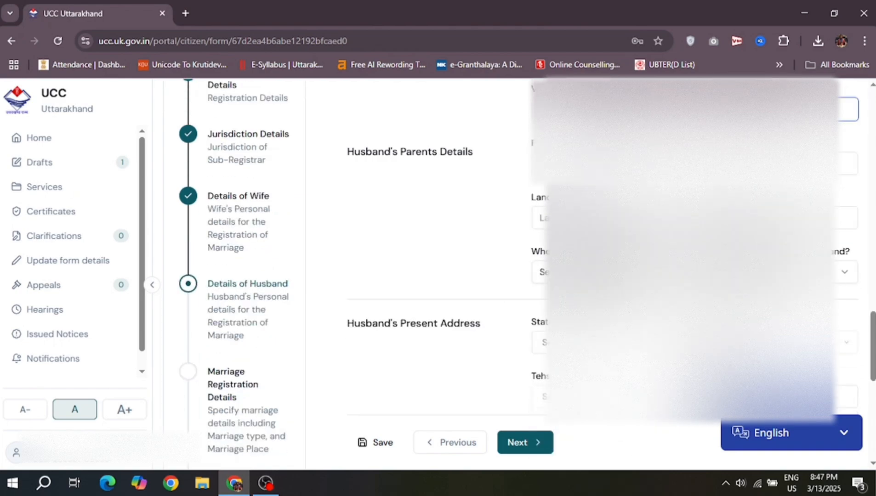
{"action": "left_click", "coordinate": [643, 217]}
{"action": "type", "text": "C"}
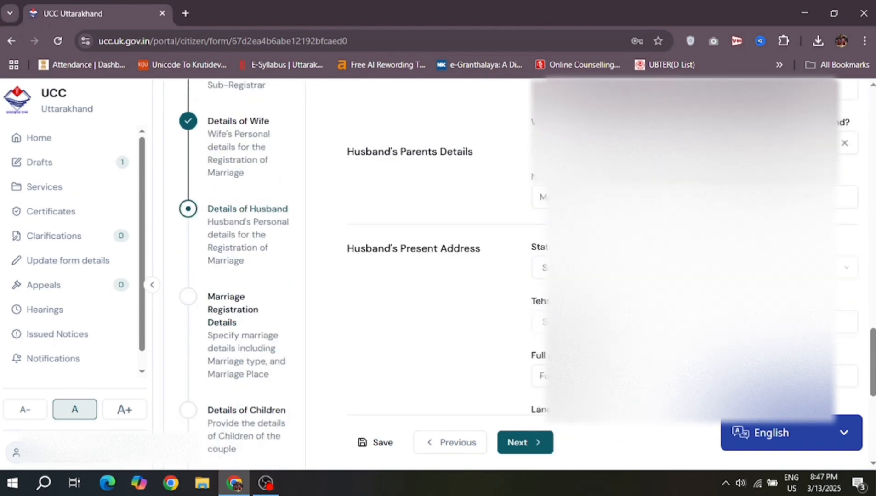
Step: Fill the husband's present and permanent address fields, then advance to Marriage Registration Details
{"action": "left_click", "coordinate": [644, 267]}
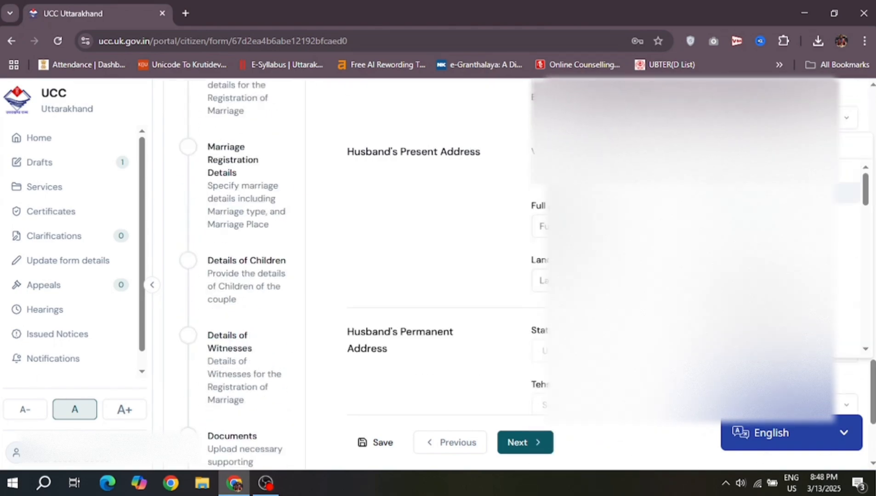
{"action": "left_click", "coordinate": [777, 172]}
{"action": "left_click", "coordinate": [690, 172]}
{"action": "left_click", "coordinate": [689, 280]}
{"action": "type", "text": "C"}
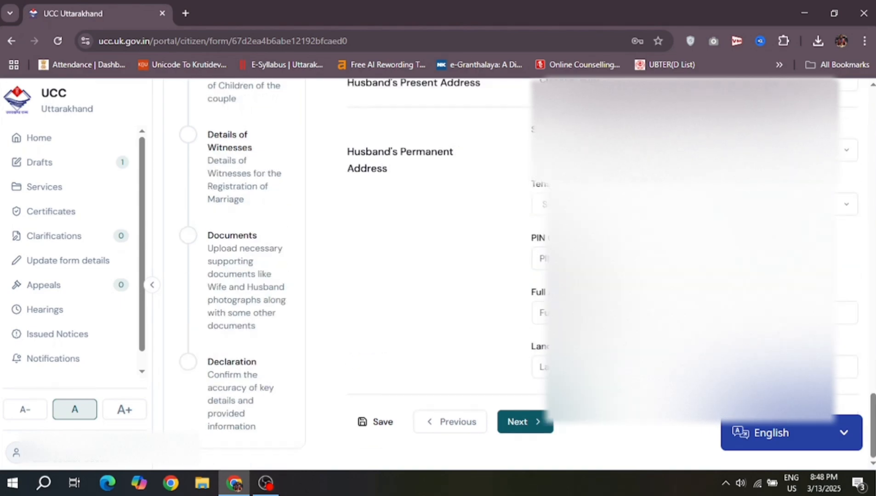
{"action": "left_click", "coordinate": [611, 204]}
{"action": "left_click", "coordinate": [611, 230]}
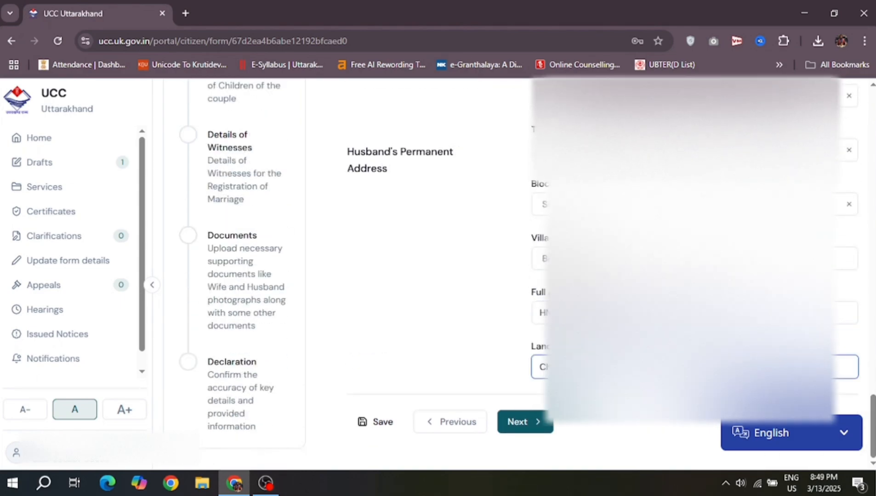
{"action": "left_click", "coordinate": [524, 422]}
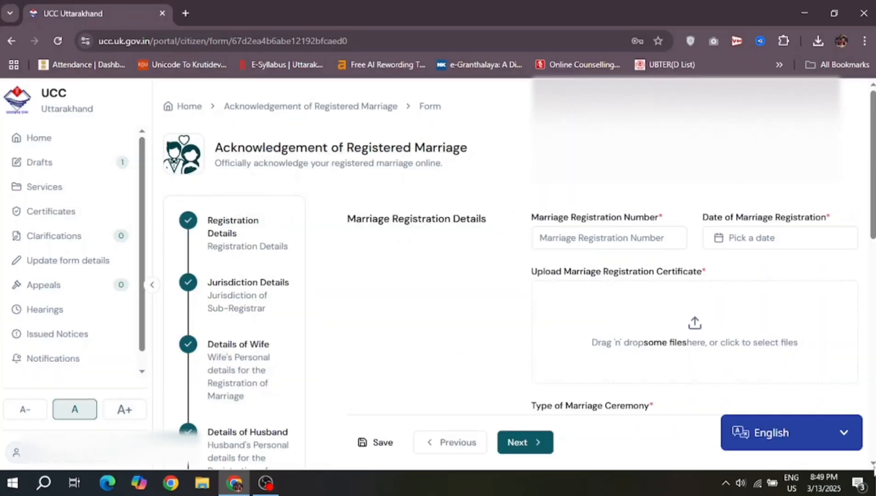
{"action": "left_click", "coordinate": [570, 231]}
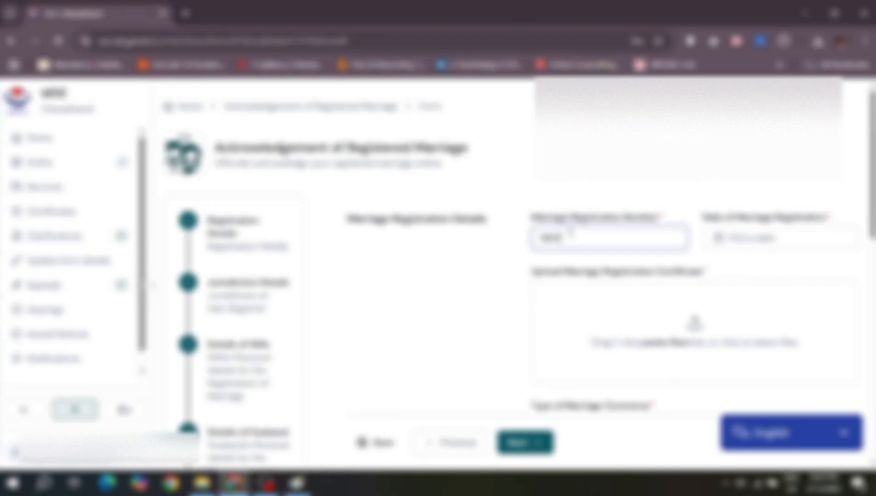
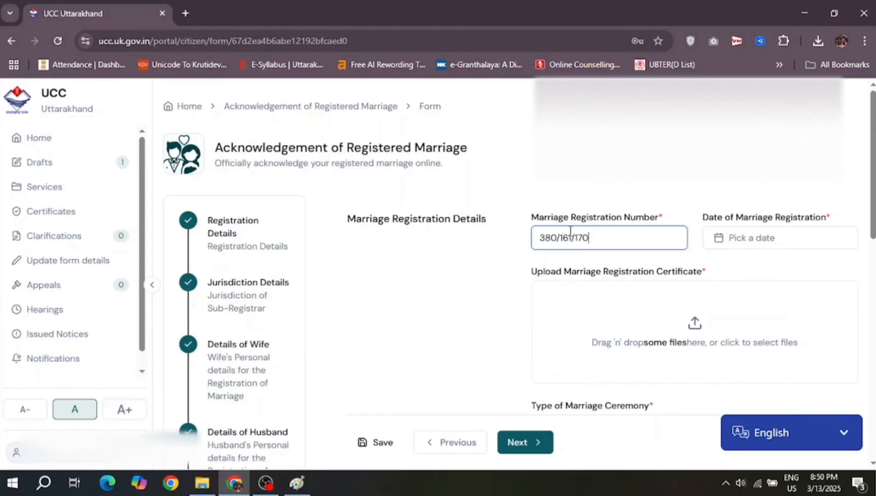
{"action": "left_click", "coordinate": [706, 242]}
{"action": "left_click", "coordinate": [605, 246]}
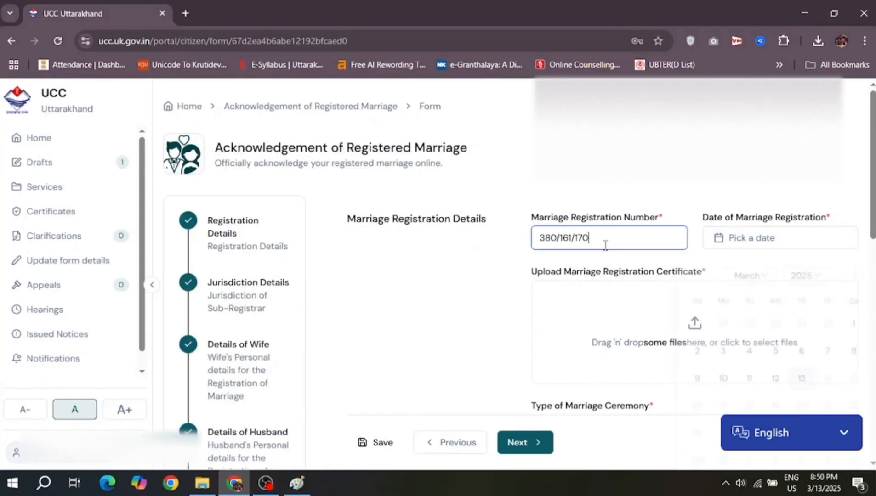
{"action": "type", "text": "/23"}
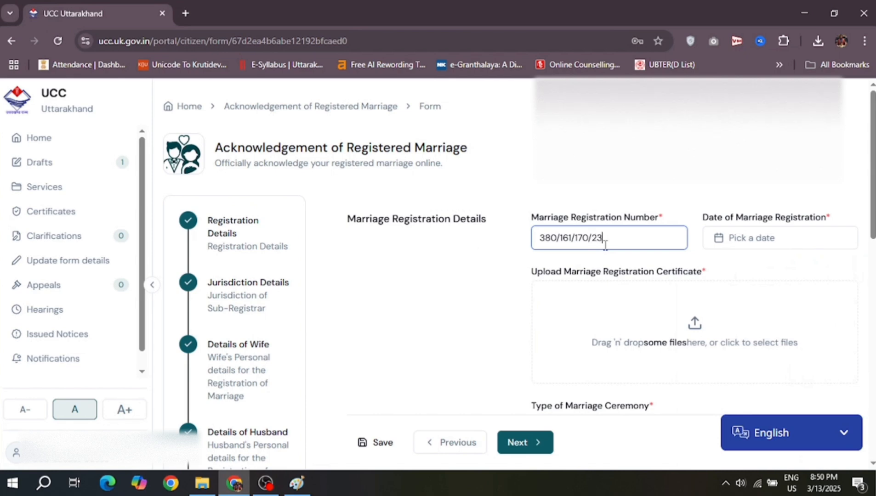
Step: Set the registration date to 29 December 2015 after checking the certificate in Paint
{"action": "left_click", "coordinate": [755, 243]}
{"action": "key", "text": "alt+Tab"}
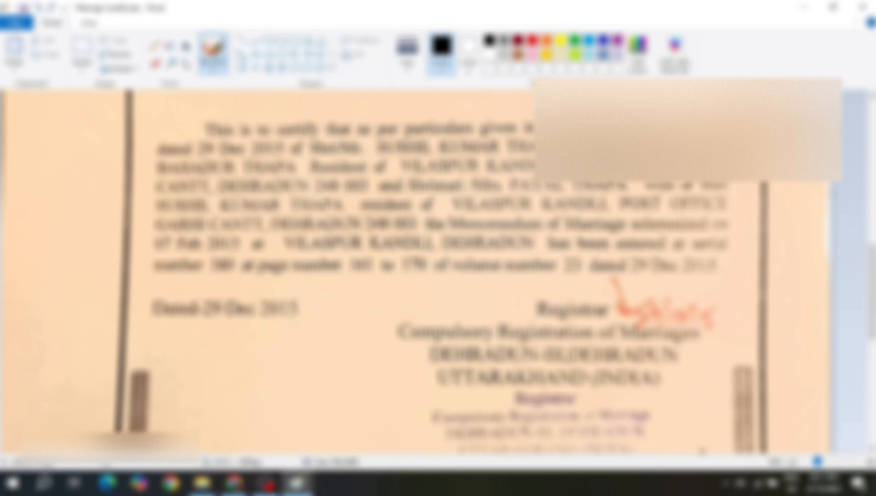
{"action": "key", "text": "alt+Tab"}
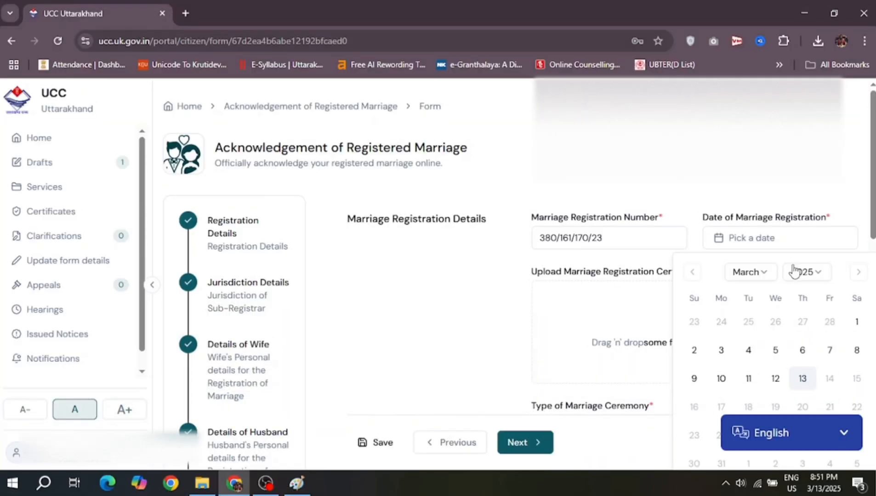
{"action": "left_click", "coordinate": [808, 275]}
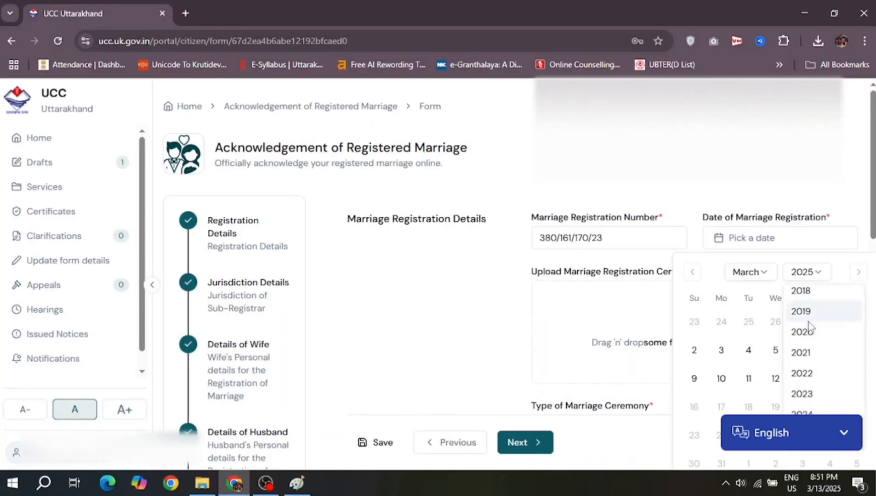
{"action": "scroll", "coordinate": [809, 325], "scroll_direction": "up", "scroll_amount": 4}
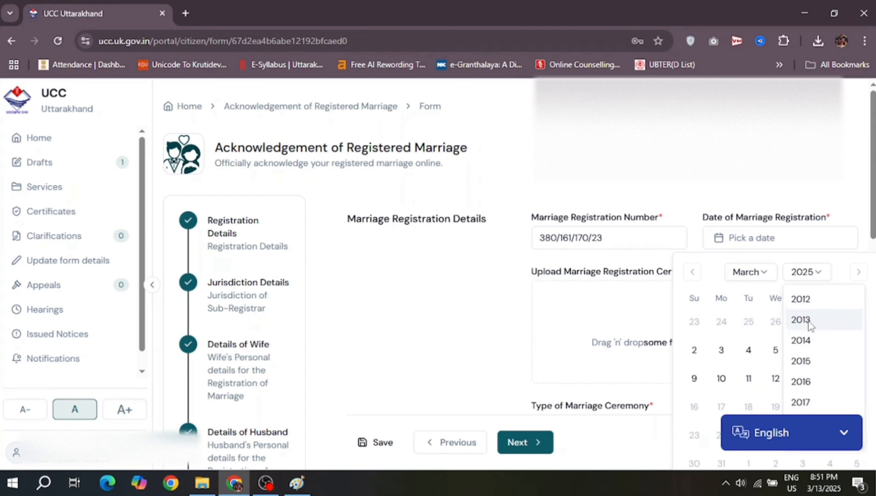
{"action": "scroll", "coordinate": [809, 327], "scroll_direction": "down", "scroll_amount": 2}
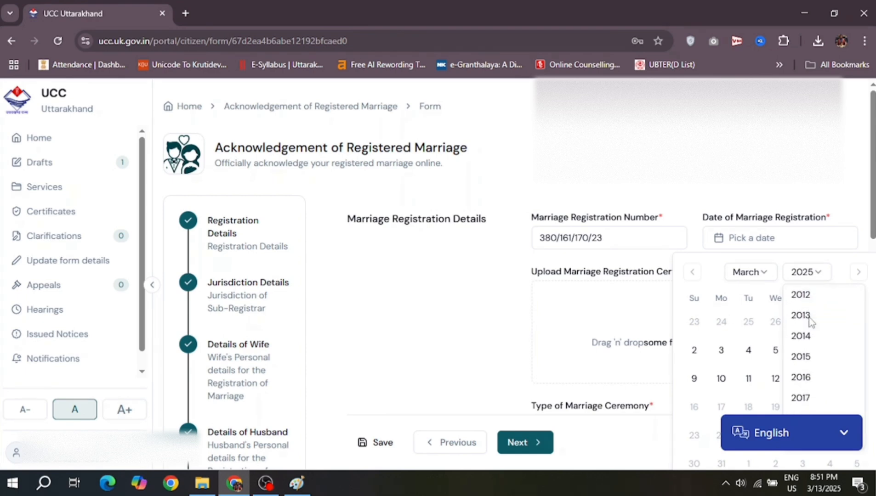
{"action": "left_click", "coordinate": [809, 362]}
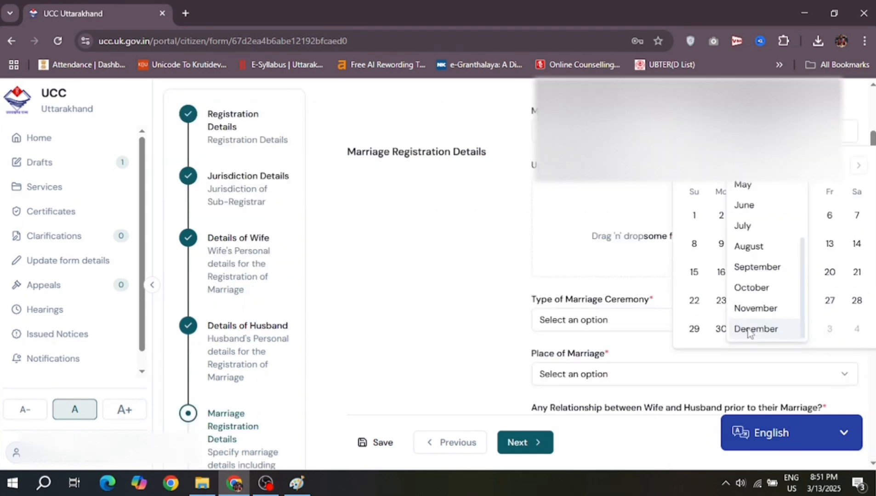
{"action": "left_click", "coordinate": [748, 330]}
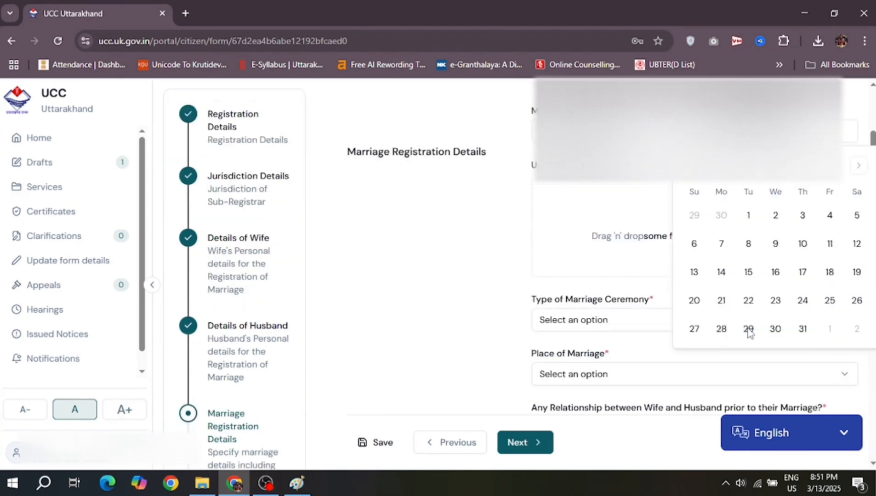
{"action": "left_click", "coordinate": [749, 329]}
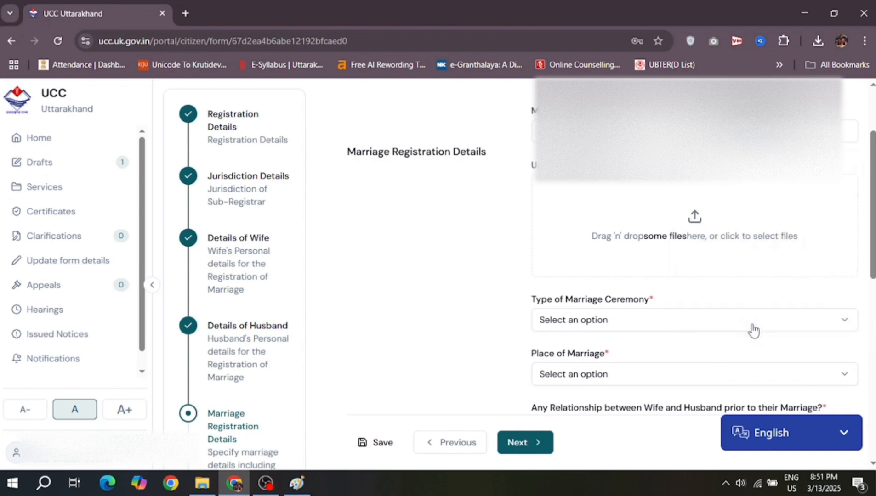
{"action": "scroll", "coordinate": [482, 320], "scroll_direction": "down", "scroll_amount": 2}
{"action": "scroll", "coordinate": [483, 320], "scroll_direction": "up", "scroll_amount": 3}
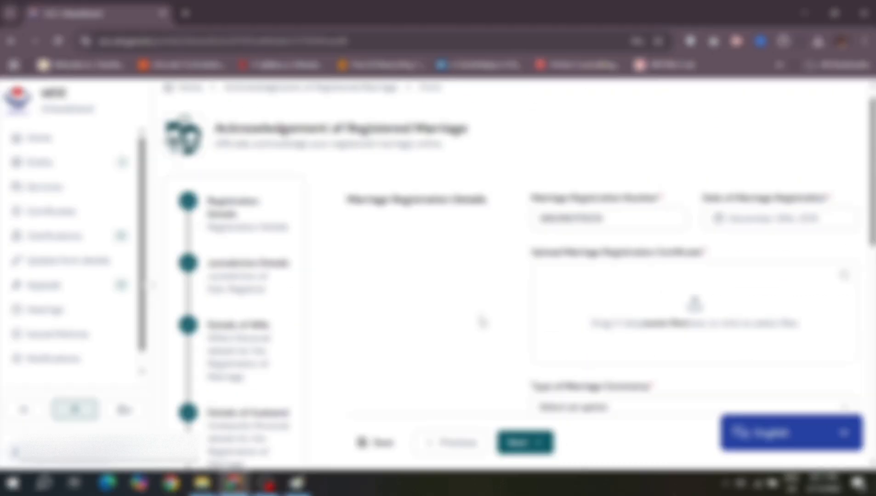
Step: Upload the marriage certificate JPEG and preview it in Photos before closing the viewer
{"action": "scroll", "coordinate": [483, 321], "scroll_direction": "down", "scroll_amount": 1}
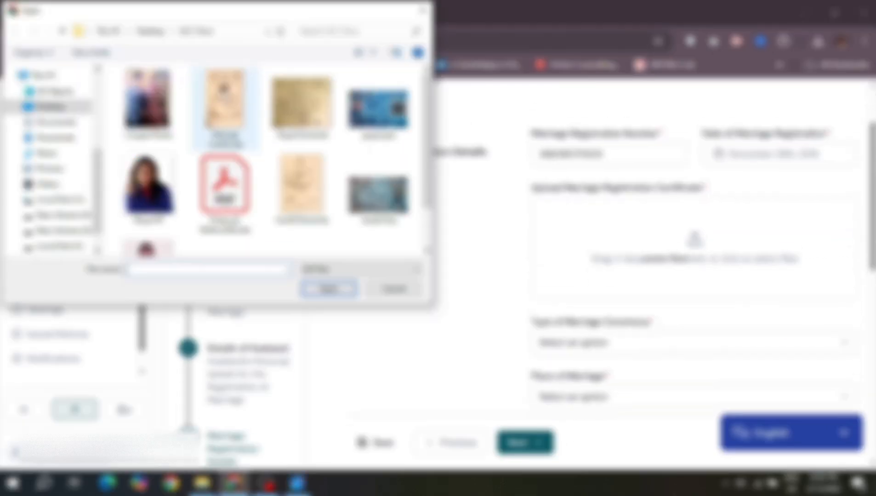
{"action": "left_click", "coordinate": [226, 98]}
{"action": "double_click", "coordinate": [224, 97]}
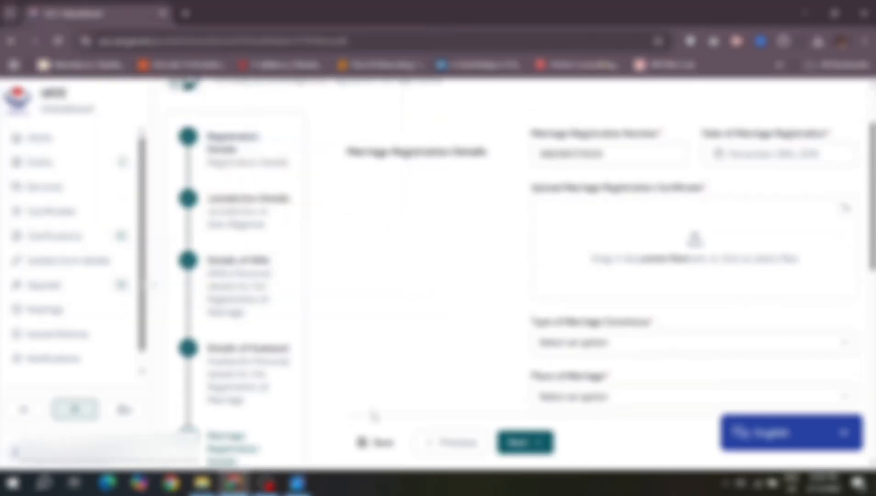
{"action": "left_click", "coordinate": [298, 485]}
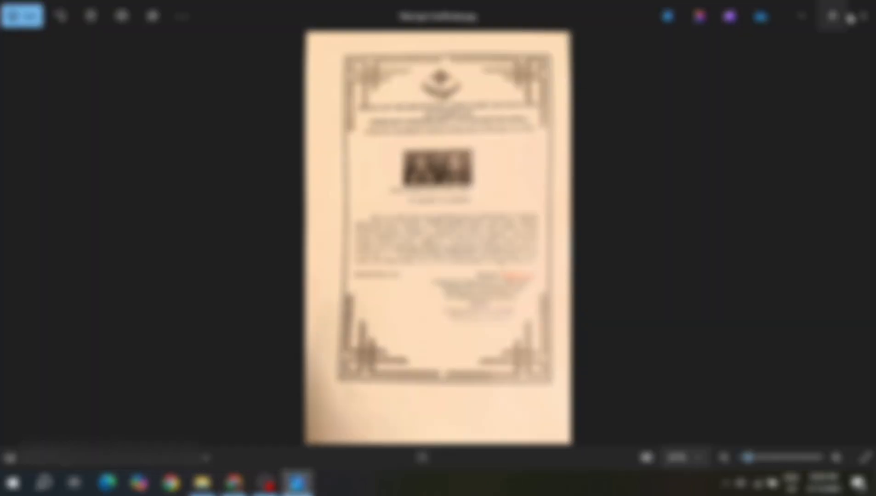
{"action": "left_click", "coordinate": [862, 21]}
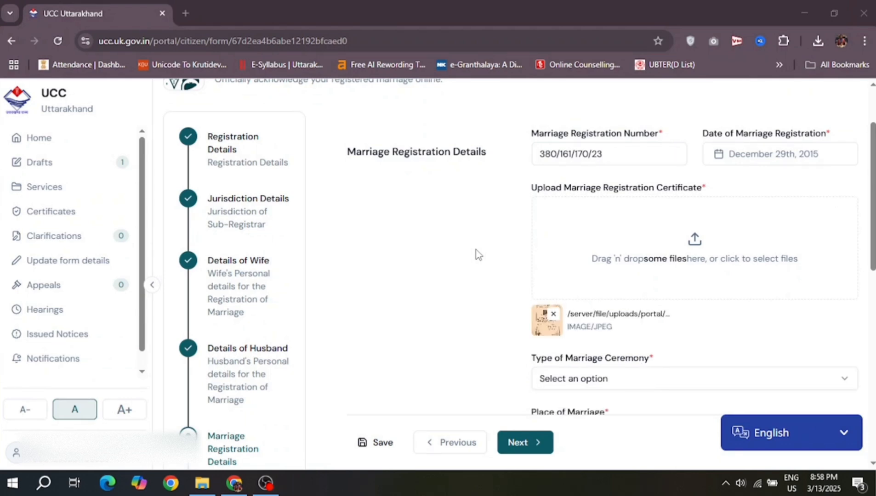
Step: Set Type of Marriage Ceremony to Saptapadi
{"action": "scroll", "coordinate": [478, 254], "scroll_direction": "down", "scroll_amount": 3}
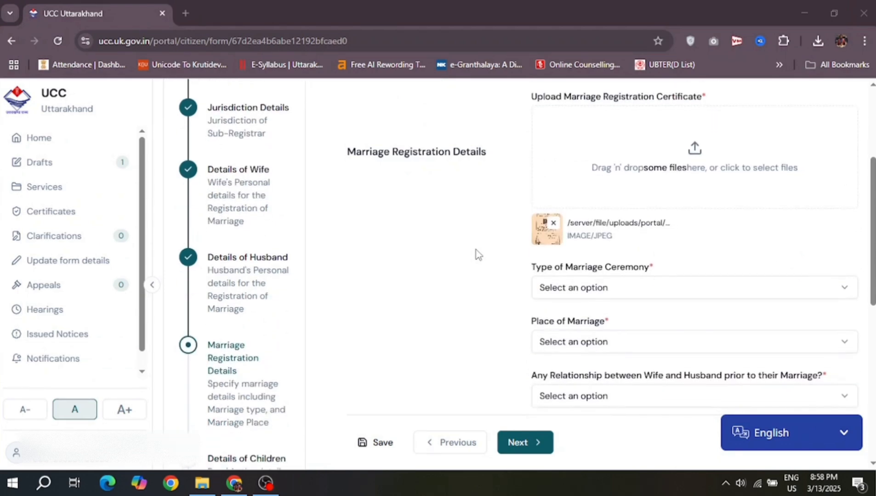
{"action": "left_click", "coordinate": [622, 235]}
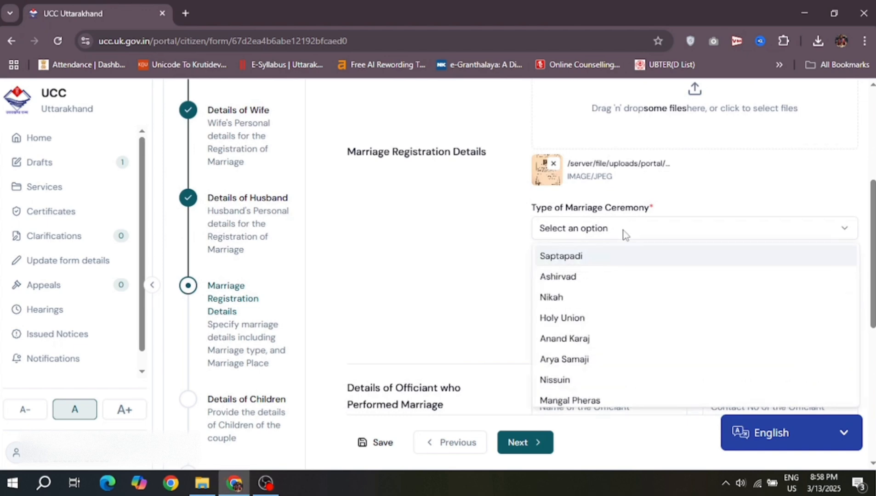
{"action": "left_click", "coordinate": [587, 256]}
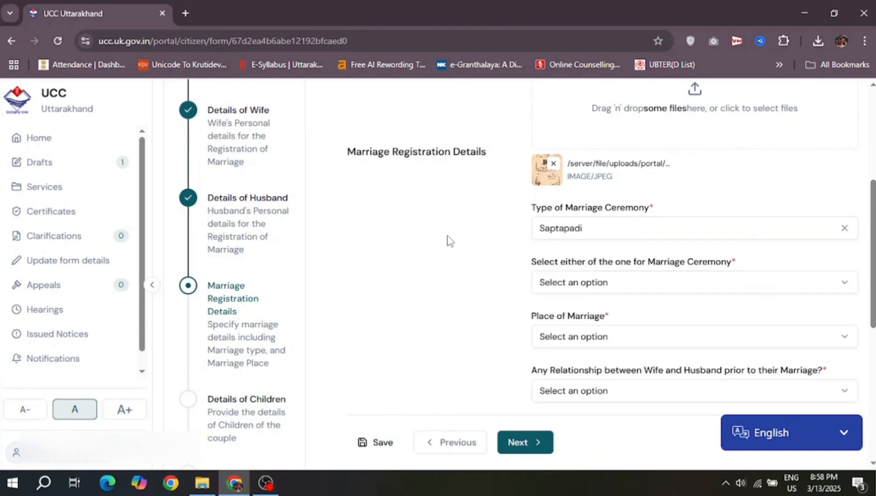
Step: Pick the officiant's ceremony certificate upload as proof, then clear and reopen that choice
{"action": "scroll", "coordinate": [448, 240], "scroll_direction": "down", "scroll_amount": 1}
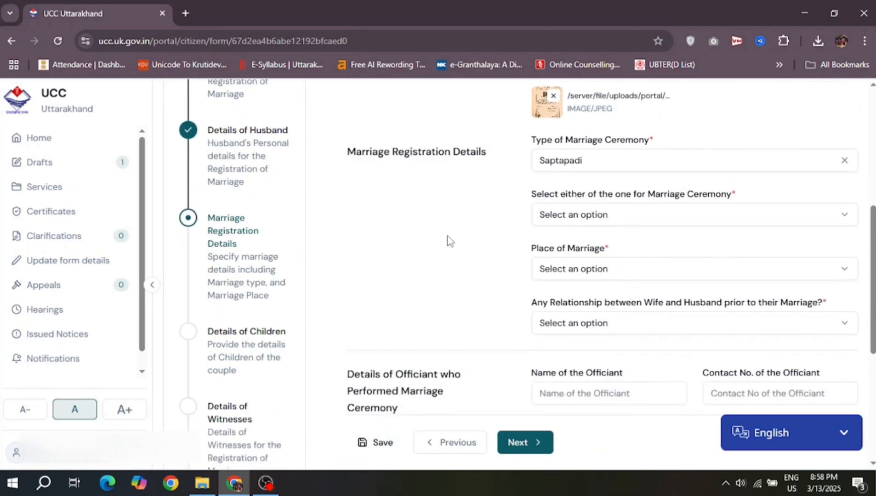
{"action": "left_click", "coordinate": [636, 219]}
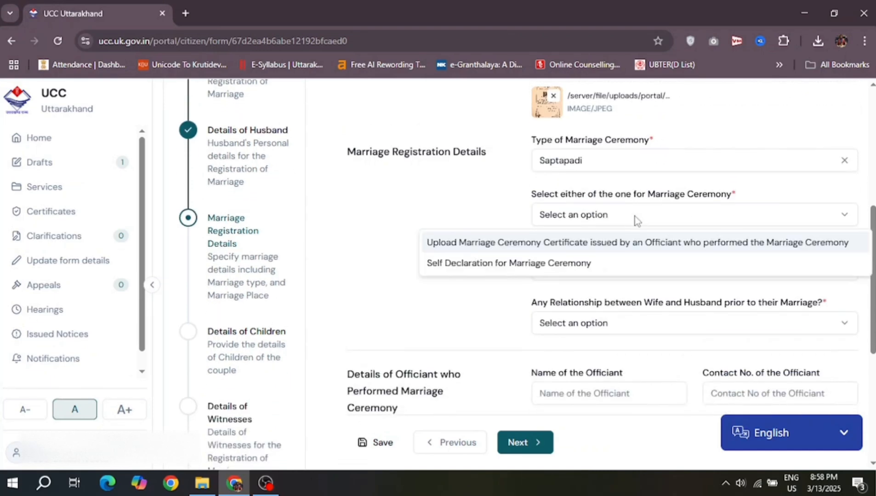
{"action": "left_click", "coordinate": [617, 244]}
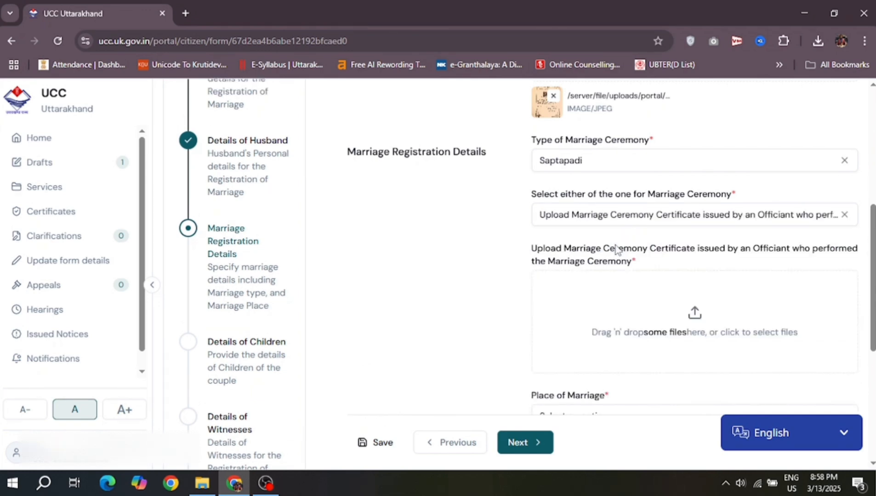
{"action": "scroll", "coordinate": [643, 234], "scroll_direction": "up", "scroll_amount": 4}
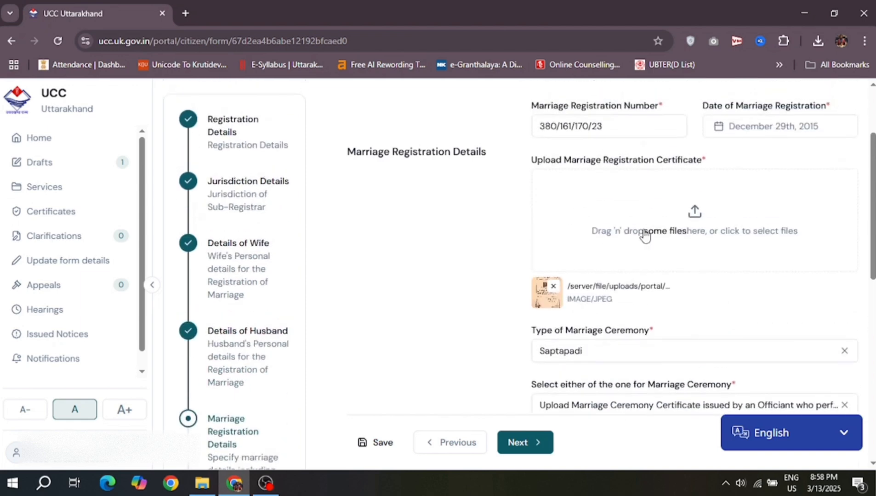
{"action": "scroll", "coordinate": [646, 235], "scroll_direction": "down", "scroll_amount": 2}
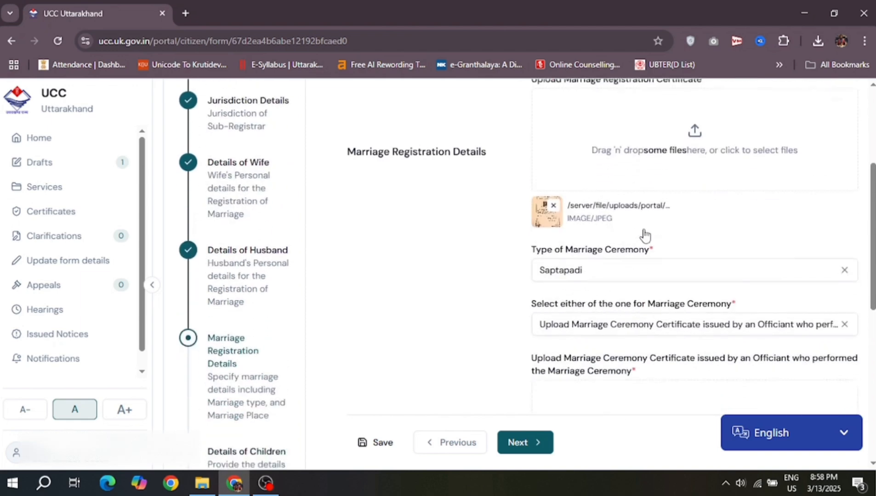
{"action": "scroll", "coordinate": [645, 235], "scroll_direction": "down", "scroll_amount": 1}
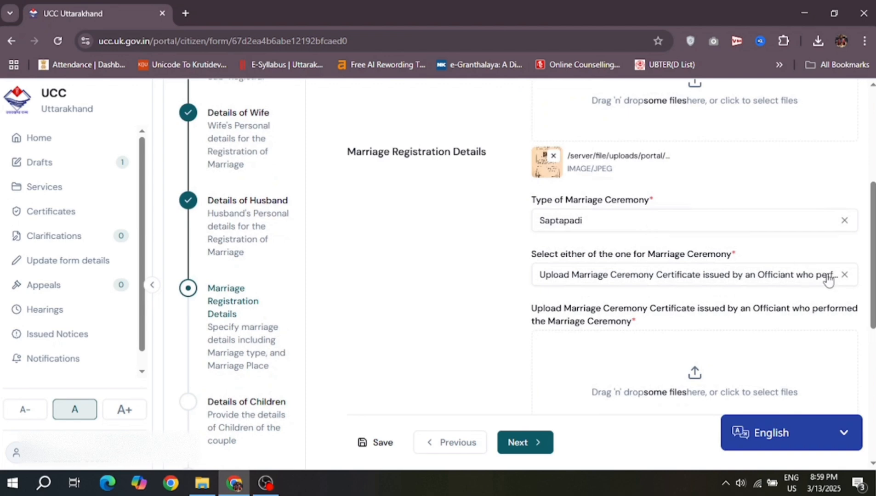
{"action": "left_click", "coordinate": [844, 274]}
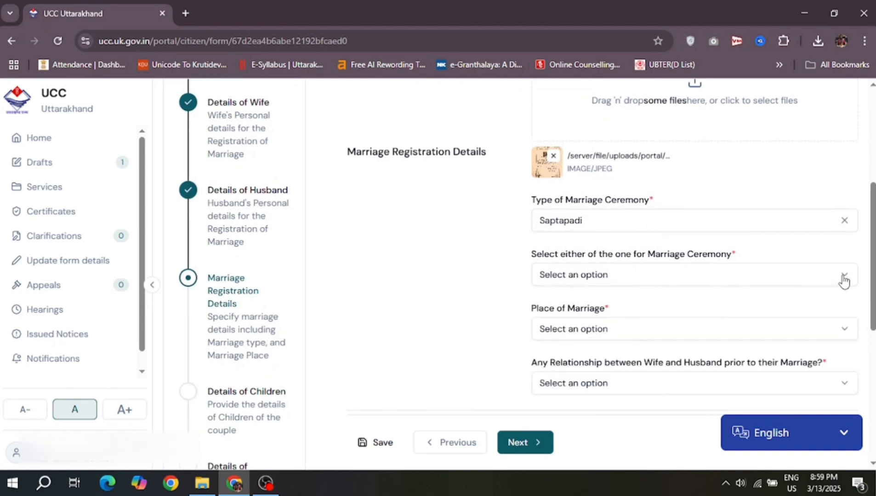
{"action": "left_click", "coordinate": [787, 276]}
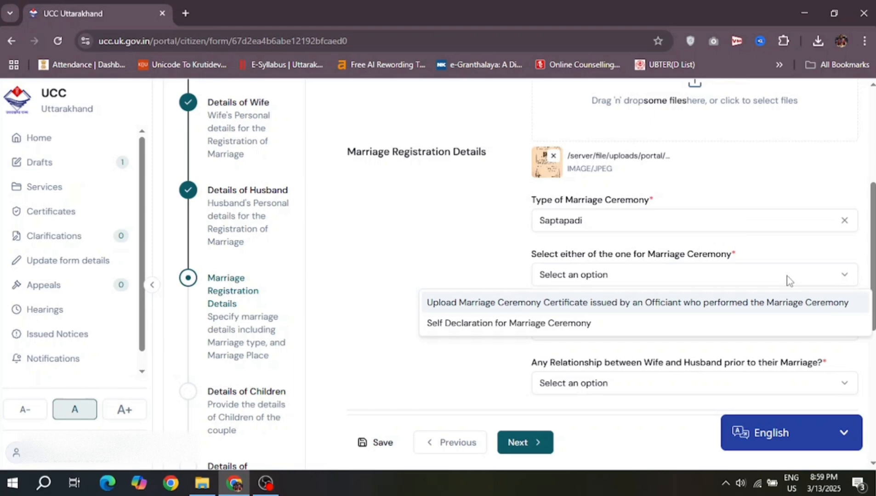
Step: Choose 'Self Declaration for Marriage Ceremony' as proof and tick the Saptapadi self-declaration checkbox
{"action": "left_click", "coordinate": [610, 328]}
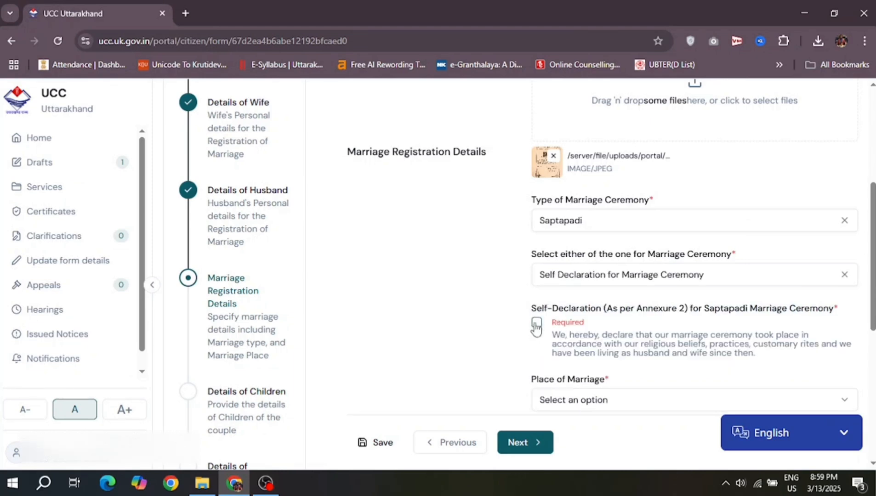
{"action": "left_click", "coordinate": [536, 324]}
{"action": "scroll", "coordinate": [803, 316], "scroll_direction": "down", "scroll_amount": 2}
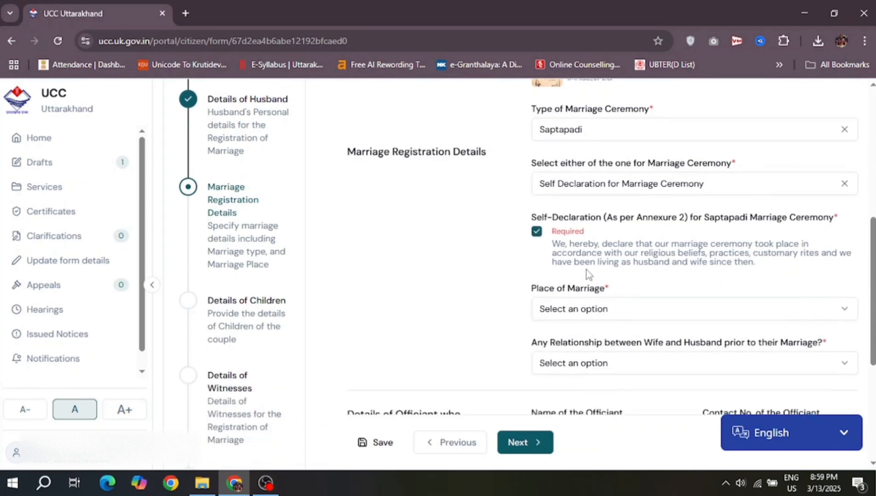
{"action": "scroll", "coordinate": [619, 260], "scroll_direction": "down", "scroll_amount": 1}
{"action": "left_click", "coordinate": [620, 260]}
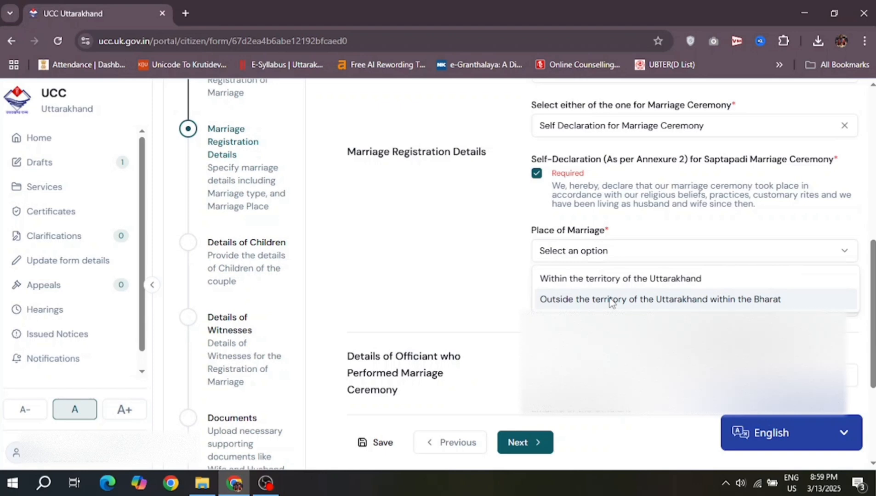
Step: Set the marriage place within Uttarakhand in Dehradun and fill the location's address fields
{"action": "left_click", "coordinate": [606, 279]}
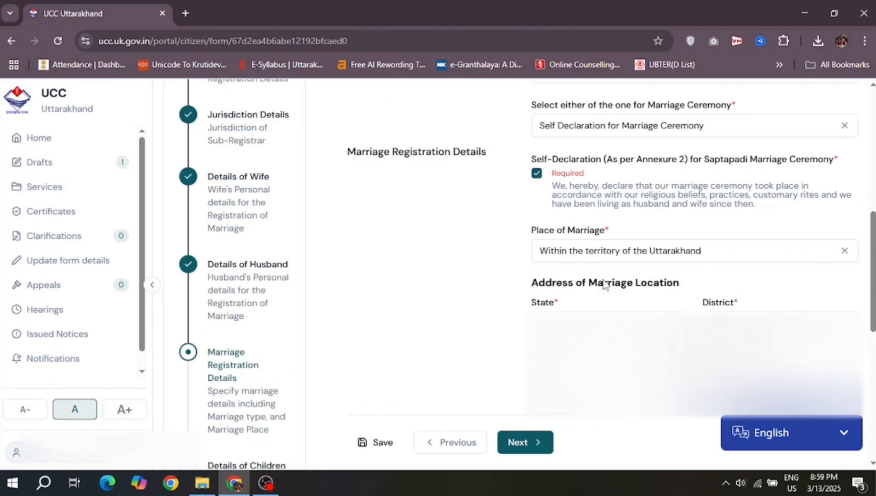
{"action": "scroll", "coordinate": [606, 284], "scroll_direction": "down", "scroll_amount": 2}
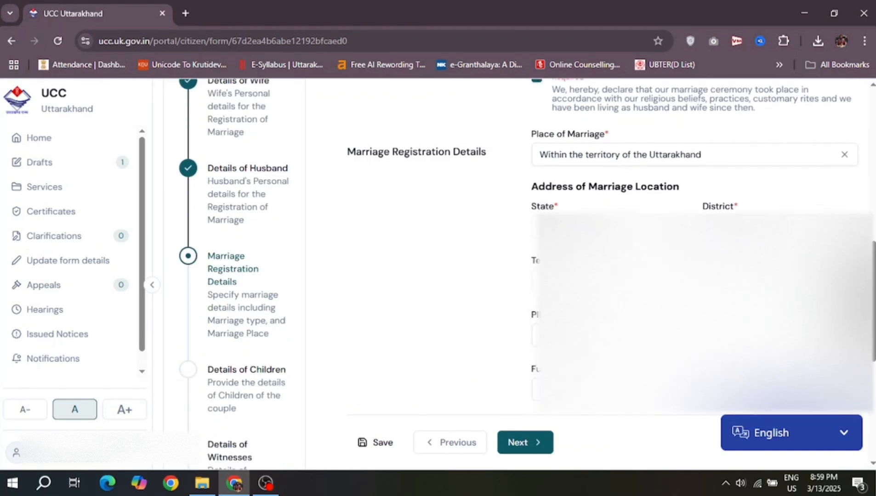
{"action": "left_click", "coordinate": [609, 281]}
{"action": "left_click", "coordinate": [597, 130]}
{"action": "scroll", "coordinate": [598, 184], "scroll_direction": "down", "scroll_amount": 1}
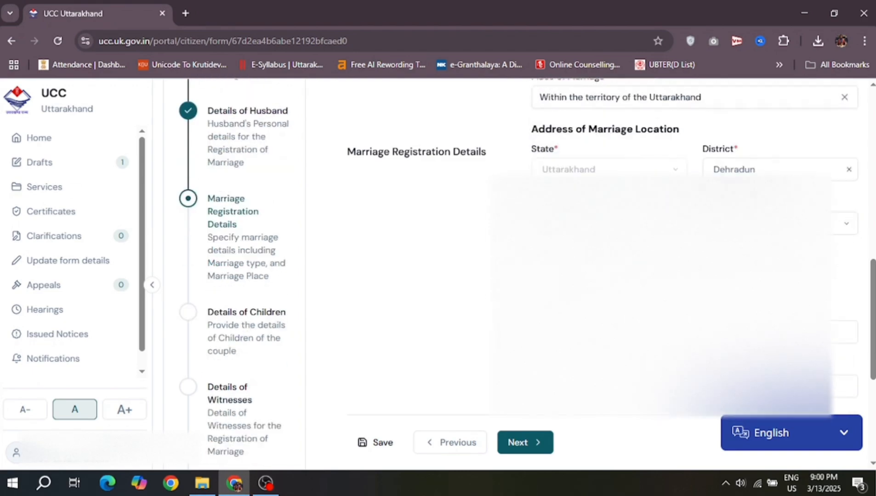
{"action": "left_click", "coordinate": [754, 223]}
{"action": "left_click", "coordinate": [744, 251]}
{"action": "left_click", "coordinate": [754, 277]}
{"action": "left_click", "coordinate": [744, 301]}
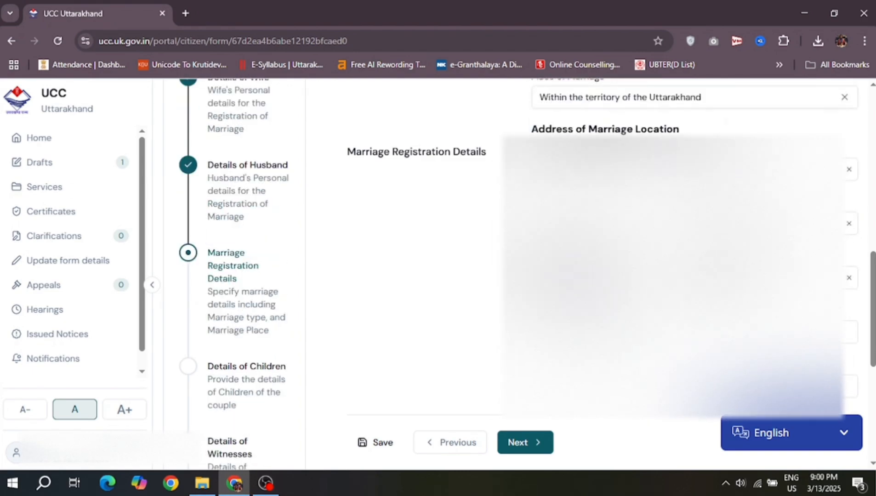
{"action": "left_click", "coordinate": [736, 331]}
{"action": "scroll", "coordinate": [736, 322], "scroll_direction": "down", "scroll_amount": 2}
{"action": "right_click", "coordinate": [578, 302]}
{"action": "left_click", "coordinate": [609, 147]}
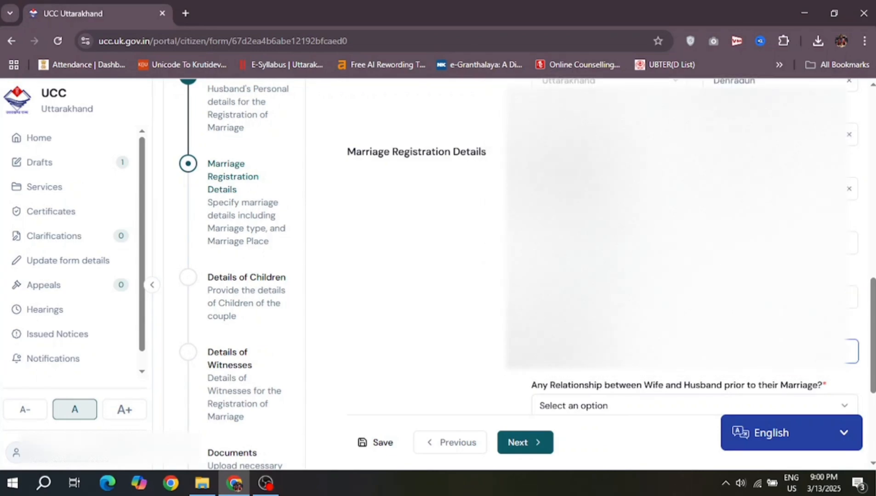
Step: Choose the second option in the address list and answer Yes to a prior relationship
{"action": "scroll", "coordinate": [597, 276], "scroll_direction": "down", "scroll_amount": 3}
{"action": "left_click", "coordinate": [780, 268]}
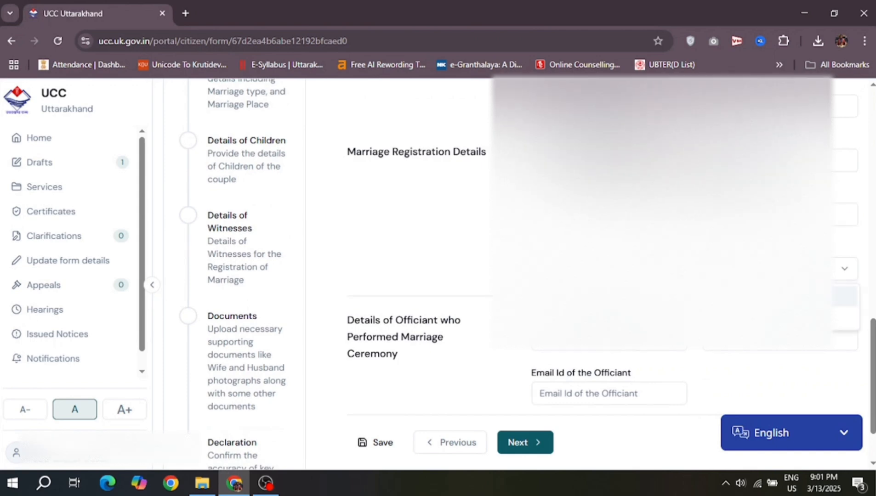
{"action": "left_click", "coordinate": [780, 318]}
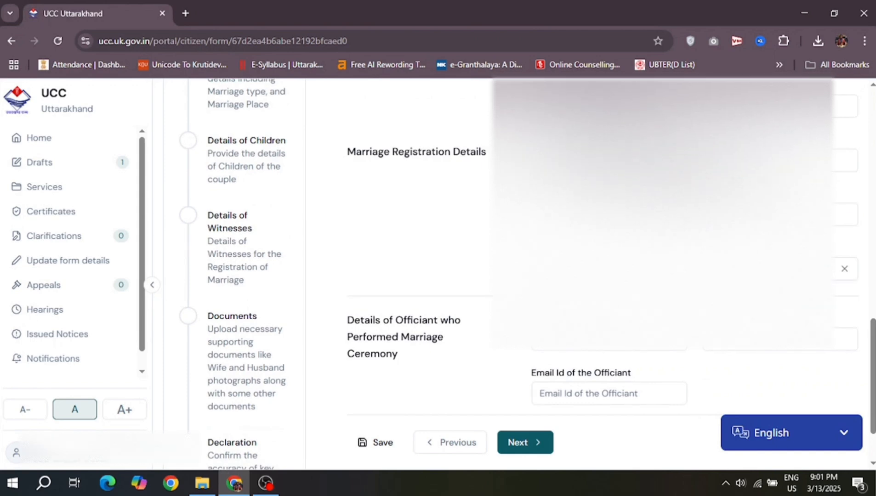
{"action": "left_click", "coordinate": [781, 269]}
{"action": "left_click", "coordinate": [735, 296]}
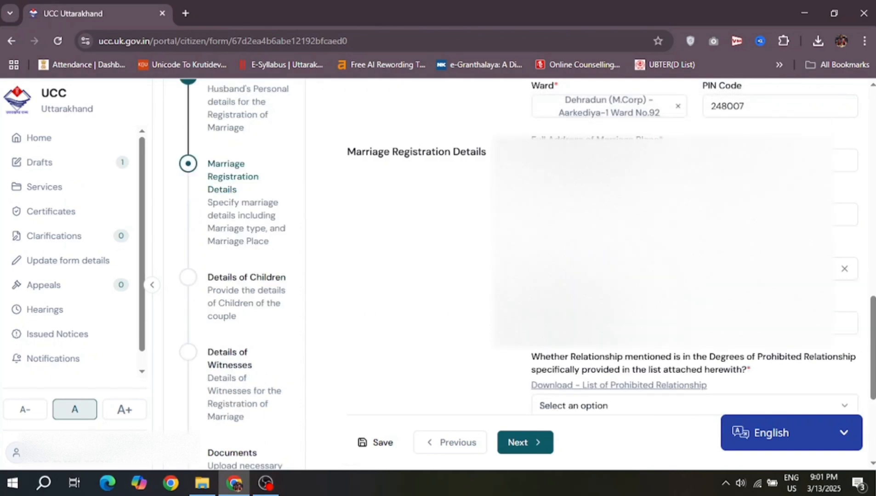
Step: Switch the prior-relationship answer to No and back to Yes, then open the prohibited relationships PDF
{"action": "scroll", "coordinate": [643, 331], "scroll_direction": "down", "scroll_amount": 1}
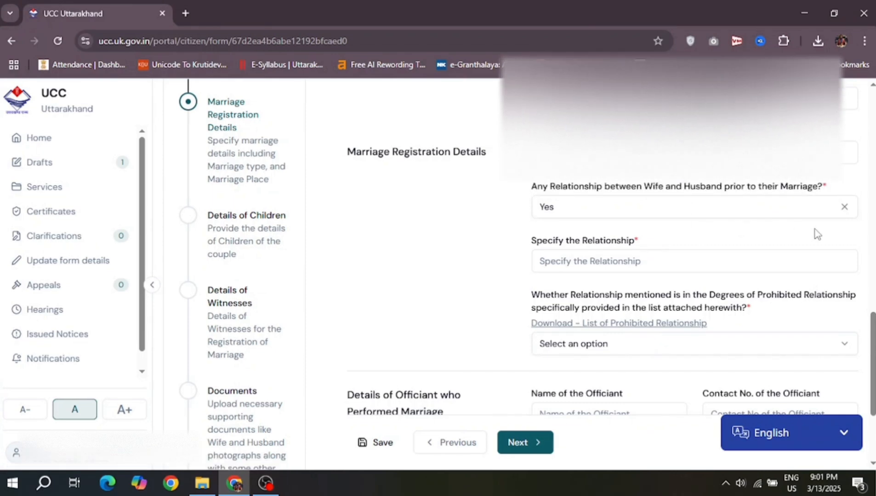
{"action": "left_click", "coordinate": [844, 207]}
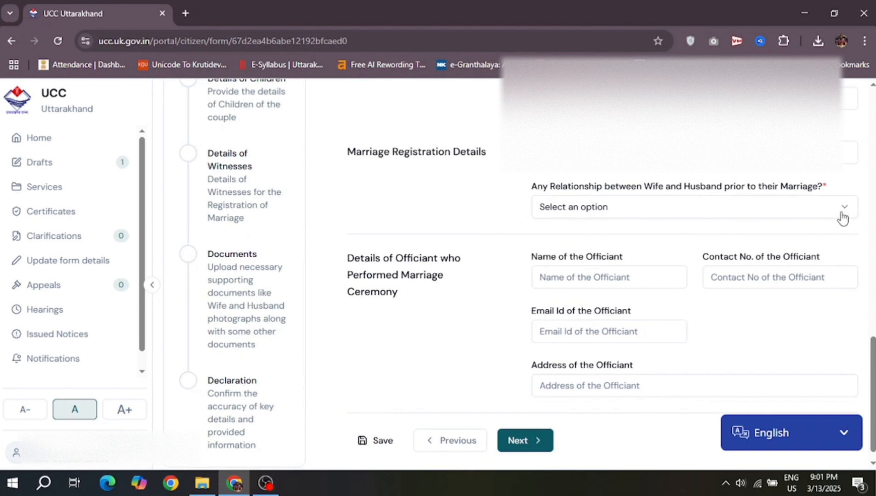
{"action": "left_click", "coordinate": [843, 216]}
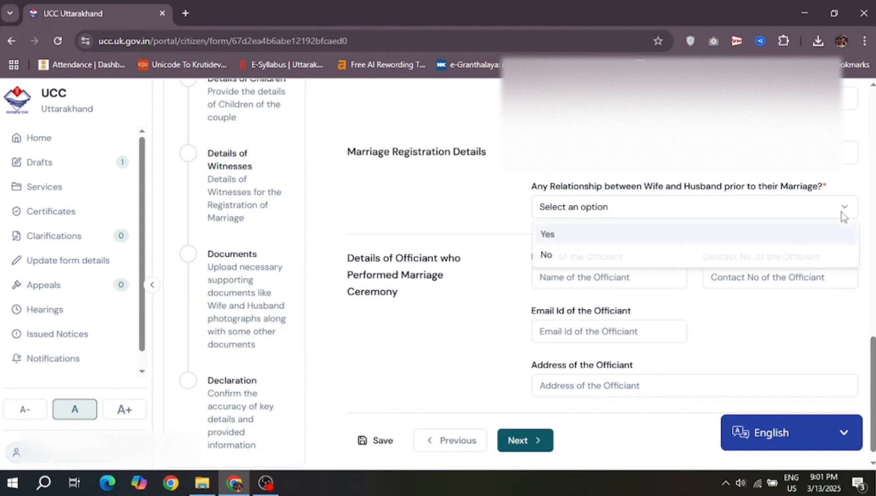
{"action": "left_click", "coordinate": [677, 254]}
{"action": "left_click", "coordinate": [743, 217]}
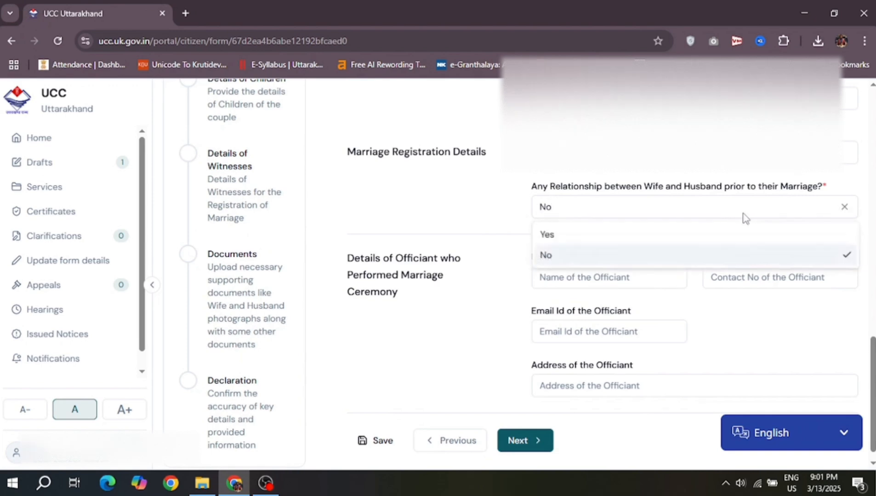
{"action": "left_click", "coordinate": [641, 236]}
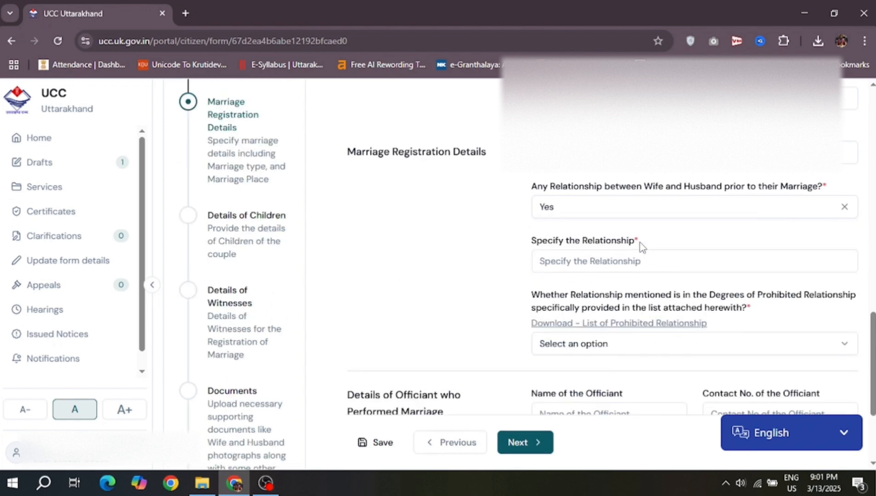
{"action": "left_click", "coordinate": [616, 324]}
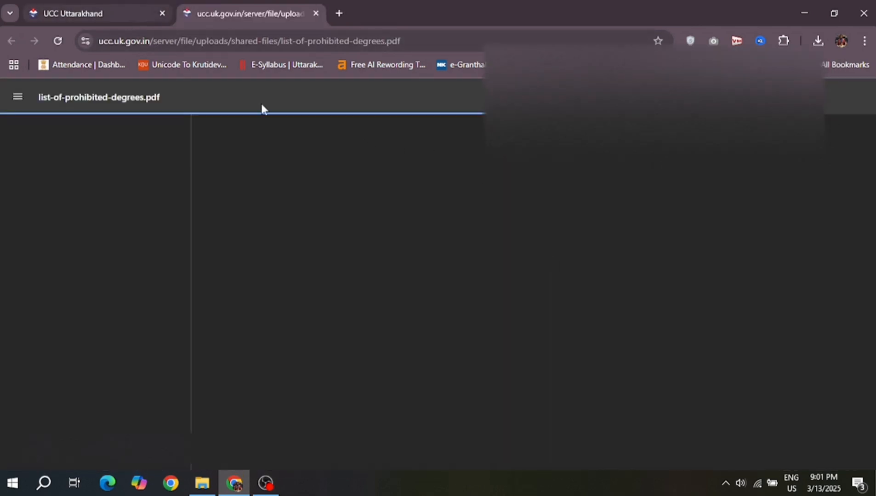
{"action": "scroll", "coordinate": [554, 277], "scroll_direction": "down", "scroll_amount": 2}
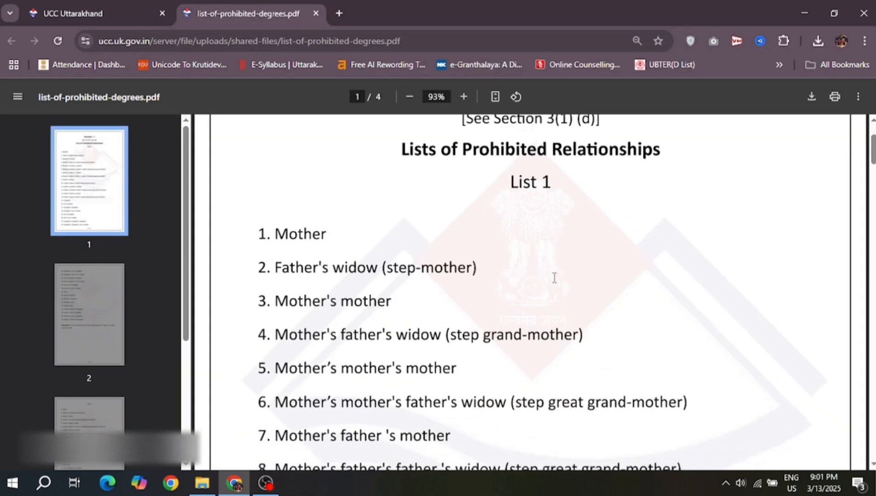
{"action": "scroll", "coordinate": [554, 277], "scroll_direction": "down", "scroll_amount": 2}
{"action": "scroll", "coordinate": [554, 278], "scroll_direction": "down", "scroll_amount": 2}
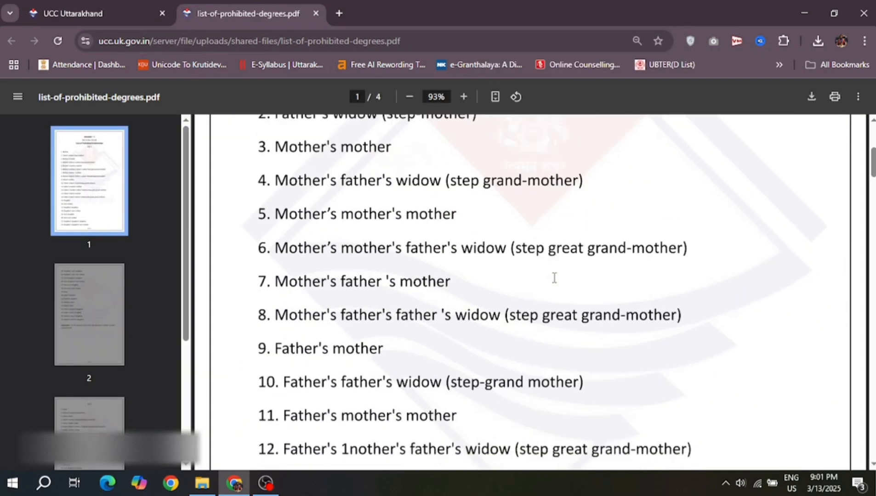
{"action": "scroll", "coordinate": [554, 278], "scroll_direction": "down", "scroll_amount": 1}
{"action": "scroll", "coordinate": [554, 278], "scroll_direction": "up", "scroll_amount": 6}
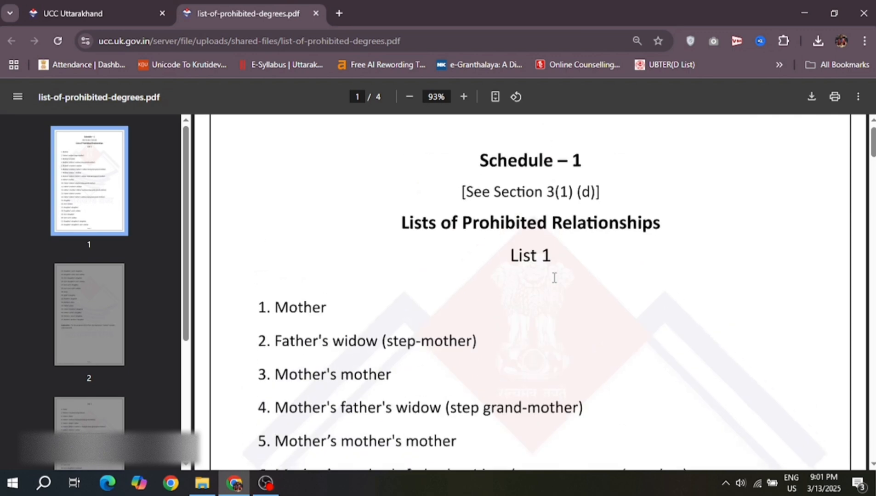
{"action": "scroll", "coordinate": [554, 277], "scroll_direction": "down", "scroll_amount": 1}
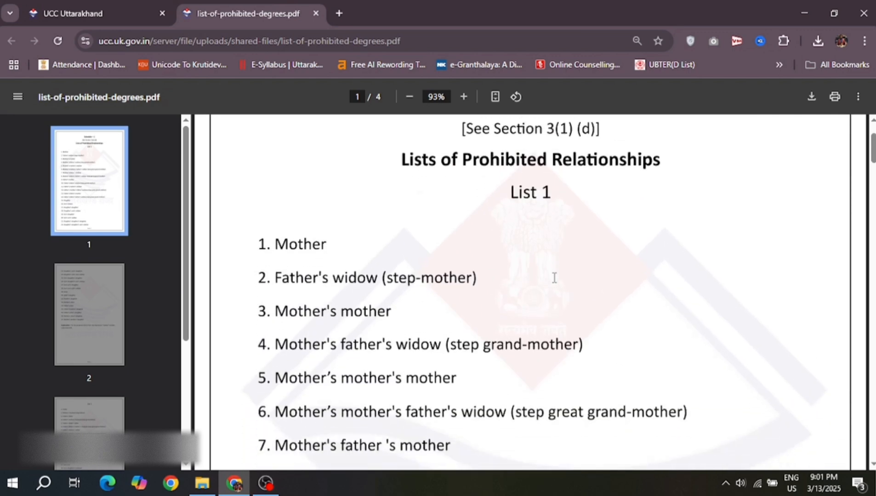
{"action": "scroll", "coordinate": [553, 277], "scroll_direction": "down", "scroll_amount": 20}
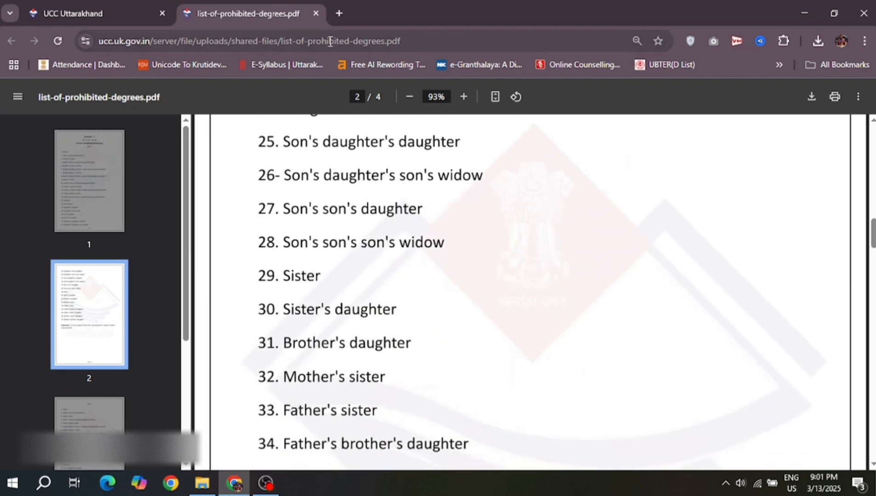
Step: Close the prohibited-relationships PDF and answer No to any relationship between wife and husband
{"action": "left_click", "coordinate": [315, 13]}
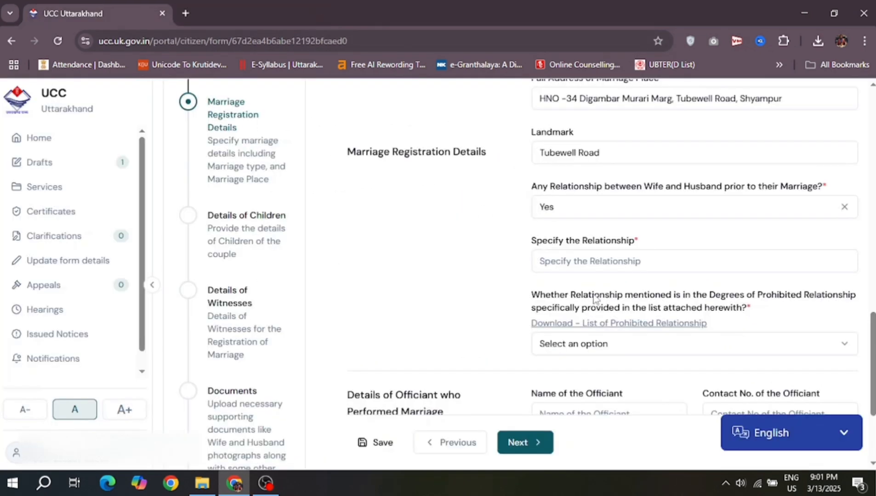
{"action": "left_click", "coordinate": [675, 216]}
{"action": "left_click", "coordinate": [607, 254]}
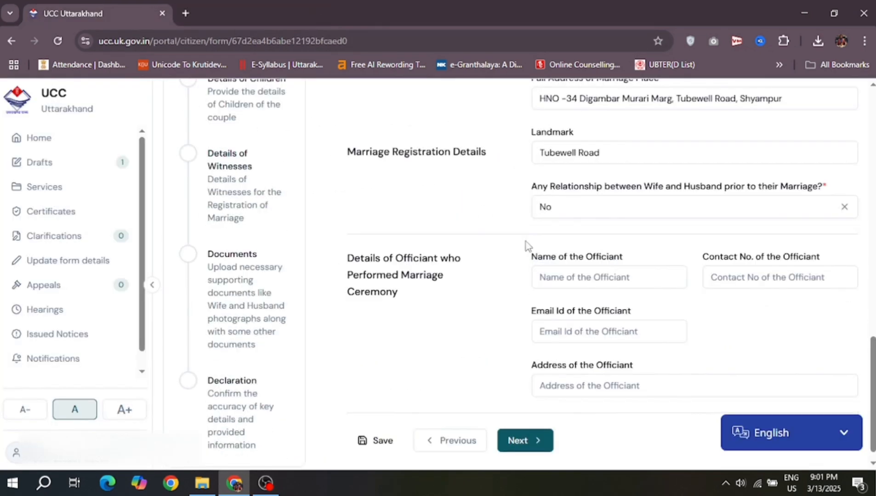
Step: Review the page and continue to the Details of Children step
{"action": "scroll", "coordinate": [440, 250], "scroll_direction": "down", "scroll_amount": 1}
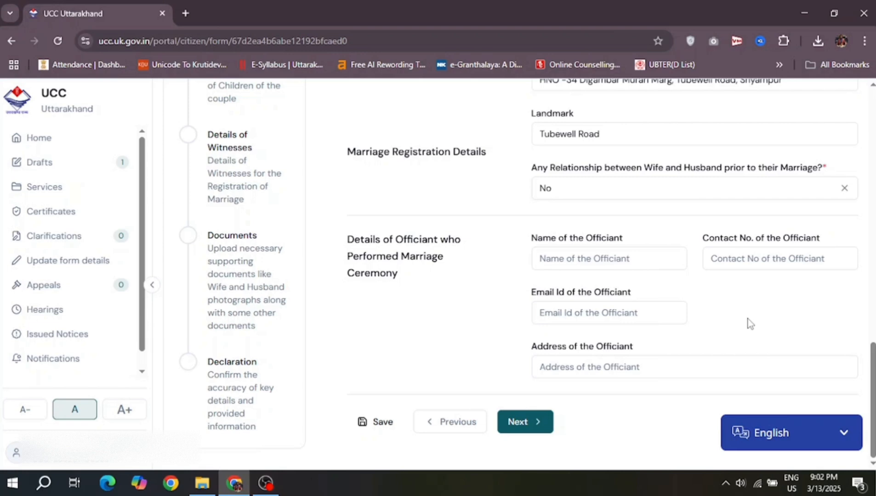
{"action": "scroll", "coordinate": [748, 319], "scroll_direction": "up", "scroll_amount": 3}
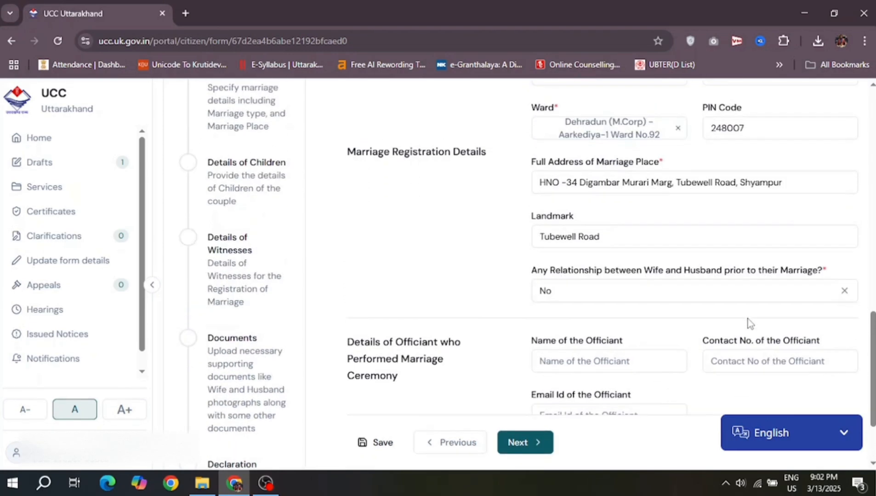
{"action": "scroll", "coordinate": [748, 319], "scroll_direction": "down", "scroll_amount": 3}
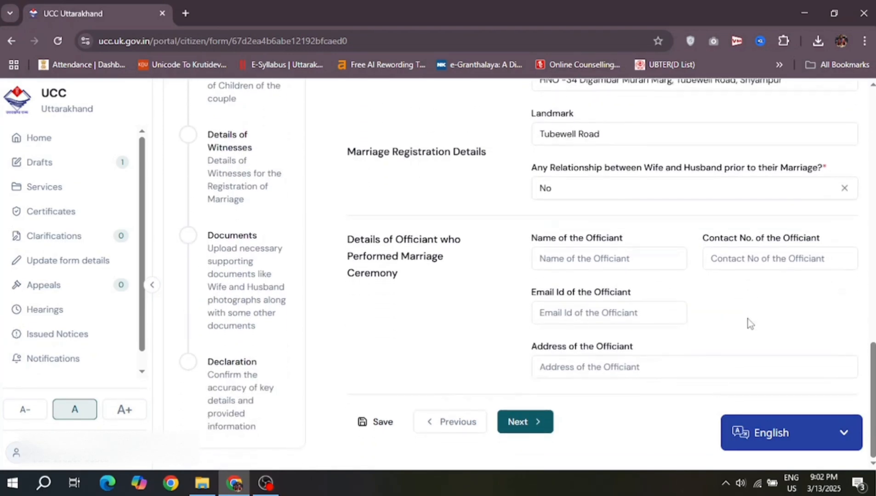
{"action": "left_click", "coordinate": [535, 420]}
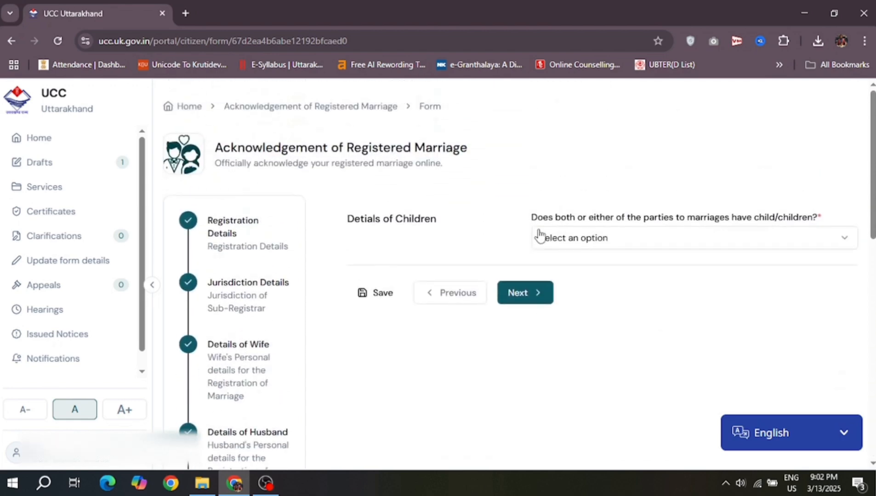
Step: Answer Yes to having children and add a new child entry
{"action": "left_click", "coordinate": [593, 239]}
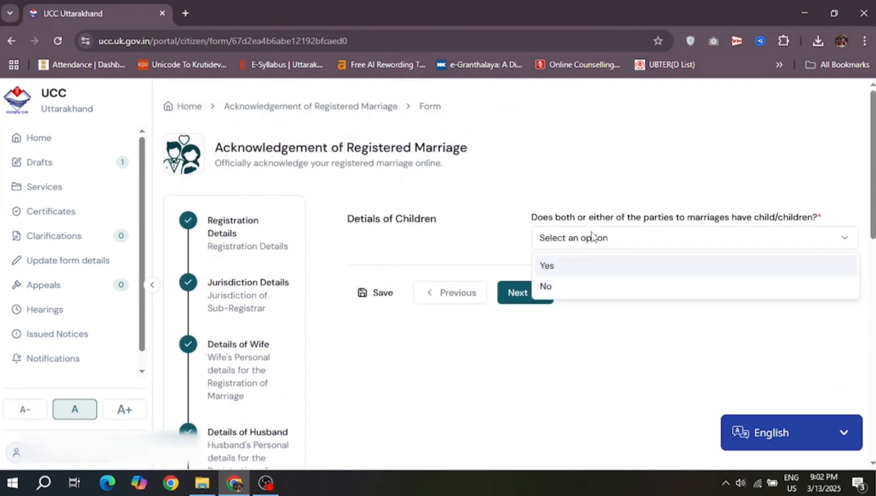
{"action": "left_click", "coordinate": [570, 272]}
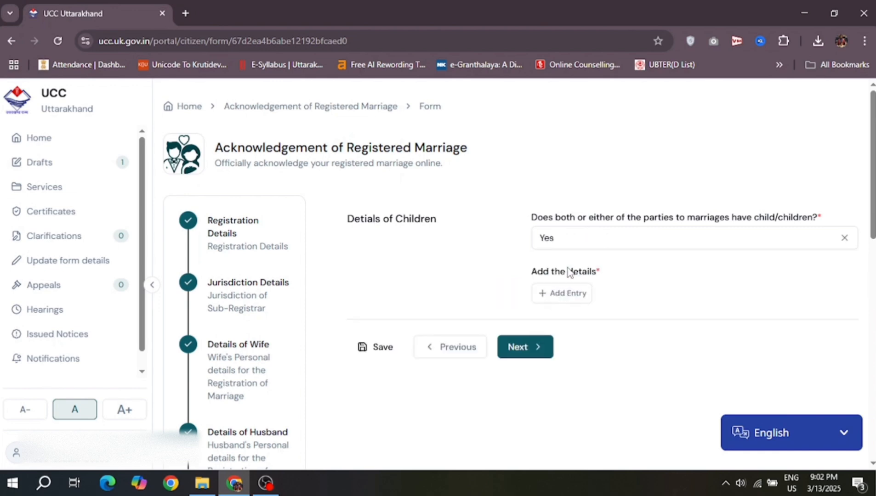
{"action": "left_click", "coordinate": [590, 245]}
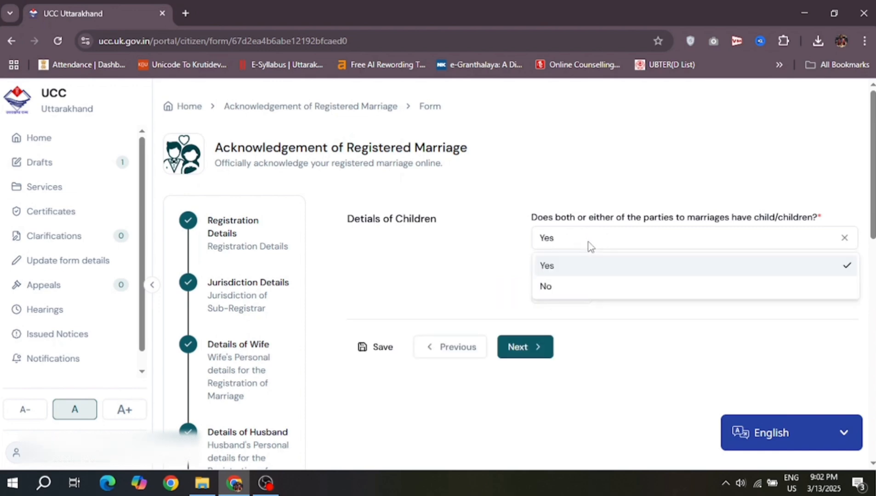
{"action": "left_click", "coordinate": [590, 246]}
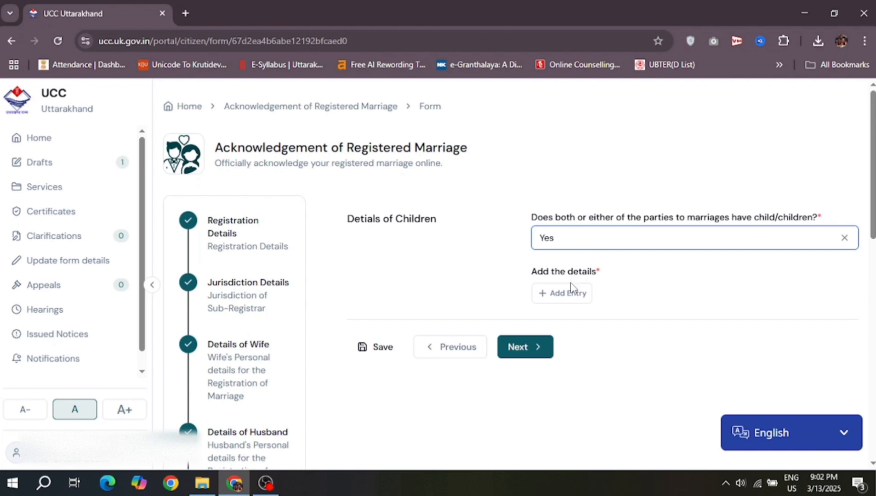
{"action": "left_click", "coordinate": [561, 295]}
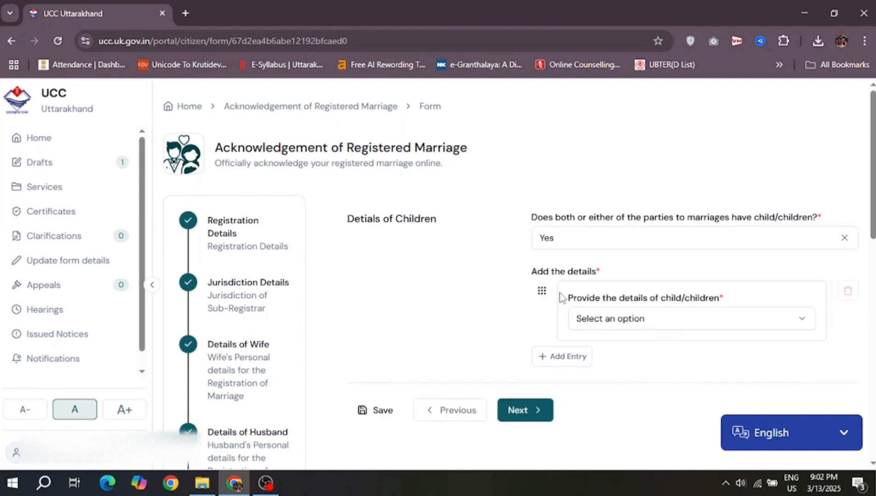
Step: Mark the child as born between marriage and memorandum submission, identified by birth certificate number
{"action": "left_click", "coordinate": [728, 321]}
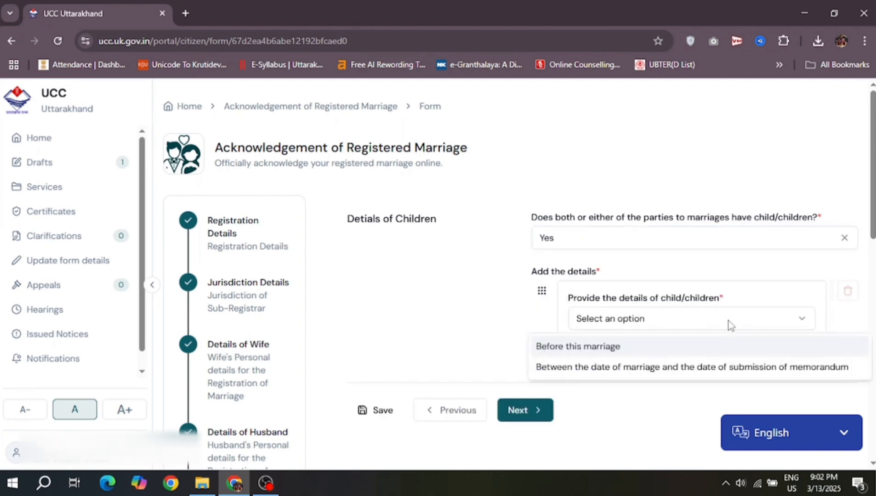
{"action": "left_click", "coordinate": [645, 368]}
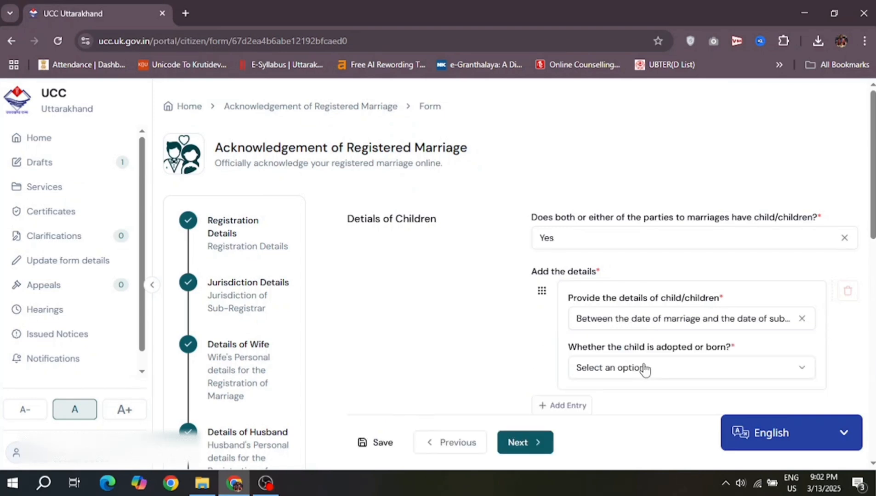
{"action": "scroll", "coordinate": [644, 368], "scroll_direction": "down", "scroll_amount": 3}
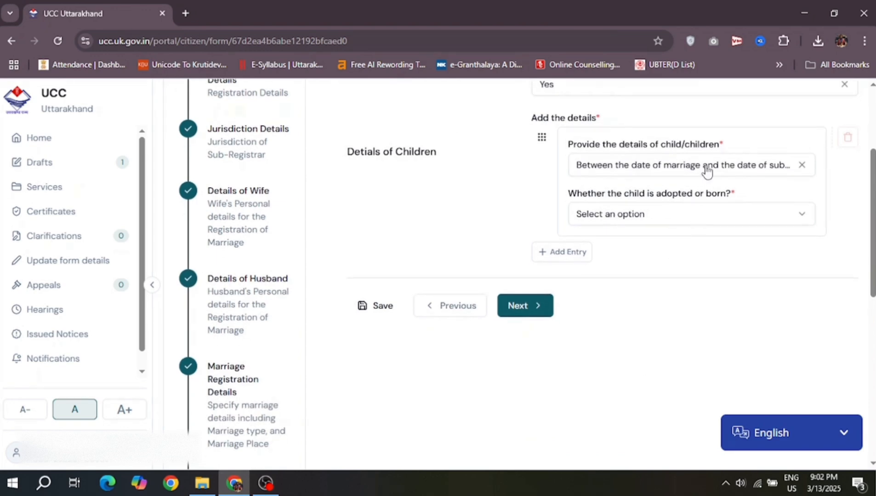
{"action": "left_click", "coordinate": [674, 223]}
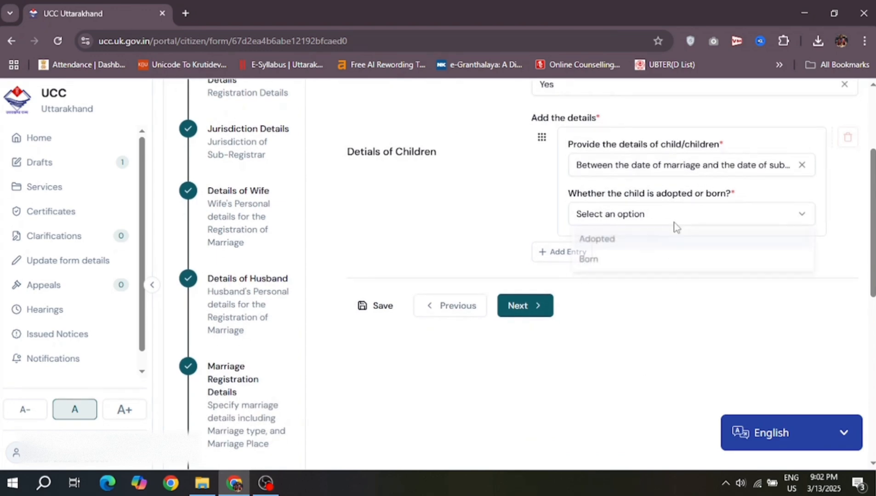
{"action": "left_click", "coordinate": [635, 262]}
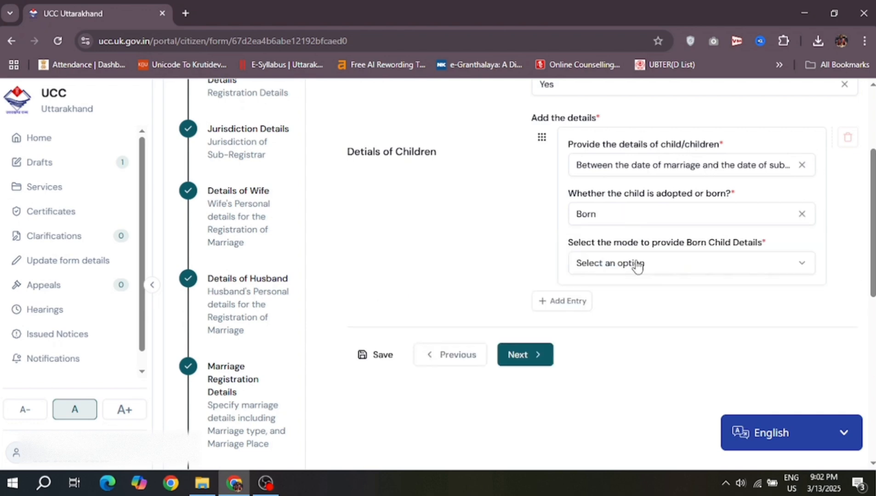
{"action": "left_click", "coordinate": [659, 268]}
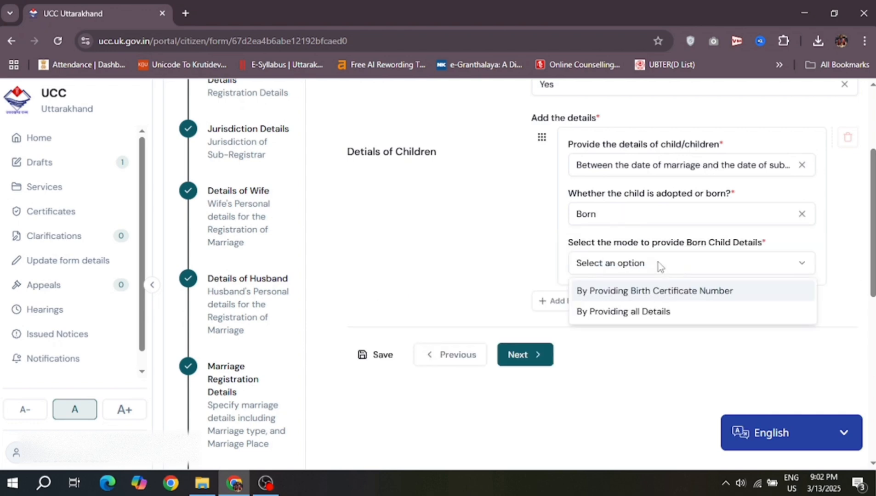
{"action": "left_click", "coordinate": [633, 294]}
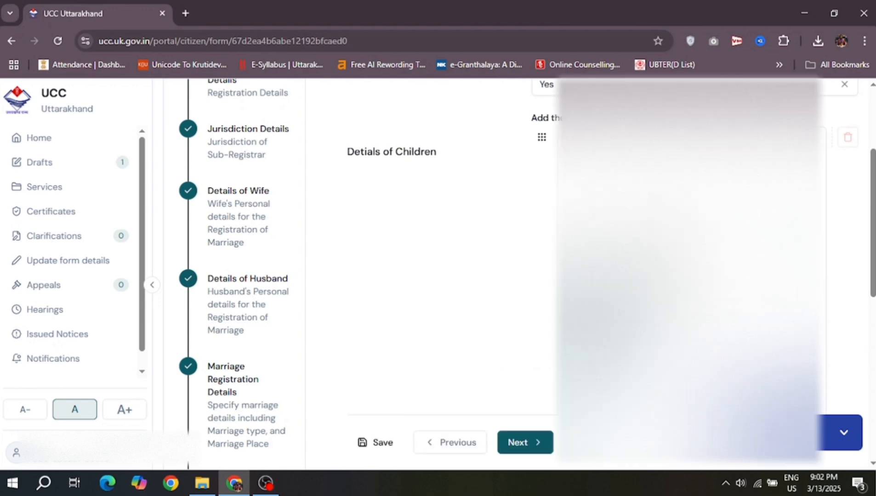
Step: Review the child entry fields and continue to the witness details step
{"action": "scroll", "coordinate": [633, 294], "scroll_direction": "down", "scroll_amount": 2}
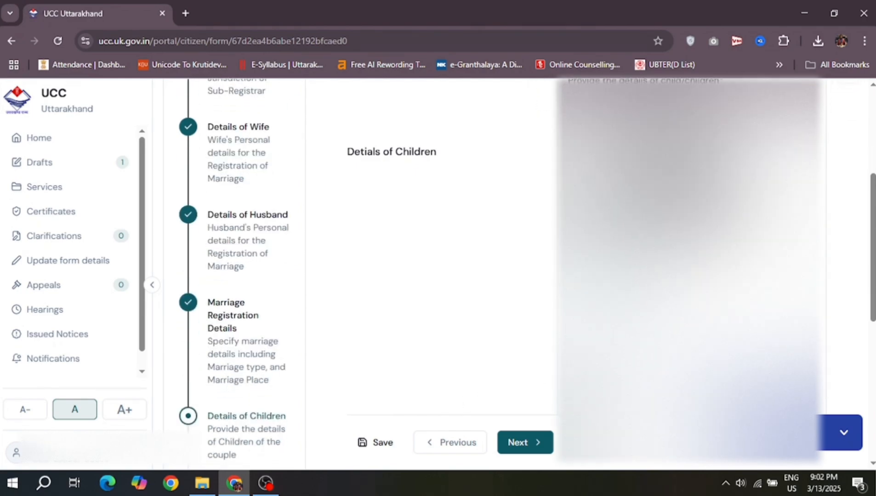
{"action": "scroll", "coordinate": [446, 229], "scroll_direction": "down", "scroll_amount": 2}
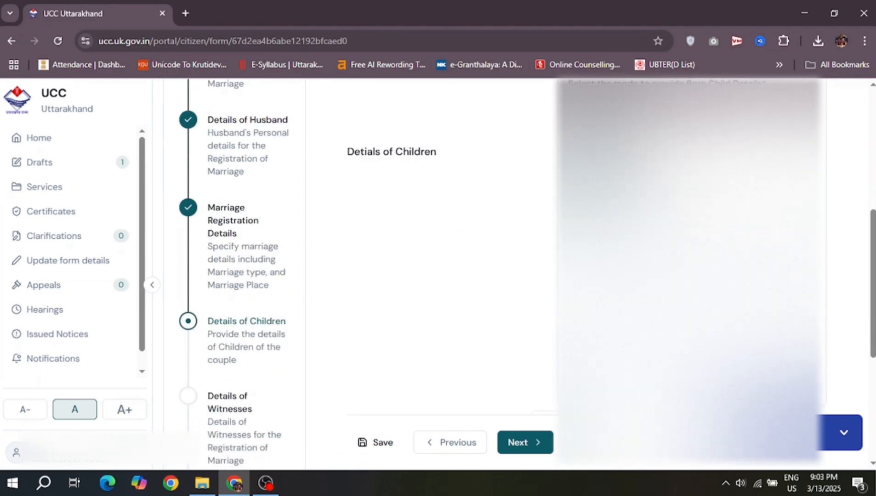
{"action": "scroll", "coordinate": [446, 274], "scroll_direction": "down", "scroll_amount": 2}
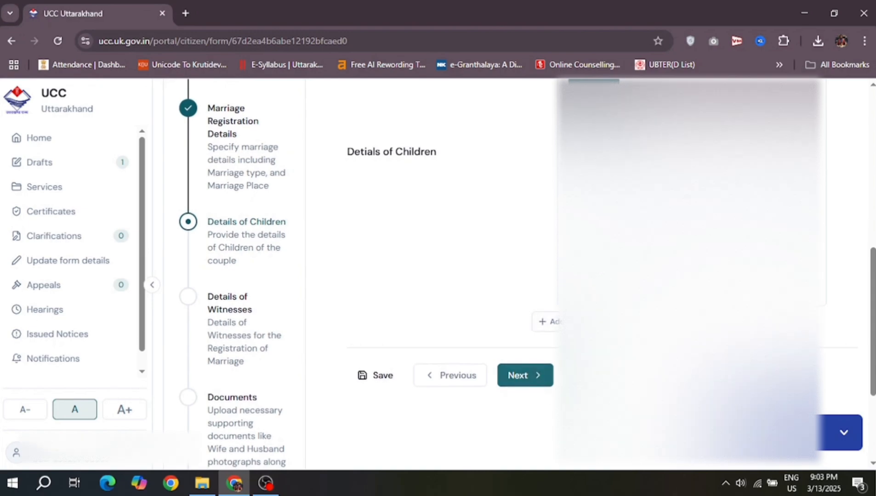
{"action": "scroll", "coordinate": [446, 274], "scroll_direction": "up", "scroll_amount": 1}
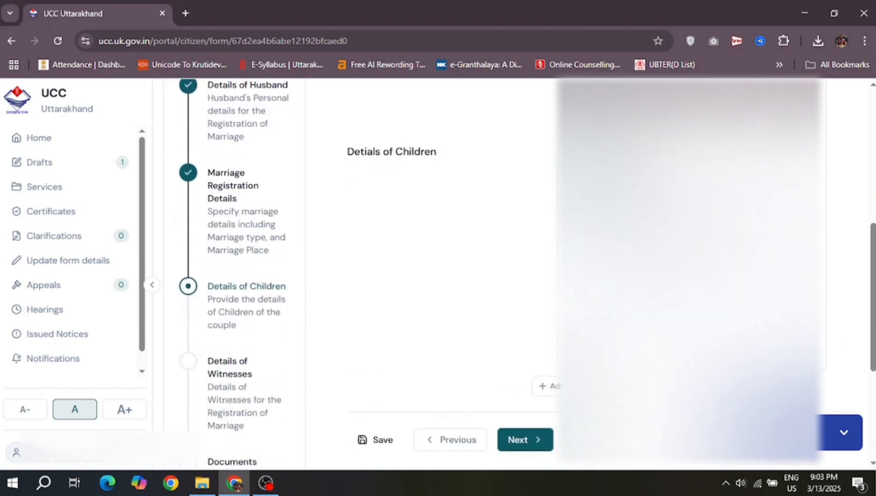
{"action": "scroll", "coordinate": [446, 274], "scroll_direction": "down", "scroll_amount": 1}
{"action": "scroll", "coordinate": [445, 275], "scroll_direction": "up", "scroll_amount": 2}
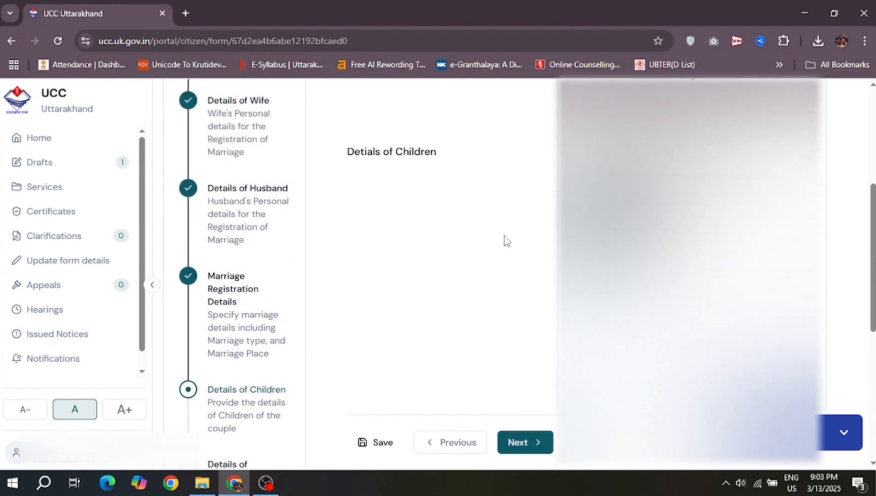
{"action": "scroll", "coordinate": [506, 239], "scroll_direction": "down", "scroll_amount": 1}
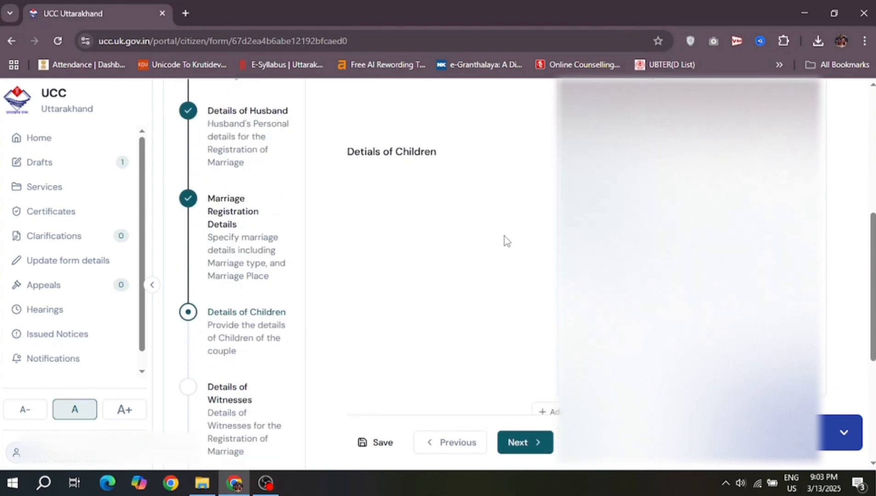
{"action": "scroll", "coordinate": [505, 240], "scroll_direction": "down", "scroll_amount": 1}
{"action": "left_click", "coordinate": [538, 434]}
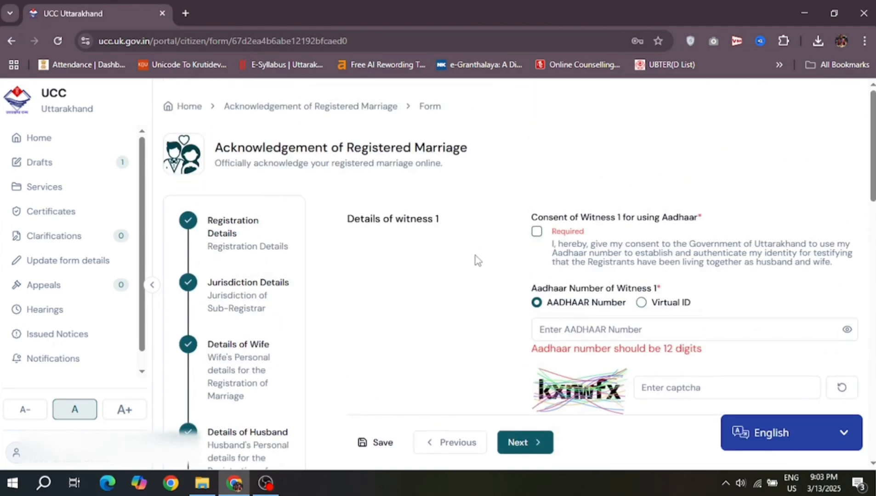
Step: Scroll up and down through the Details of Witnesses page to review it
{"action": "scroll", "coordinate": [478, 260], "scroll_direction": "down", "scroll_amount": 2}
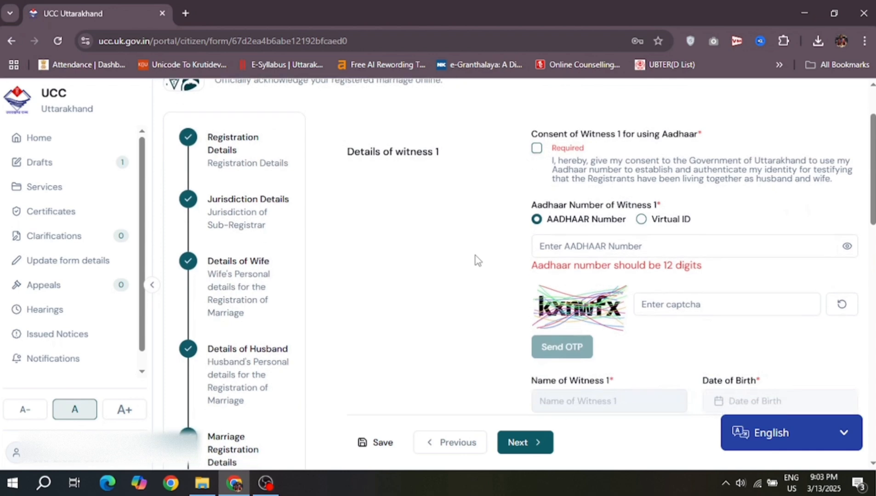
{"action": "scroll", "coordinate": [480, 217], "scroll_direction": "up", "scroll_amount": 2}
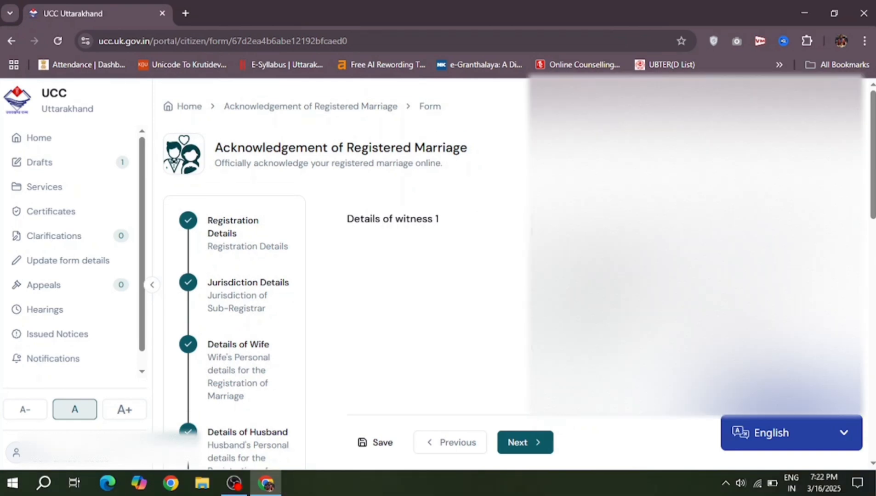
{"action": "scroll", "coordinate": [413, 275], "scroll_direction": "down", "scroll_amount": 4}
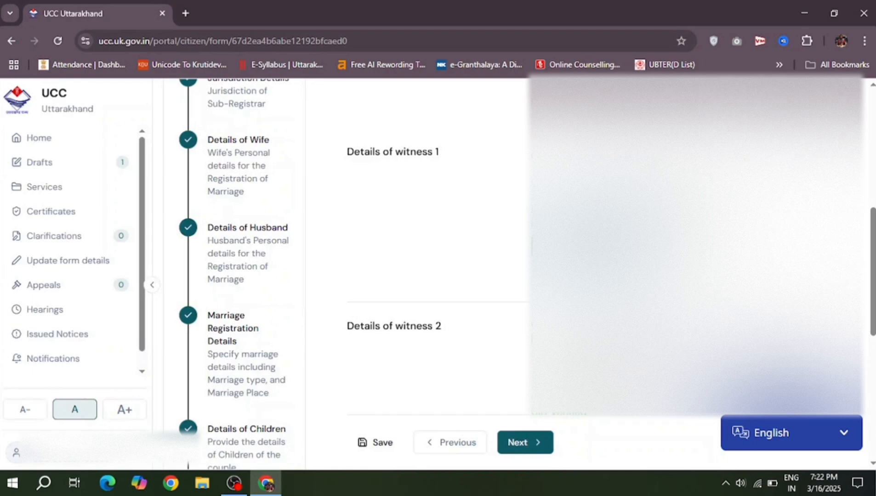
{"action": "scroll", "coordinate": [436, 253], "scroll_direction": "down", "scroll_amount": 4}
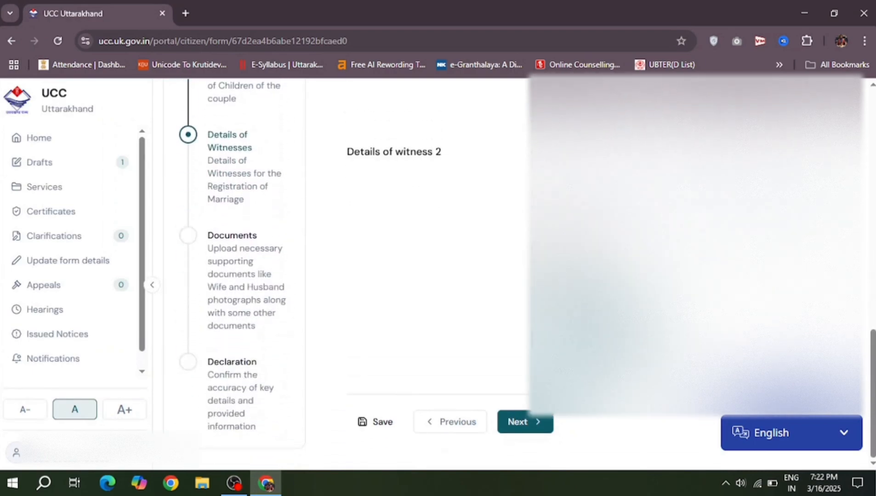
{"action": "scroll", "coordinate": [436, 253], "scroll_direction": "up", "scroll_amount": 5}
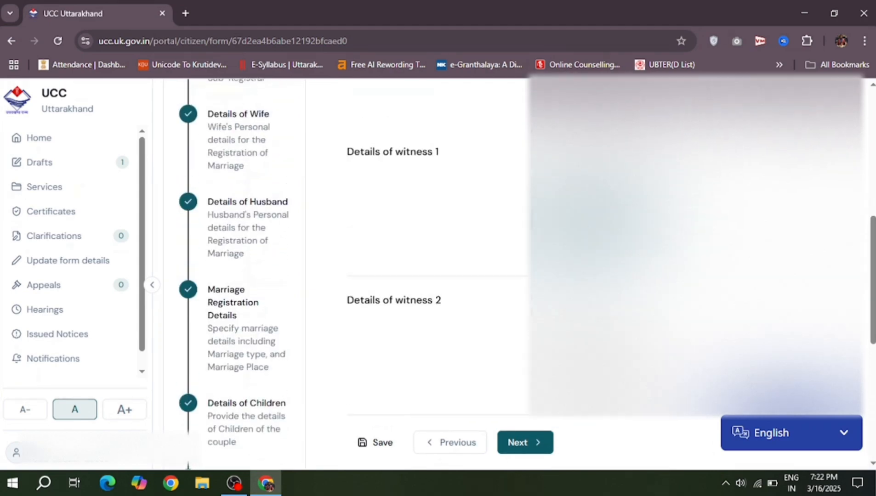
{"action": "scroll", "coordinate": [436, 253], "scroll_direction": "down", "scroll_amount": 6}
{"action": "scroll", "coordinate": [437, 253], "scroll_direction": "up", "scroll_amount": 5}
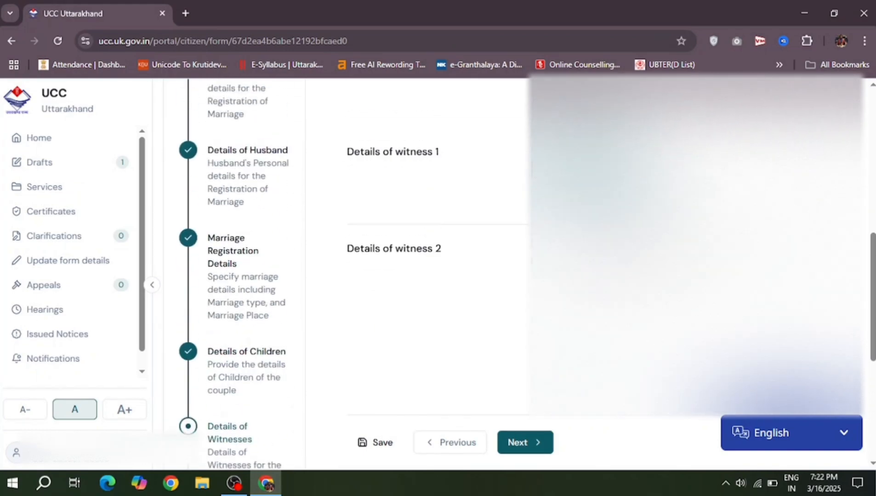
{"action": "scroll", "coordinate": [437, 253], "scroll_direction": "up", "scroll_amount": 4}
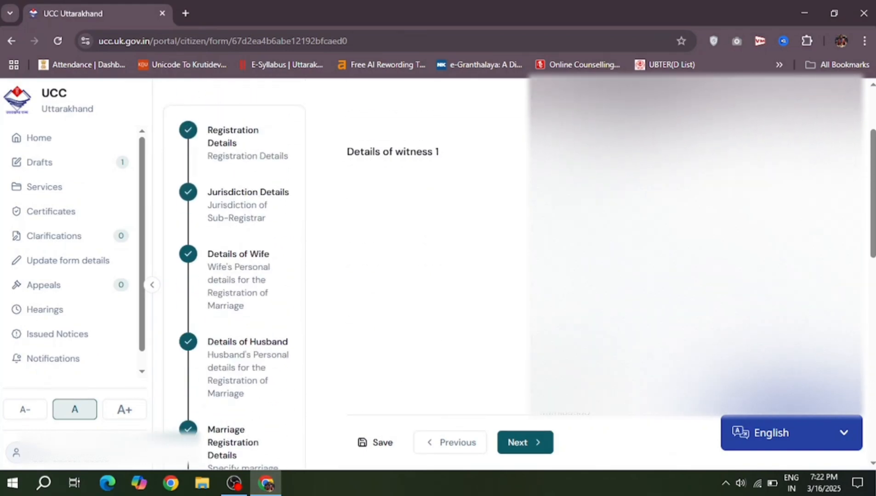
{"action": "scroll", "coordinate": [437, 253], "scroll_direction": "up", "scroll_amount": 2}
{"action": "scroll", "coordinate": [437, 253], "scroll_direction": "down", "scroll_amount": 7}
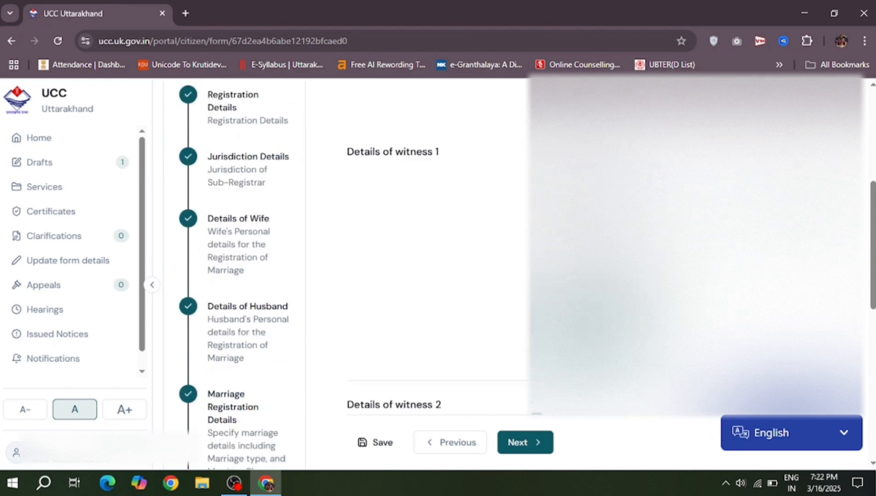
{"action": "scroll", "coordinate": [437, 253], "scroll_direction": "down", "scroll_amount": 4}
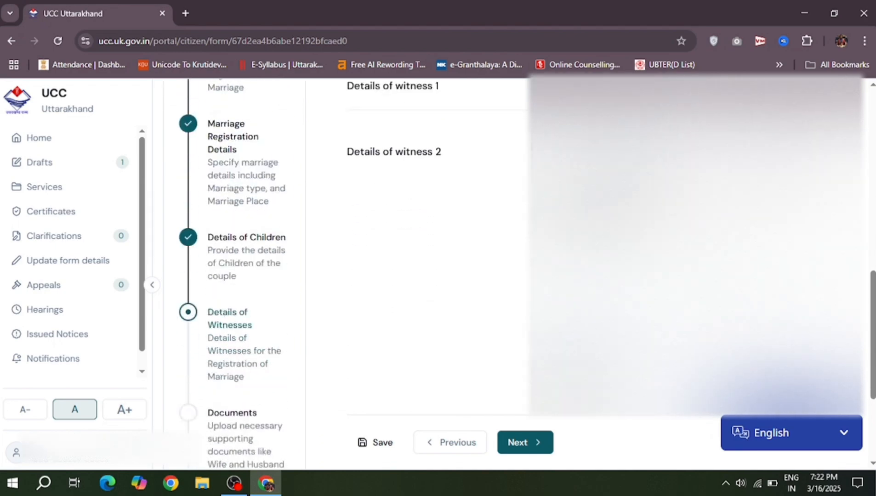
{"action": "scroll", "coordinate": [436, 253], "scroll_direction": "down", "scroll_amount": 1}
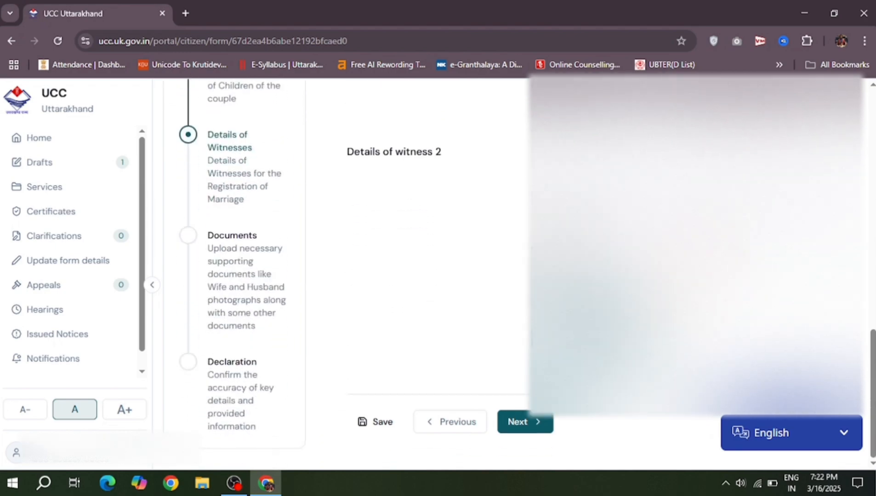
{"action": "scroll", "coordinate": [510, 274], "scroll_direction": "up", "scroll_amount": 1}
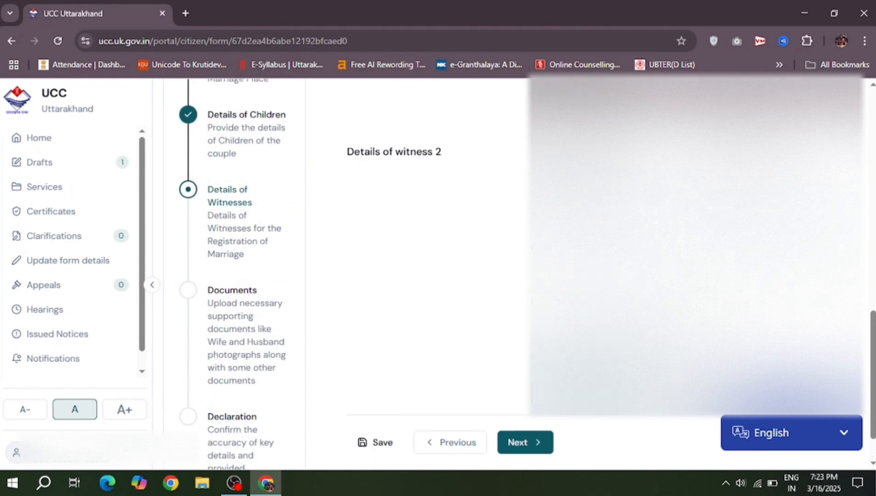
{"action": "scroll", "coordinate": [510, 274], "scroll_direction": "down", "scroll_amount": 1}
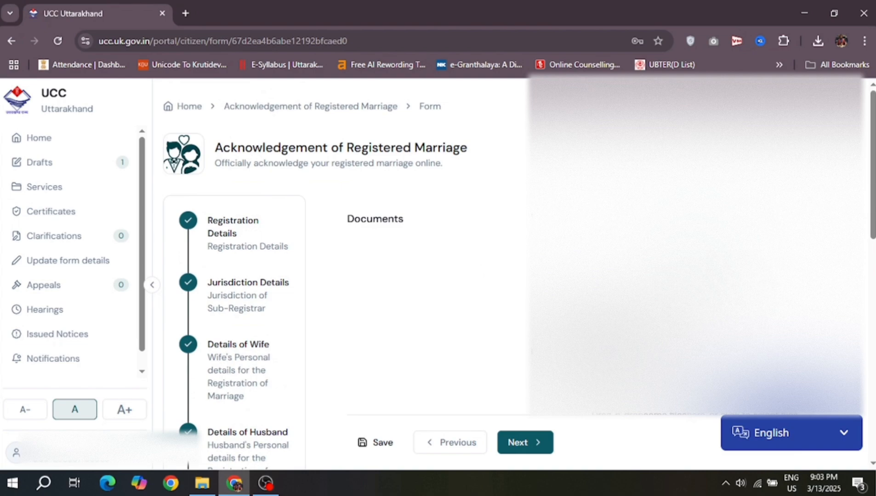
Step: Upload the wife's passport-size photo, cropped to cover the whole picture
{"action": "left_click", "coordinate": [694, 280]}
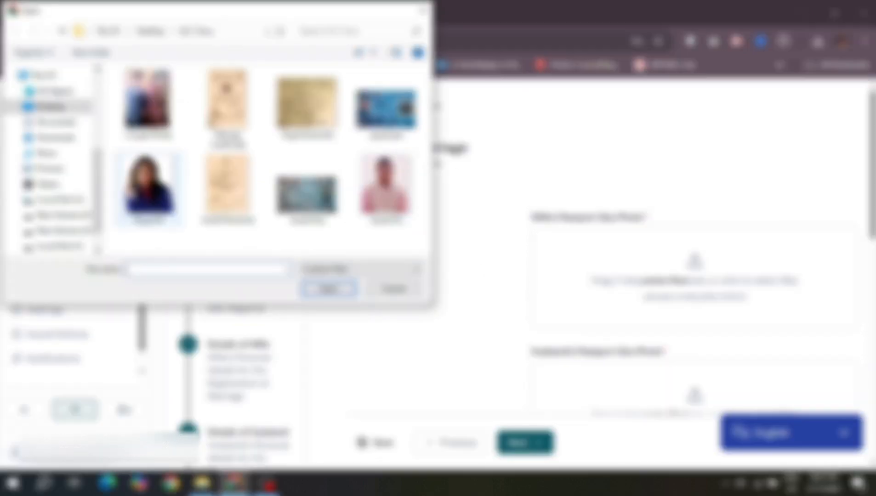
{"action": "double_click", "coordinate": [148, 186]}
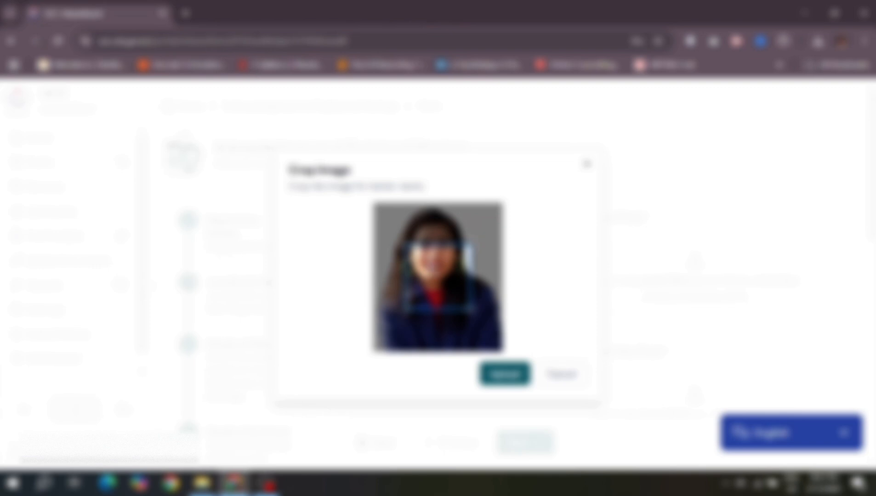
{"action": "left_click_drag", "start_coordinate": [440, 278], "coordinate": [400, 230]}
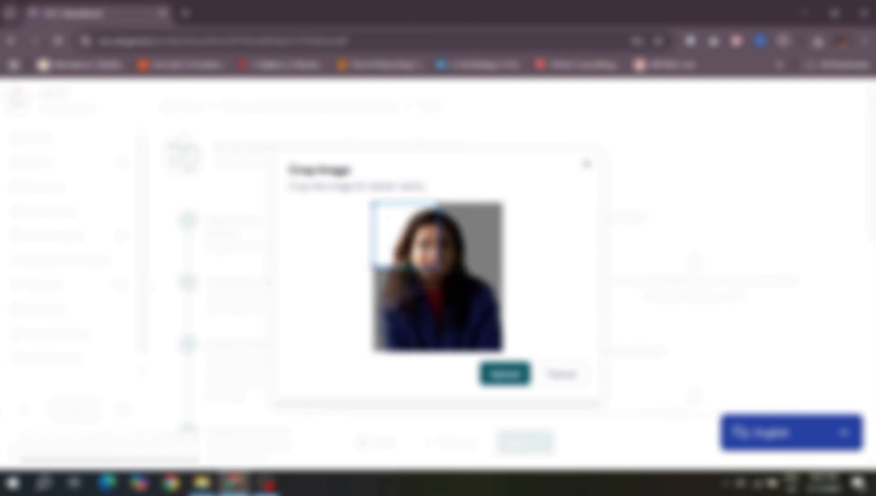
{"action": "left_click_drag", "start_coordinate": [439, 266], "coordinate": [470, 290]}
{"action": "left_click", "coordinate": [506, 378]}
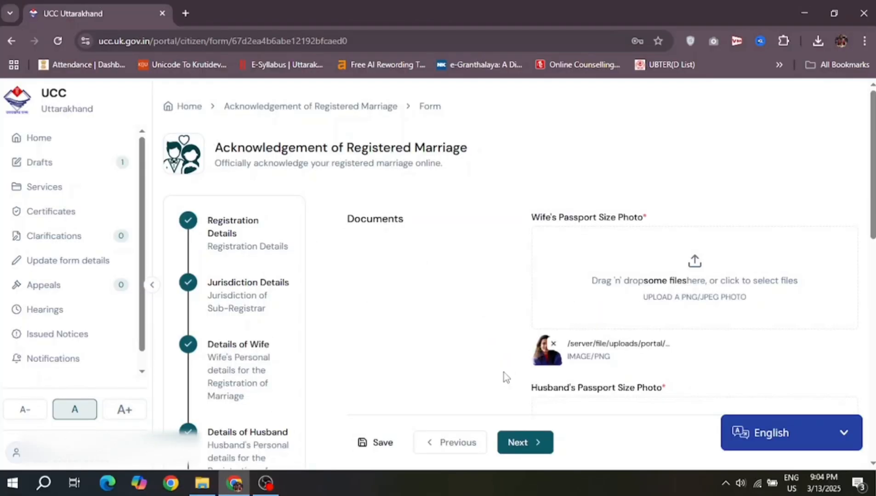
{"action": "scroll", "coordinate": [504, 373], "scroll_direction": "down", "scroll_amount": 4}
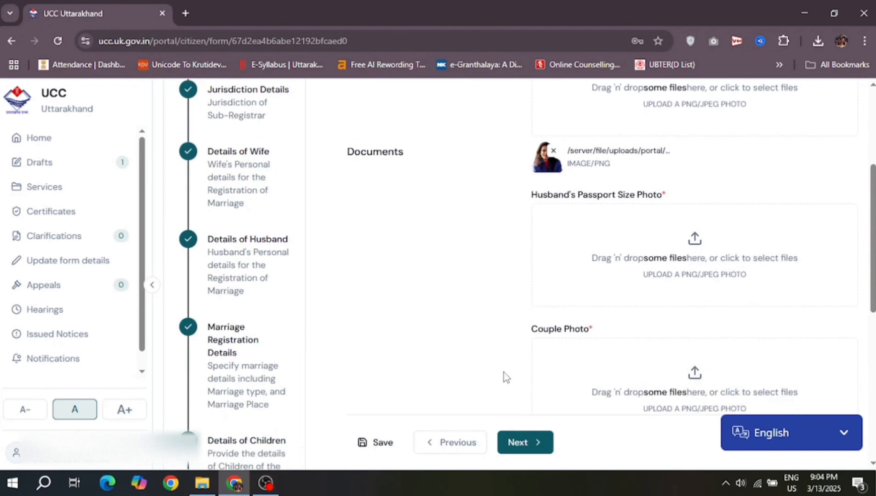
Step: Choose the husband's passport-size photo and adjust the crop to frame head and torso
{"action": "left_click", "coordinate": [702, 268]}
{"action": "double_click", "coordinate": [383, 189]}
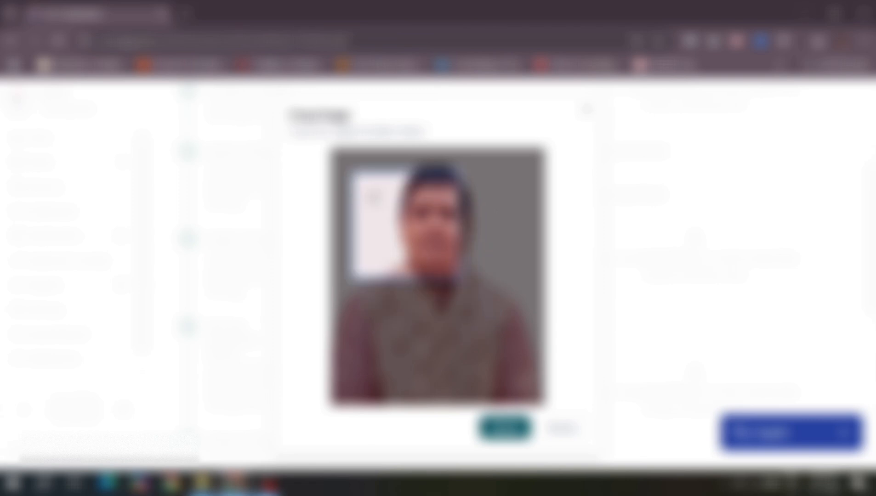
{"action": "left_click_drag", "start_coordinate": [358, 172], "coordinate": [389, 177]}
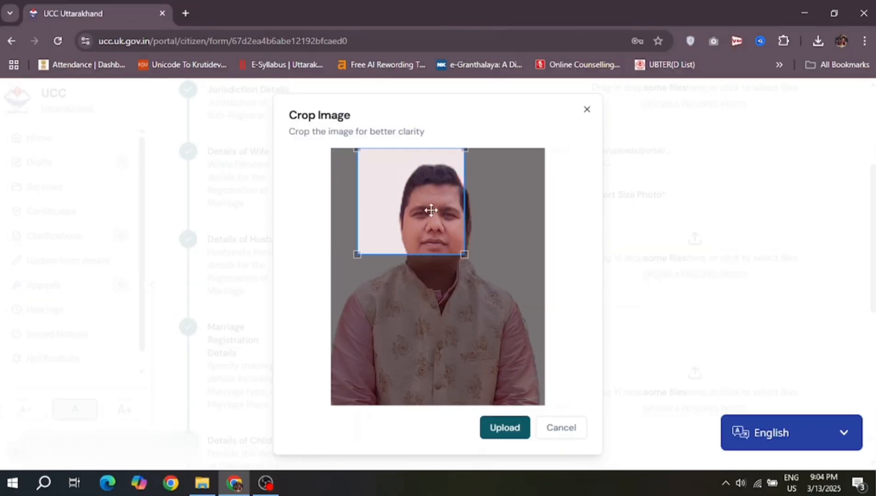
{"action": "left_click_drag", "start_coordinate": [463, 255], "coordinate": [538, 413]}
{"action": "left_click_drag", "start_coordinate": [498, 225], "coordinate": [486, 236]}
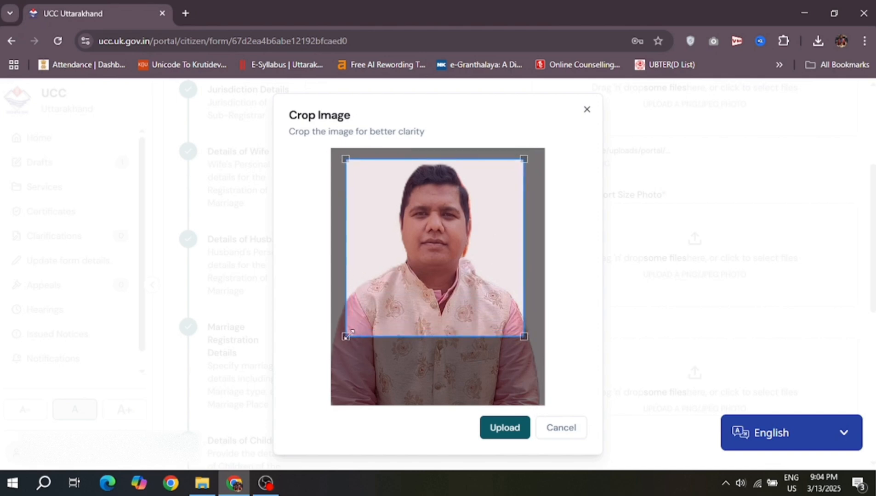
{"action": "left_click_drag", "start_coordinate": [343, 335], "coordinate": [332, 375]}
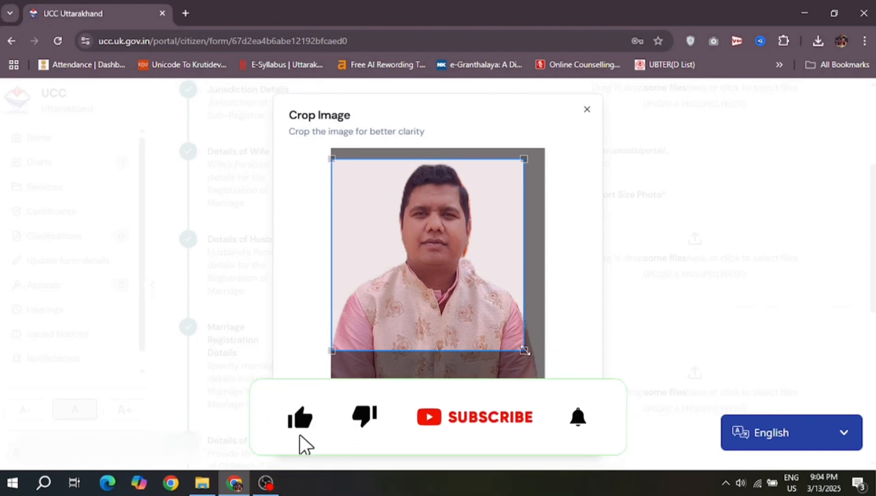
{"action": "left_click_drag", "start_coordinate": [525, 351], "coordinate": [545, 373]}
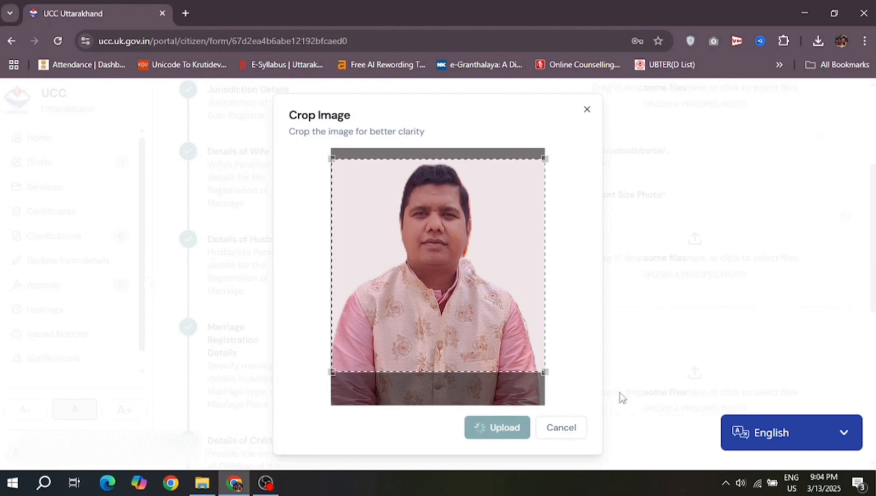
{"action": "scroll", "coordinate": [656, 386], "scroll_direction": "down", "scroll_amount": 3}
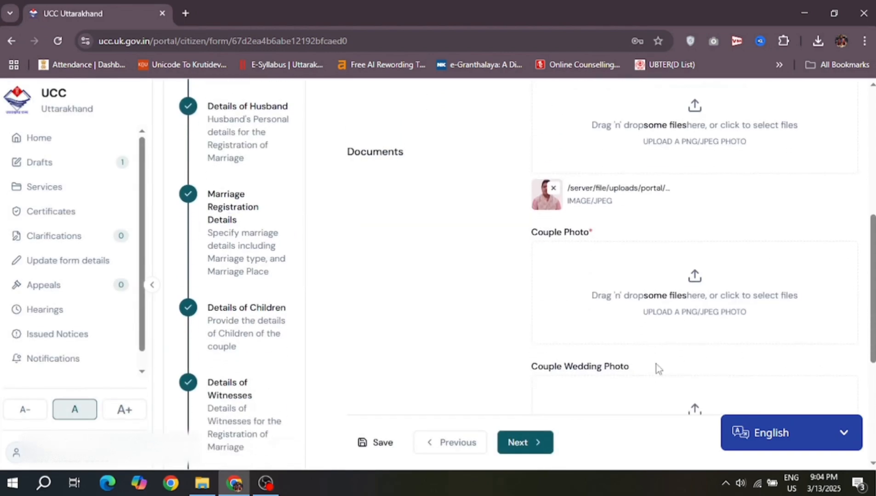
Step: Try uploading the first photo as the Couple Photo, which is rejected for exceeding 1MB
{"action": "left_click", "coordinate": [693, 296]}
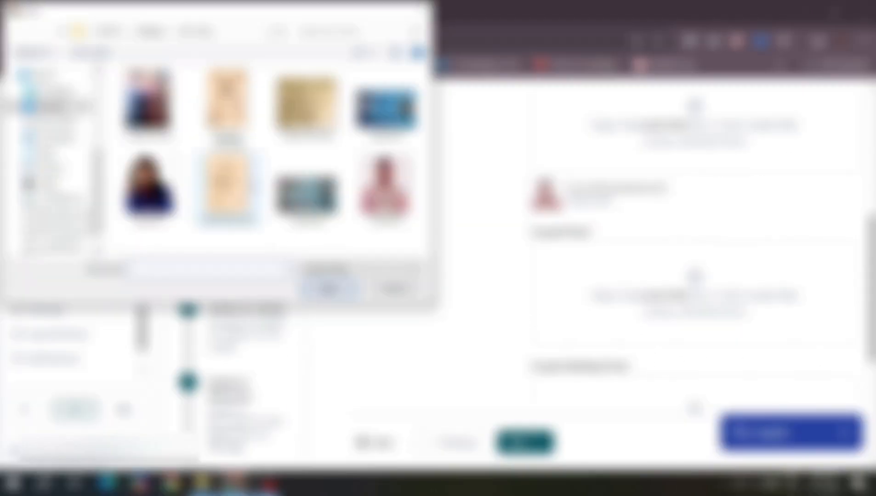
{"action": "left_click", "coordinate": [157, 104]}
{"action": "double_click", "coordinate": [162, 103]}
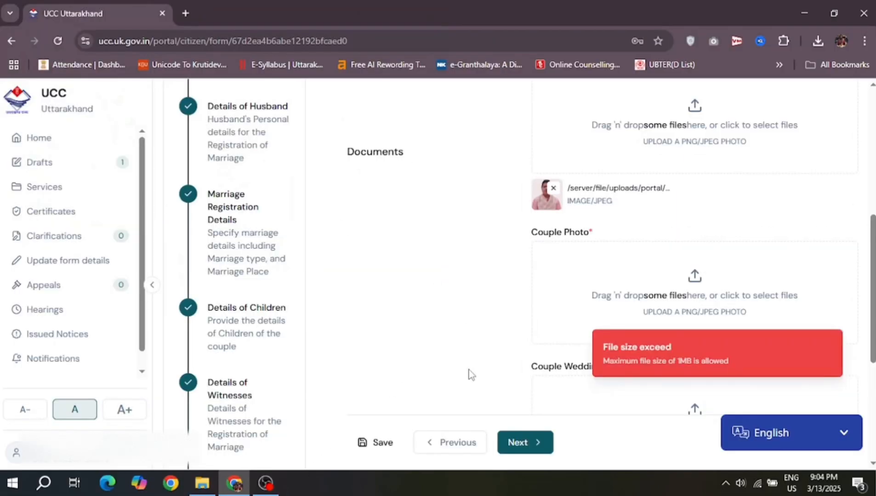
Step: Open that couple photo in Microsoft Paint from File Explorer
{"action": "left_click", "coordinate": [202, 482]}
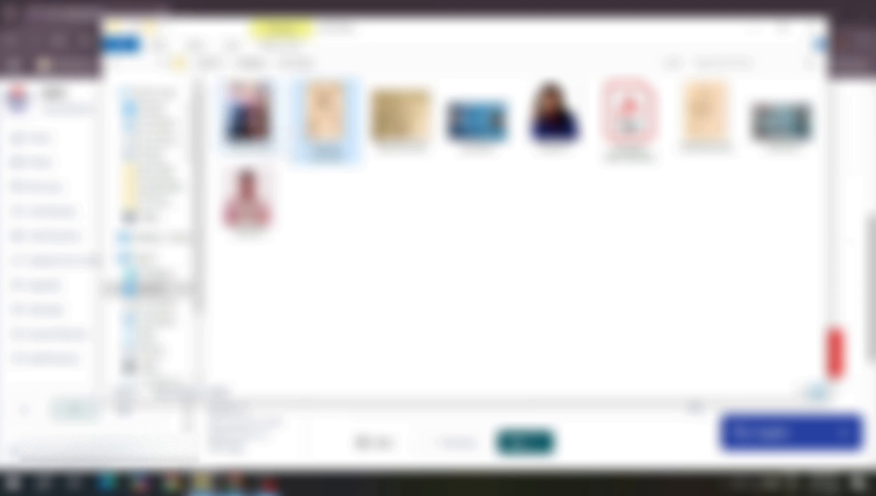
{"action": "left_click", "coordinate": [253, 131]}
{"action": "right_click", "coordinate": [251, 131]}
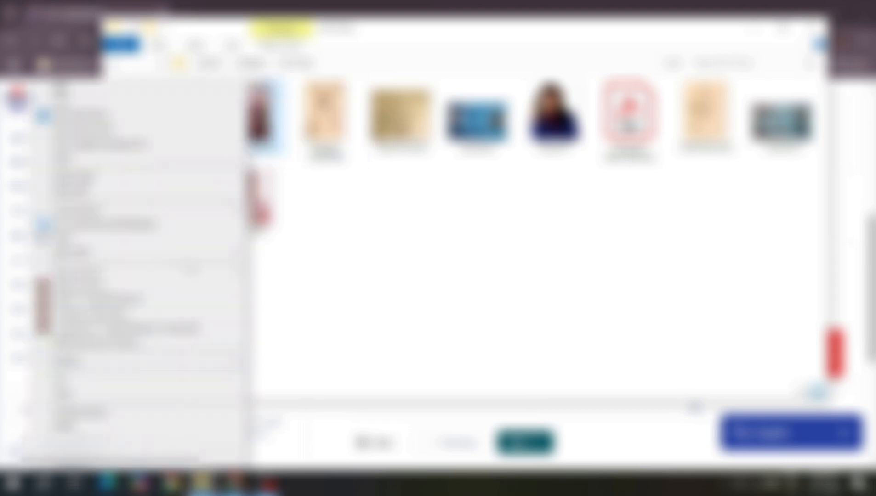
{"action": "mouse_move", "coordinate": [207, 254]}
{"action": "left_click", "coordinate": [282, 267]}
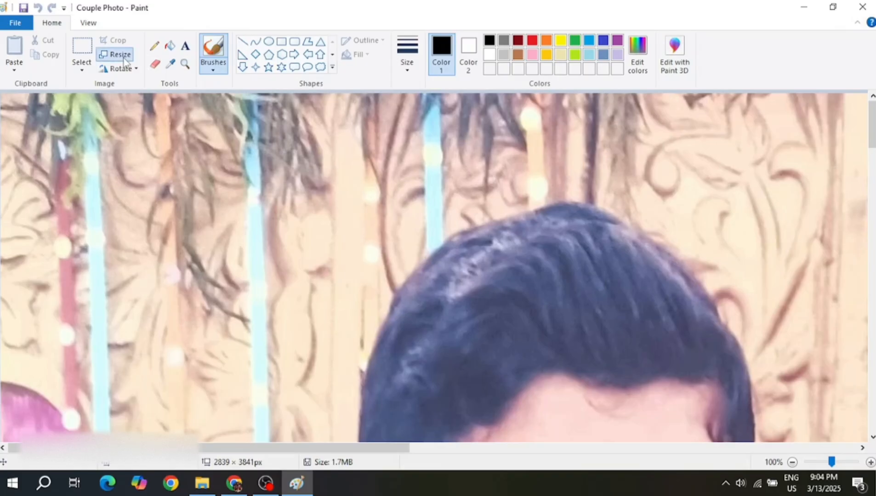
Step: Open the Resize and Skew dialog in pixels, keeping the 2839 × 3841 dimensions
{"action": "left_click", "coordinate": [117, 54]}
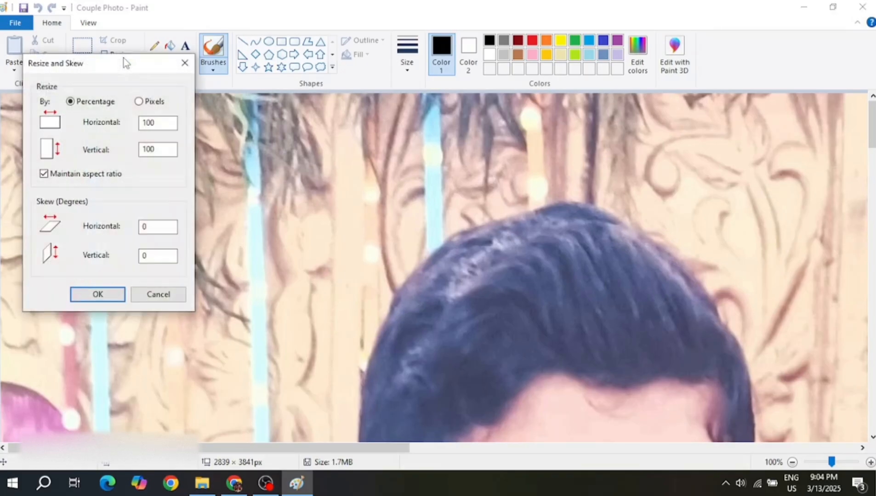
{"action": "left_click", "coordinate": [151, 101]}
{"action": "left_click_drag", "start_coordinate": [171, 122], "coordinate": [133, 122]}
{"action": "key", "text": "BackSpace"}
{"action": "key", "text": "ctrl+z"}
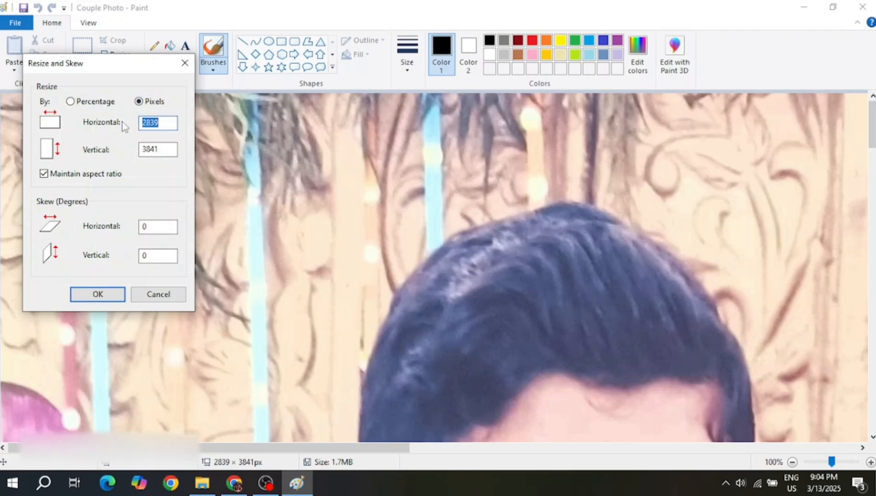
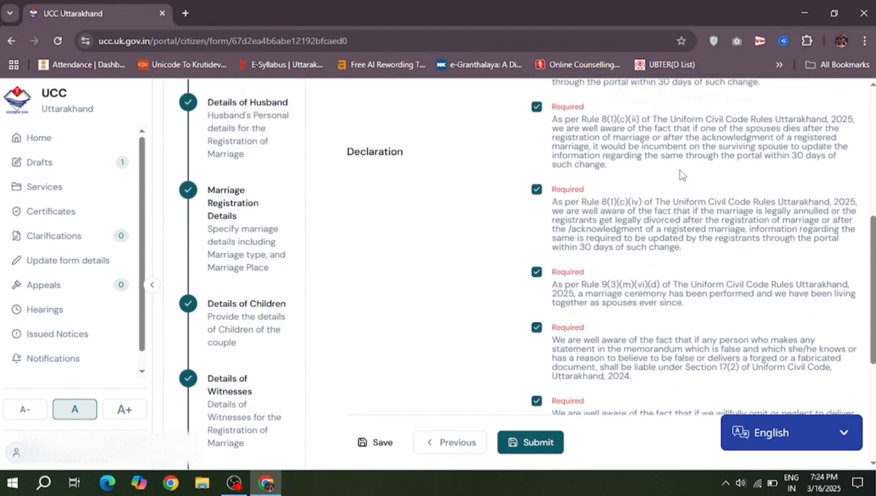
Step: Submit the marriage acknowledgement application once all declarations are agreed to
{"action": "left_click", "coordinate": [513, 442]}
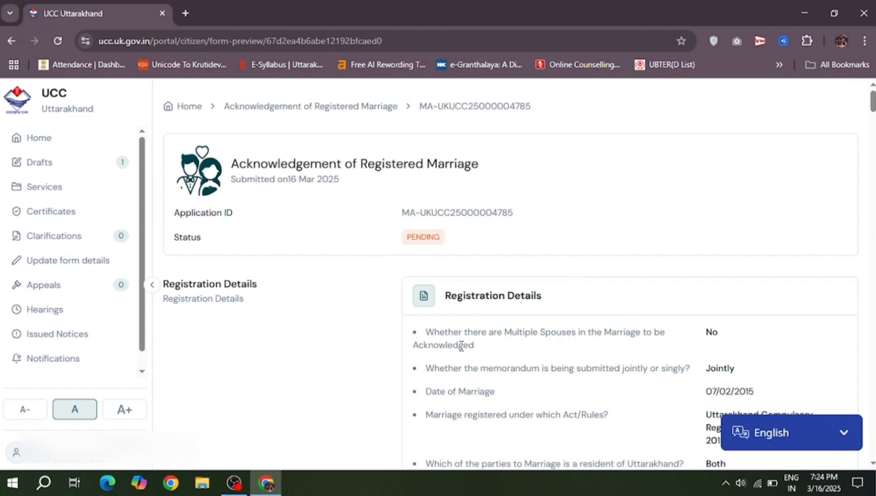
Step: Review the pending application's Registration Details and Jurisdiction of Sub-Registrar sections
{"action": "scroll", "coordinate": [461, 346], "scroll_direction": "down", "scroll_amount": 2}
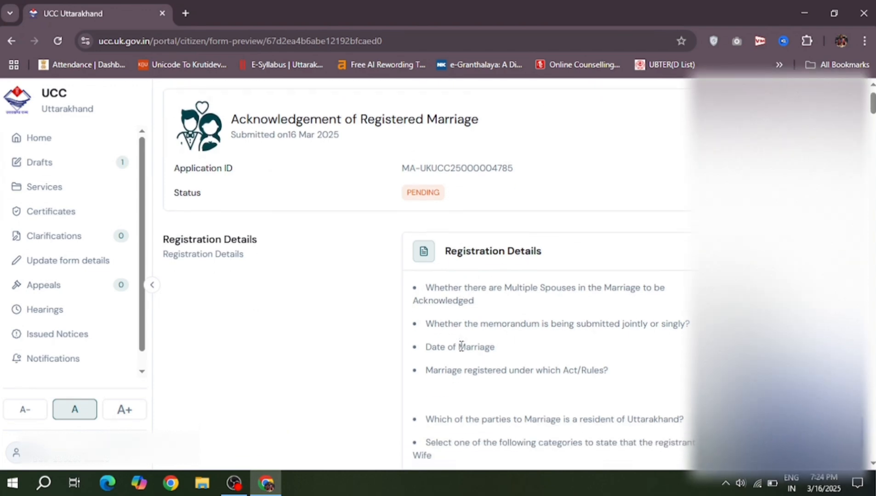
{"action": "scroll", "coordinate": [461, 346], "scroll_direction": "down", "scroll_amount": 2}
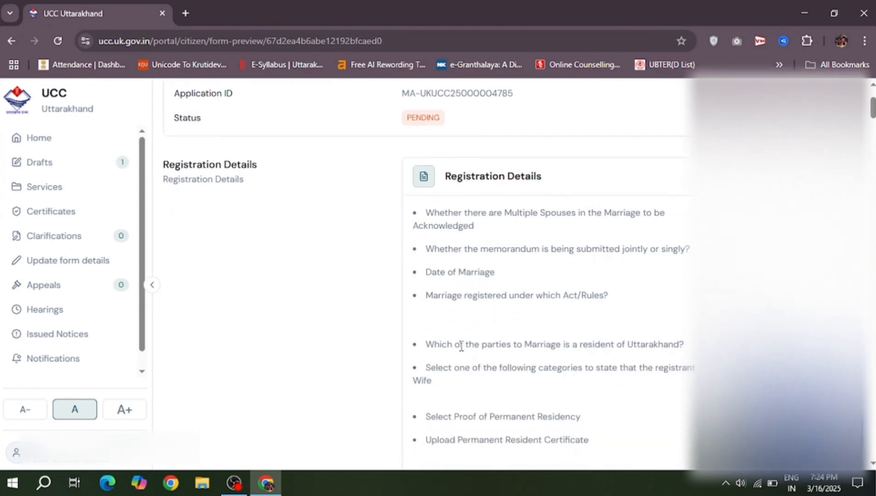
{"action": "scroll", "coordinate": [461, 346], "scroll_direction": "down", "scroll_amount": 2}
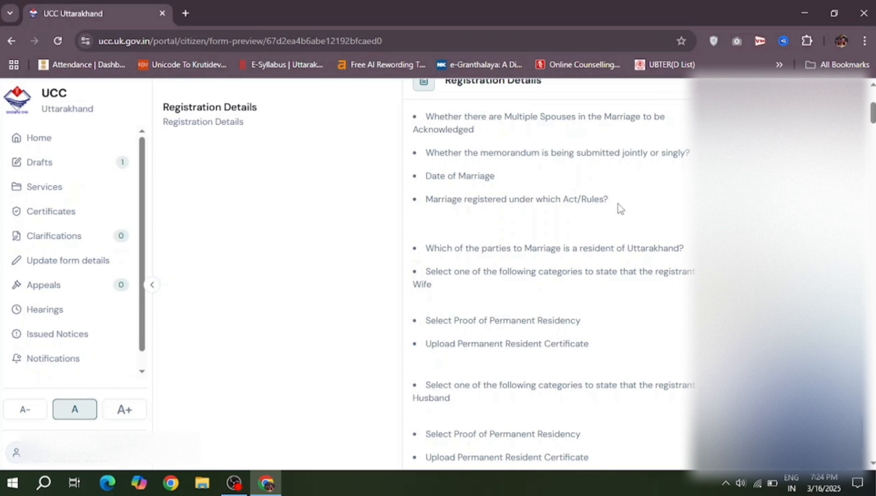
{"action": "scroll", "coordinate": [618, 204], "scroll_direction": "up", "scroll_amount": 6}
{"action": "scroll", "coordinate": [618, 209], "scroll_direction": "down", "scroll_amount": 1}
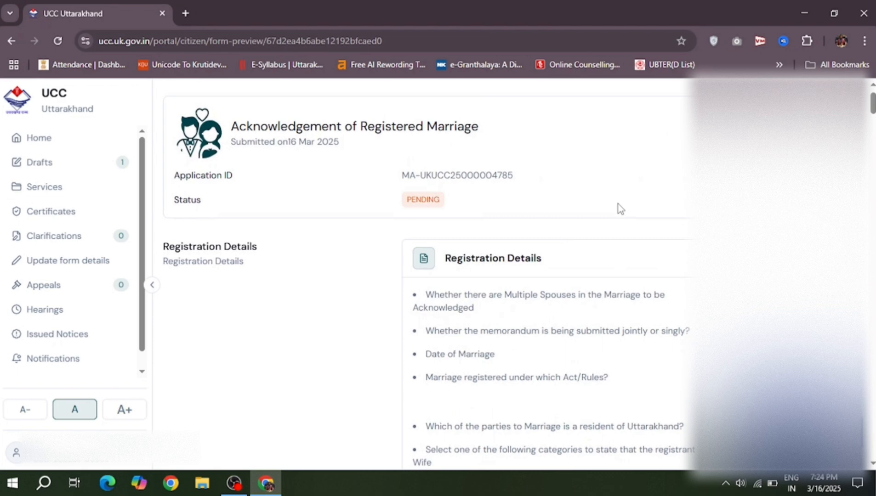
{"action": "scroll", "coordinate": [618, 207], "scroll_direction": "down", "scroll_amount": 3}
{"action": "scroll", "coordinate": [618, 204], "scroll_direction": "down", "scroll_amount": 5}
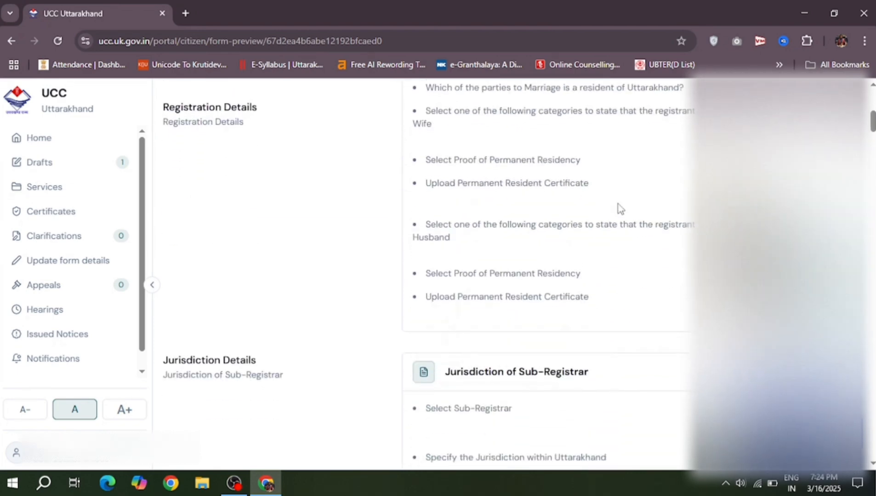
{"action": "scroll", "coordinate": [618, 208], "scroll_direction": "down", "scroll_amount": 4}
{"action": "scroll", "coordinate": [618, 204], "scroll_direction": "down", "scroll_amount": 4}
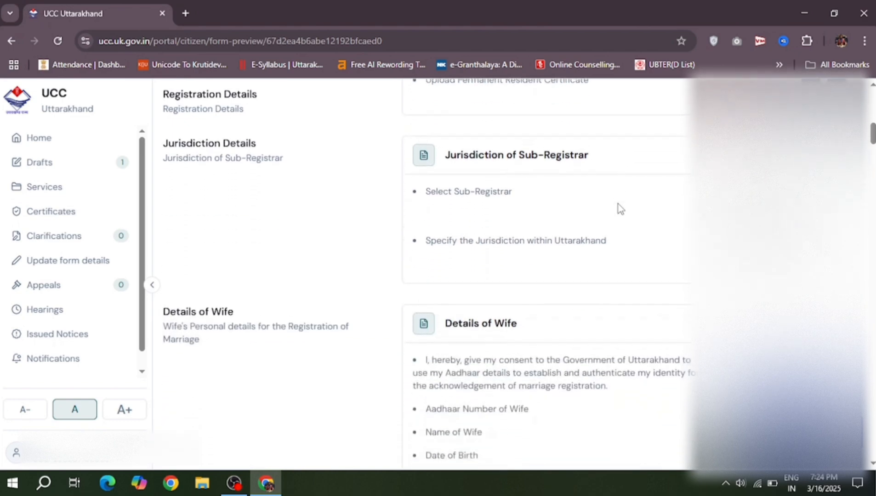
{"action": "scroll", "coordinate": [616, 186], "scroll_direction": "down", "scroll_amount": 7}
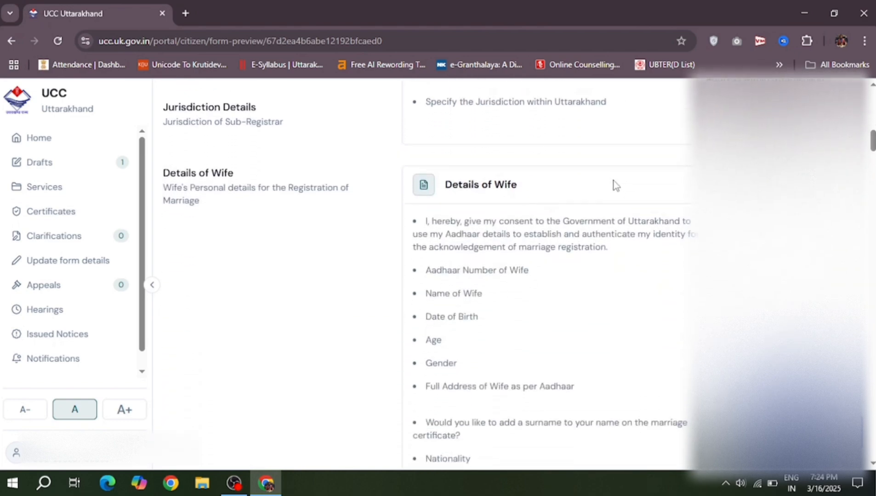
{"action": "scroll", "coordinate": [616, 186], "scroll_direction": "down", "scroll_amount": 6}
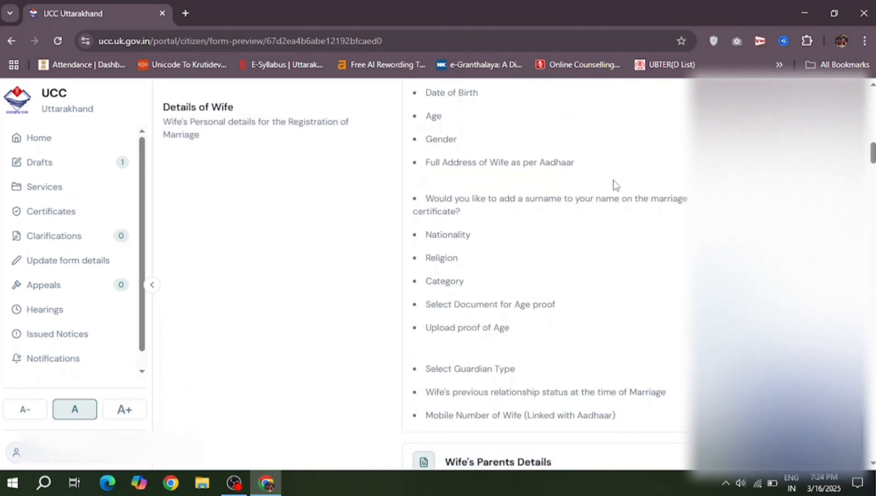
{"action": "scroll", "coordinate": [616, 185], "scroll_direction": "down", "scroll_amount": 6}
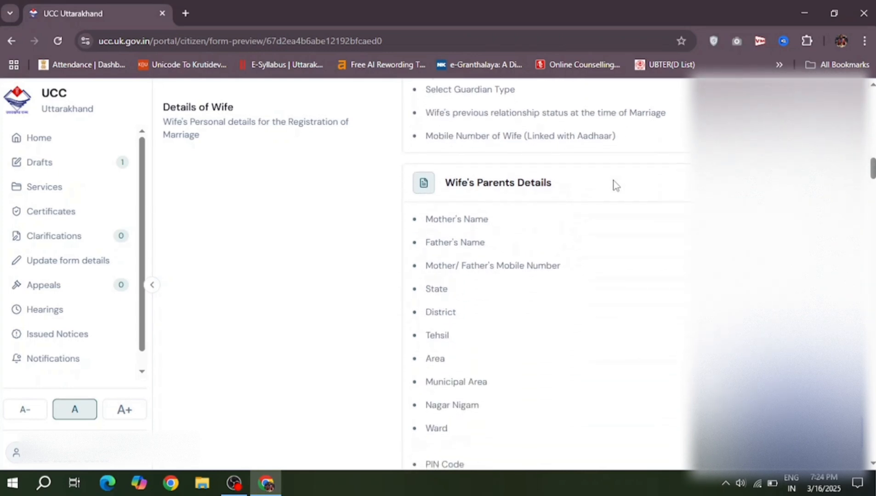
{"action": "scroll", "coordinate": [616, 185], "scroll_direction": "down", "scroll_amount": 4}
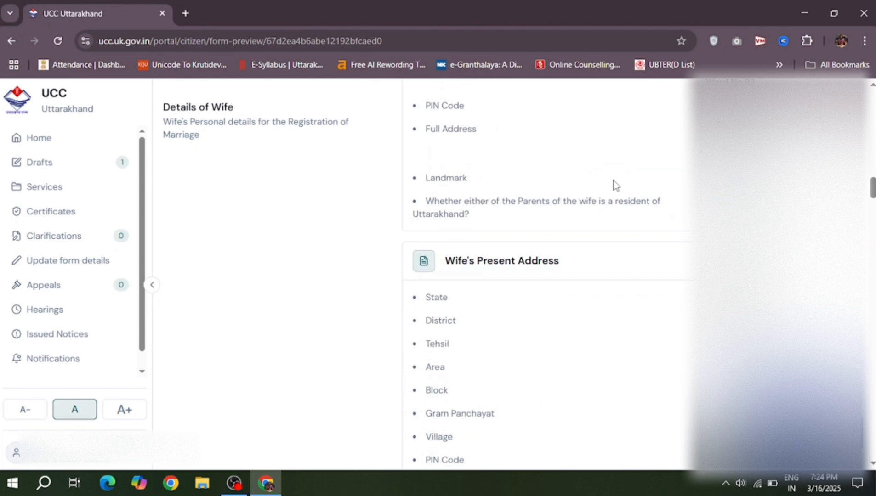
{"action": "scroll", "coordinate": [615, 185], "scroll_direction": "up", "scroll_amount": 4}
{"action": "scroll", "coordinate": [616, 185], "scroll_direction": "down", "scroll_amount": 6}
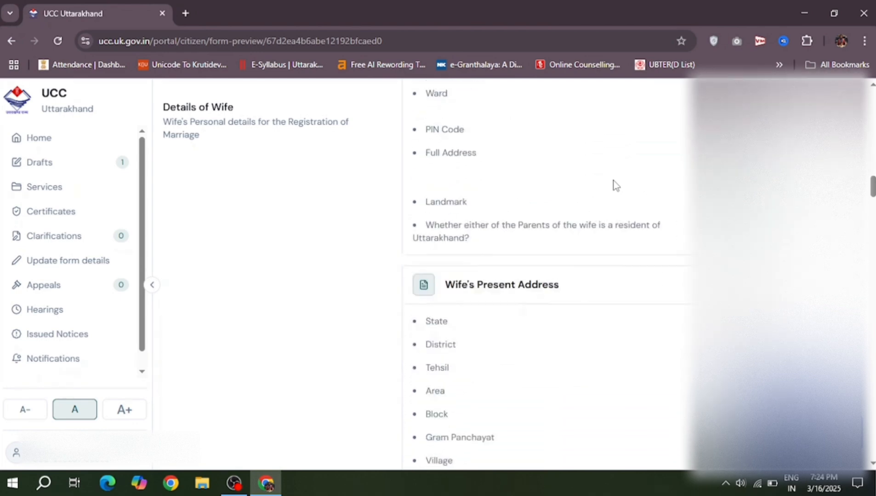
{"action": "scroll", "coordinate": [616, 185], "scroll_direction": "down", "scroll_amount": 1}
{"action": "scroll", "coordinate": [616, 185], "scroll_direction": "up", "scroll_amount": 3}
{"action": "scroll", "coordinate": [616, 186], "scroll_direction": "down", "scroll_amount": 3}
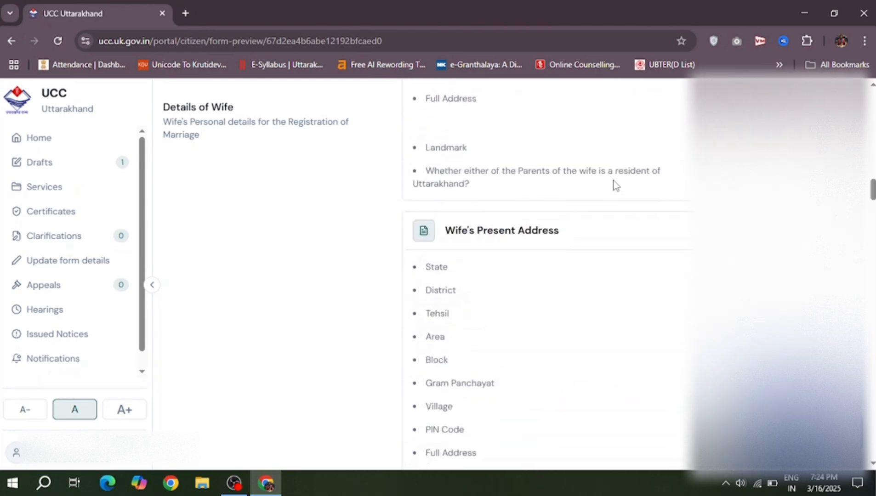
{"action": "scroll", "coordinate": [616, 185], "scroll_direction": "down", "scroll_amount": 10}
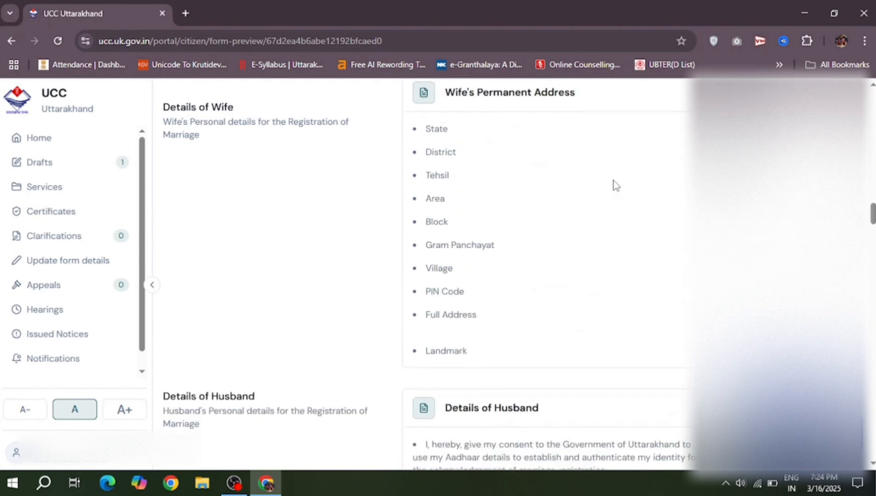
{"action": "scroll", "coordinate": [616, 185], "scroll_direction": "down", "scroll_amount": 7}
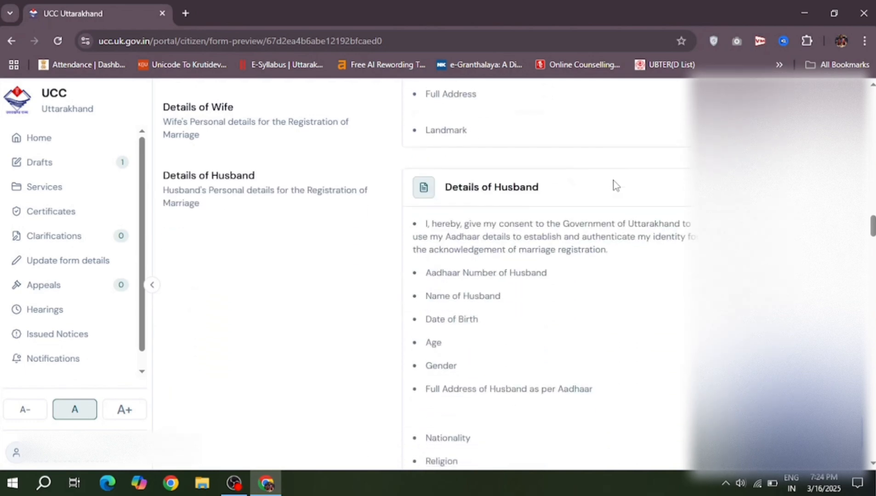
{"action": "scroll", "coordinate": [616, 185], "scroll_direction": "down", "scroll_amount": 4}
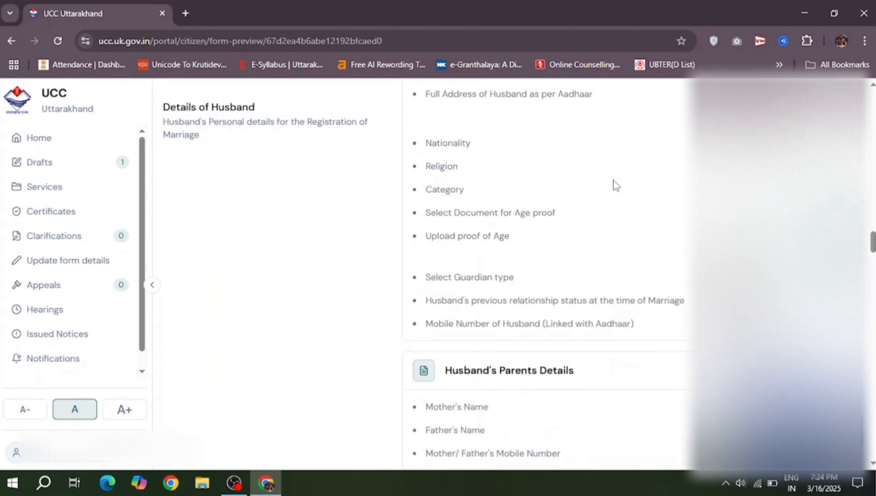
{"action": "scroll", "coordinate": [616, 185], "scroll_direction": "down", "scroll_amount": 5}
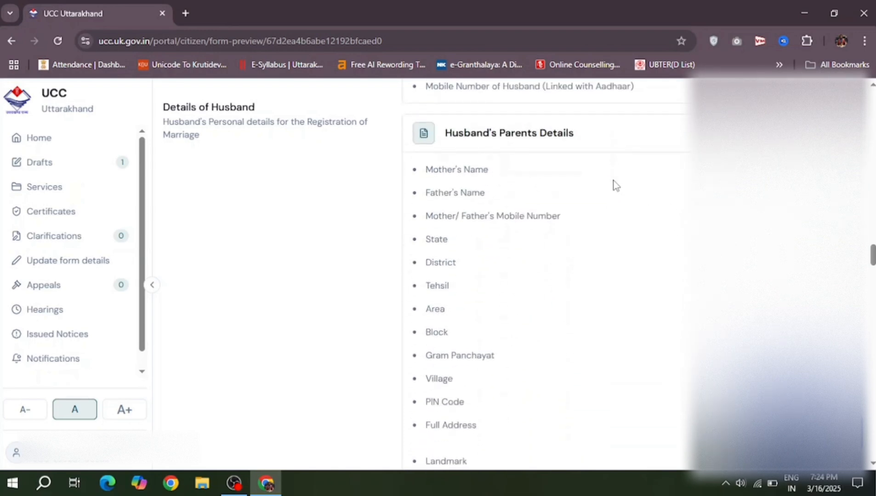
{"action": "scroll", "coordinate": [616, 186], "scroll_direction": "down", "scroll_amount": 9}
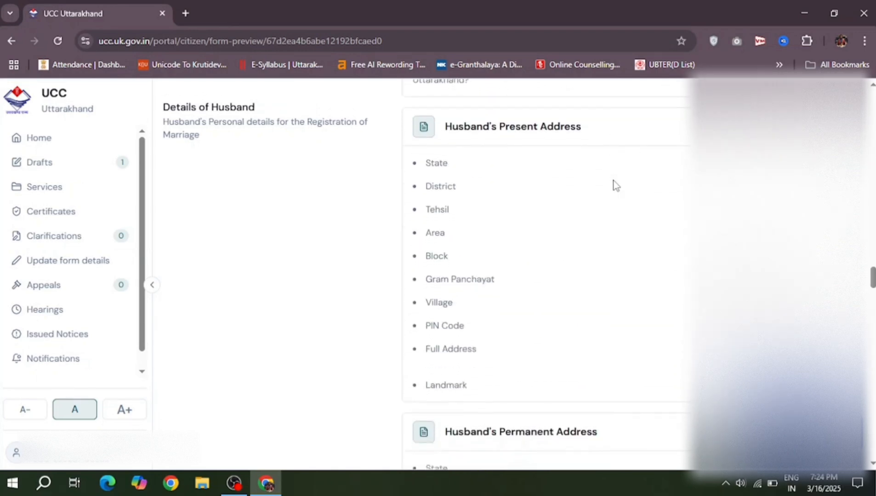
{"action": "scroll", "coordinate": [616, 185], "scroll_direction": "down", "scroll_amount": 6}
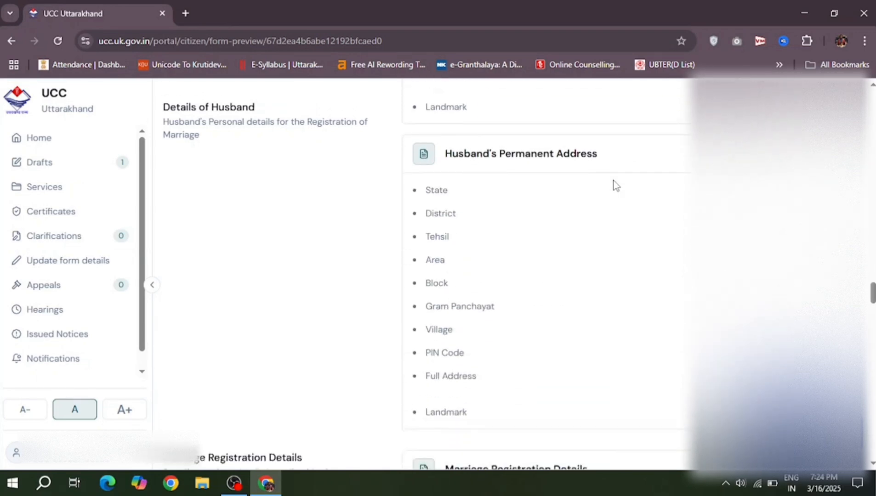
{"action": "scroll", "coordinate": [616, 185], "scroll_direction": "down", "scroll_amount": 8}
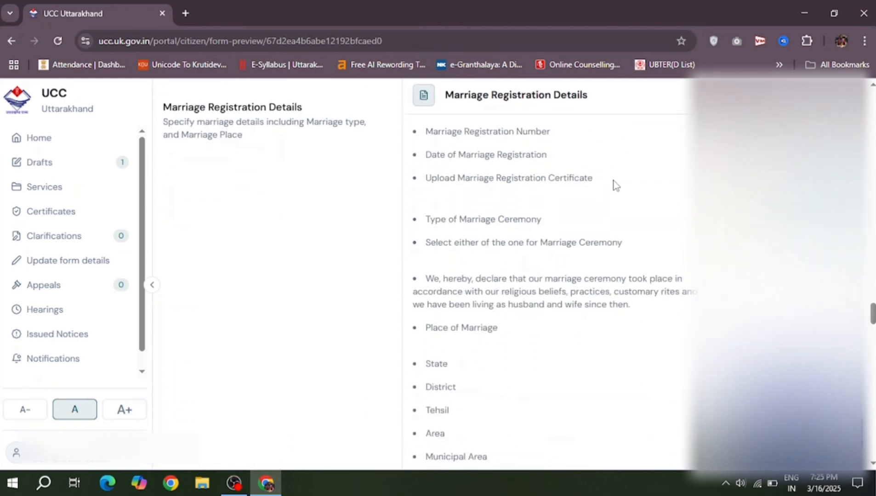
{"action": "scroll", "coordinate": [616, 185], "scroll_direction": "down", "scroll_amount": 6}
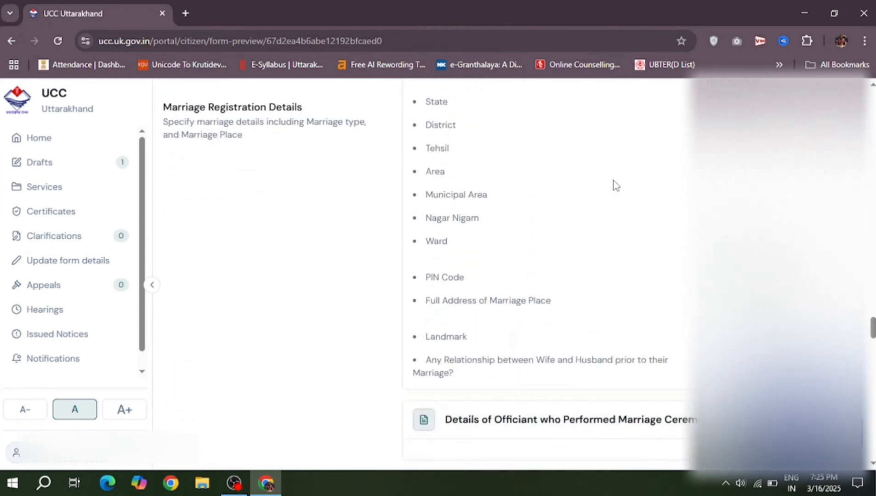
{"action": "scroll", "coordinate": [616, 185], "scroll_direction": "down", "scroll_amount": 5}
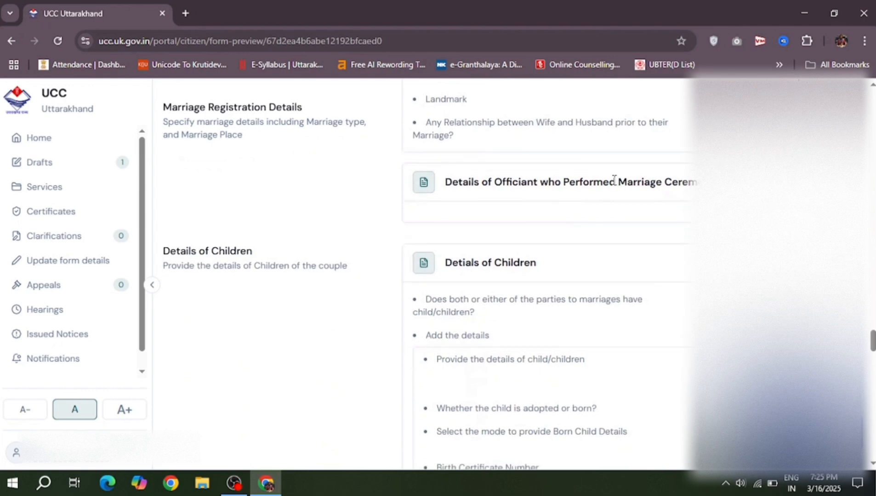
{"action": "scroll", "coordinate": [615, 182], "scroll_direction": "down", "scroll_amount": 6}
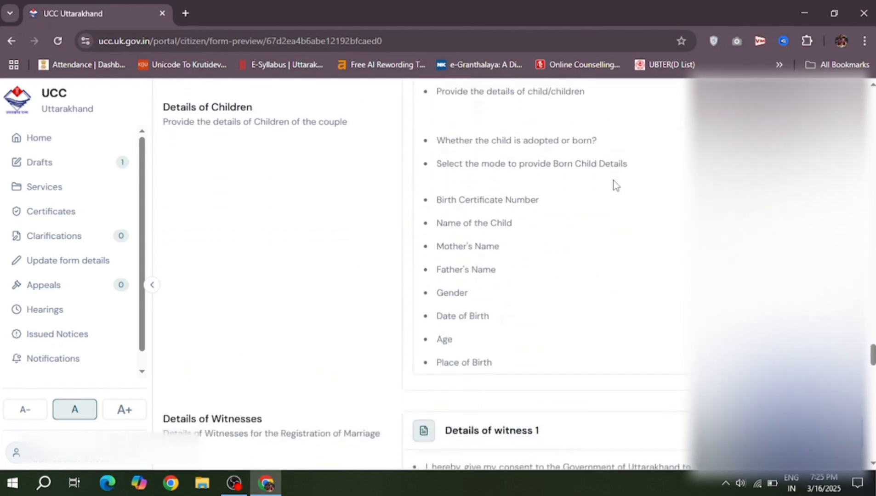
{"action": "scroll", "coordinate": [616, 185], "scroll_direction": "down", "scroll_amount": 9}
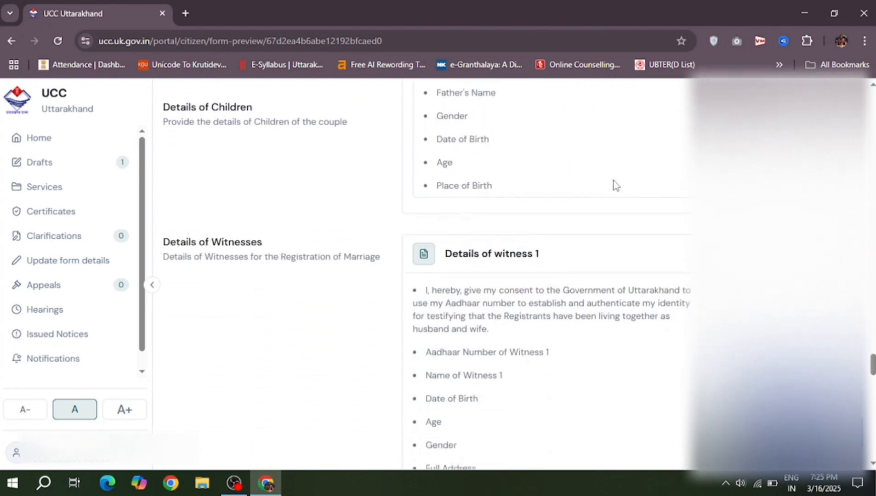
{"action": "scroll", "coordinate": [616, 185], "scroll_direction": "down", "scroll_amount": 11}
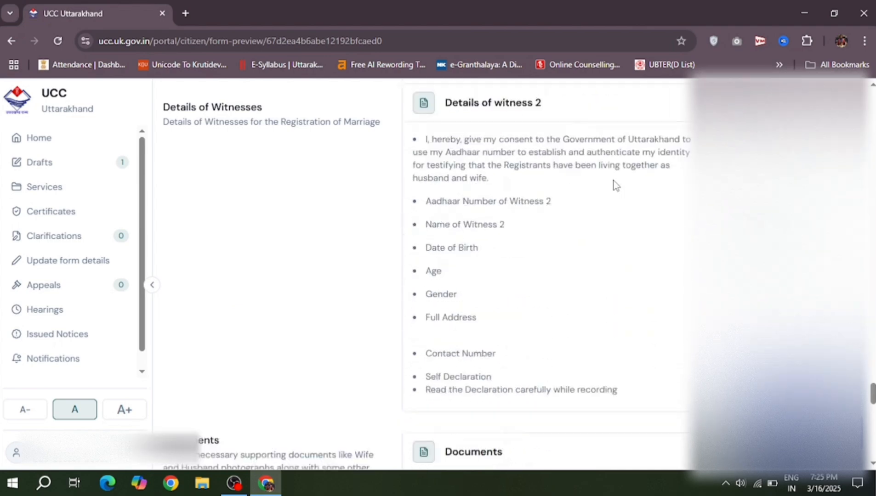
{"action": "scroll", "coordinate": [616, 186], "scroll_direction": "down", "scroll_amount": 7}
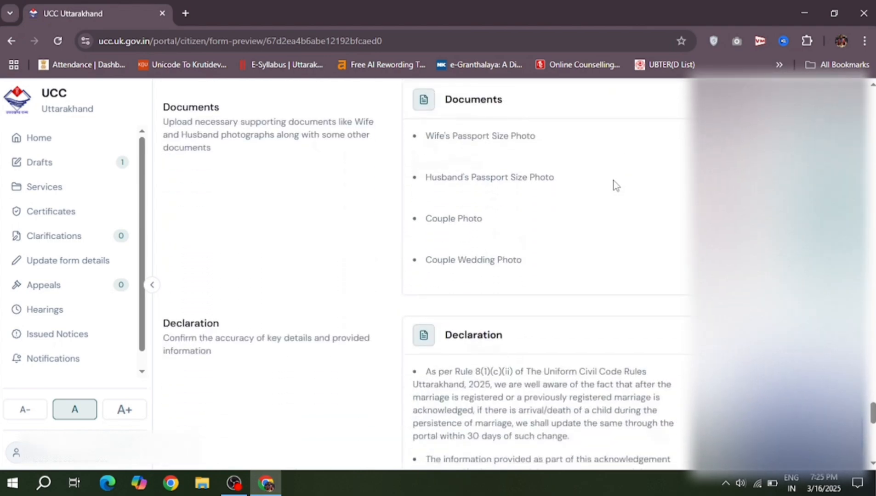
{"action": "scroll", "coordinate": [616, 185], "scroll_direction": "down", "scroll_amount": 10}
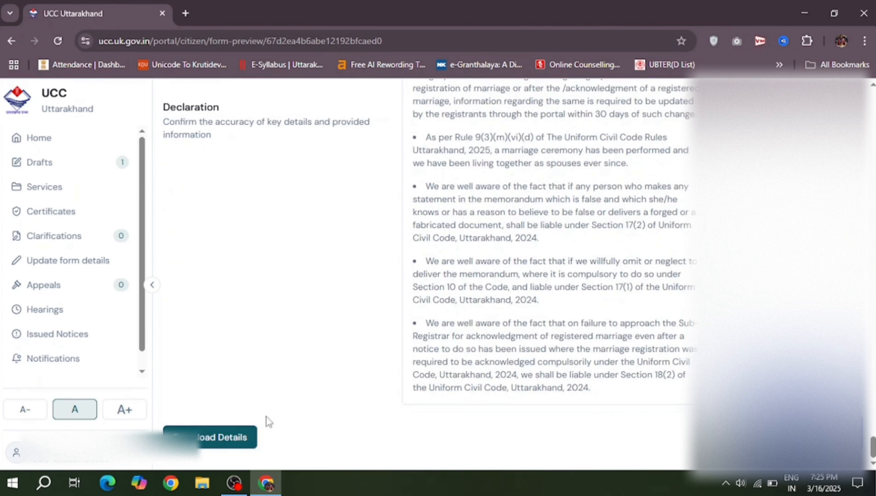
Step: Download the details as the PDF 'Acknowledgement of Registered Marriage' into Desktop > UCC Docs
{"action": "left_click", "coordinate": [224, 438]}
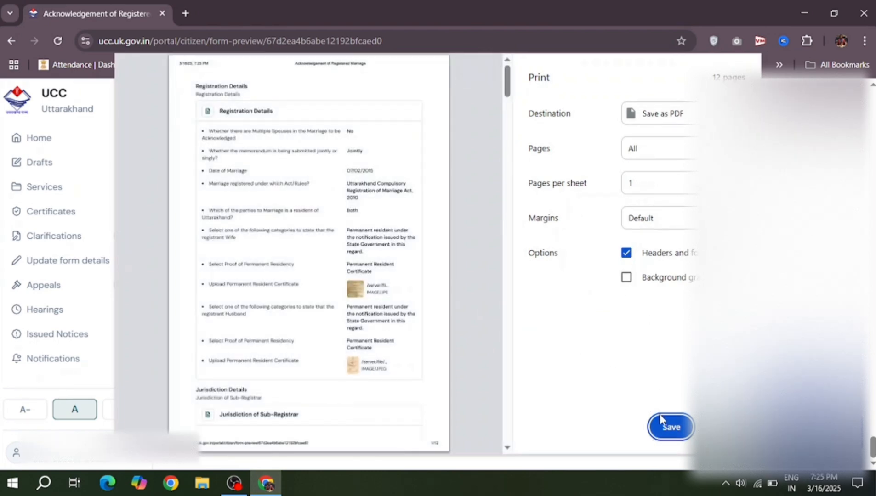
{"action": "left_click", "coordinate": [670, 427]}
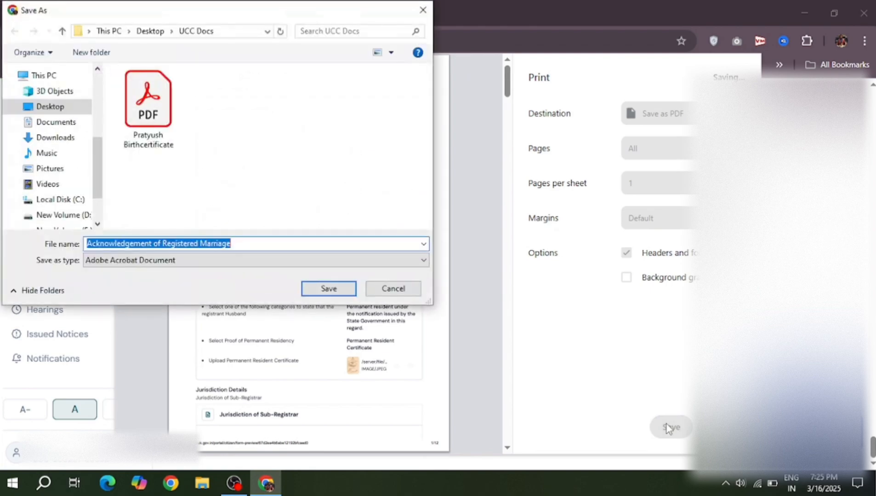
{"action": "left_click", "coordinate": [331, 294]}
Step: Select the Application ID at the top of the preview and review the sections below
{"action": "scroll", "coordinate": [580, 271], "scroll_direction": "up", "scroll_amount": 15}
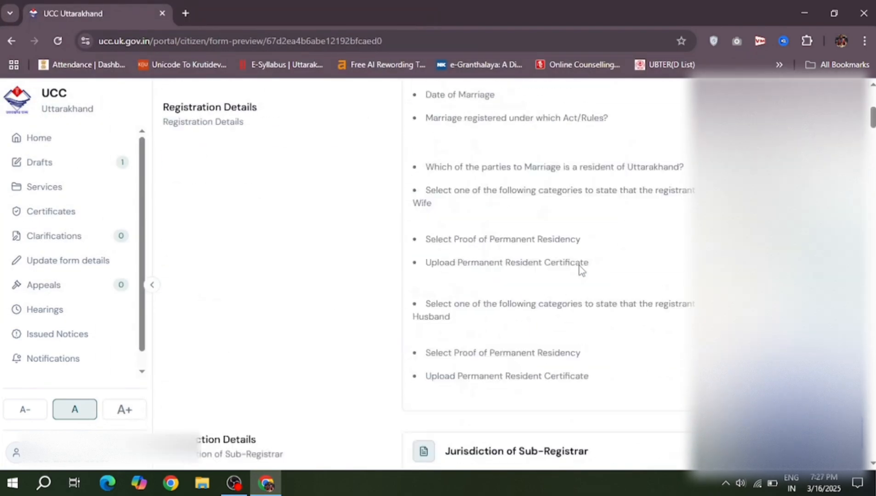
{"action": "left_click_drag", "start_coordinate": [518, 217], "coordinate": [396, 218]}
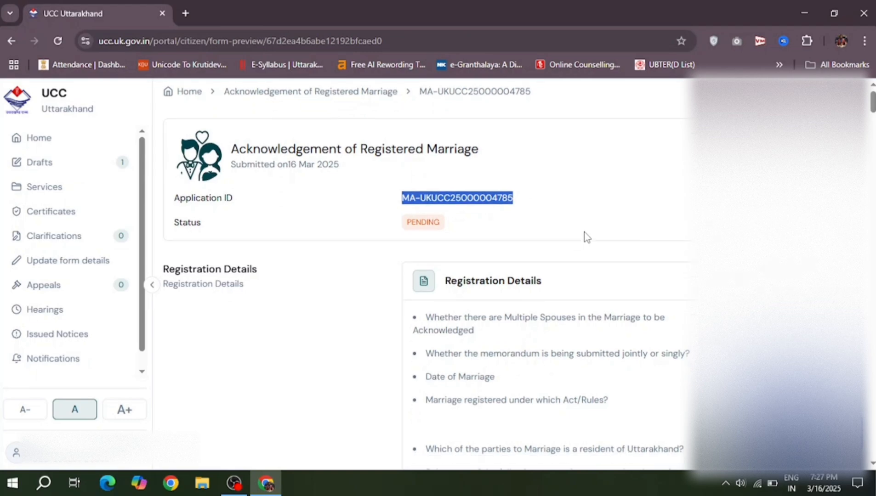
{"action": "scroll", "coordinate": [587, 237], "scroll_direction": "down", "scroll_amount": 12}
{"action": "scroll", "coordinate": [587, 236], "scroll_direction": "down", "scroll_amount": 20}
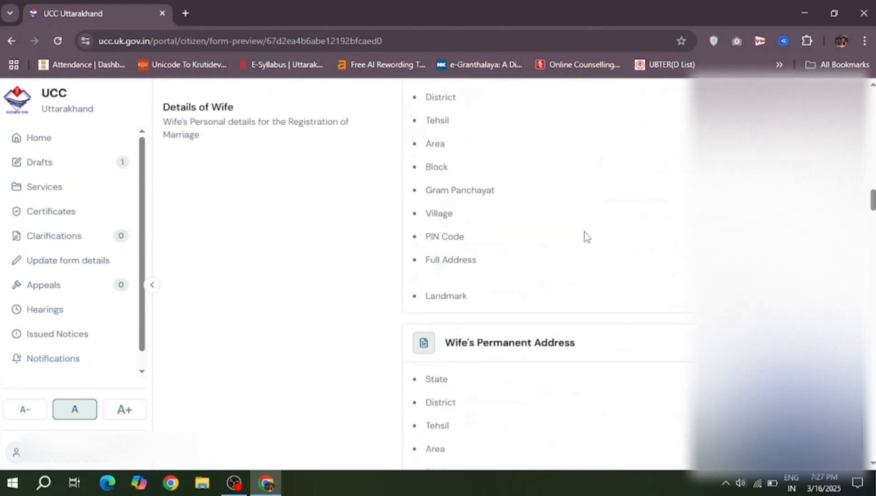
{"action": "scroll", "coordinate": [587, 237], "scroll_direction": "down", "scroll_amount": 15}
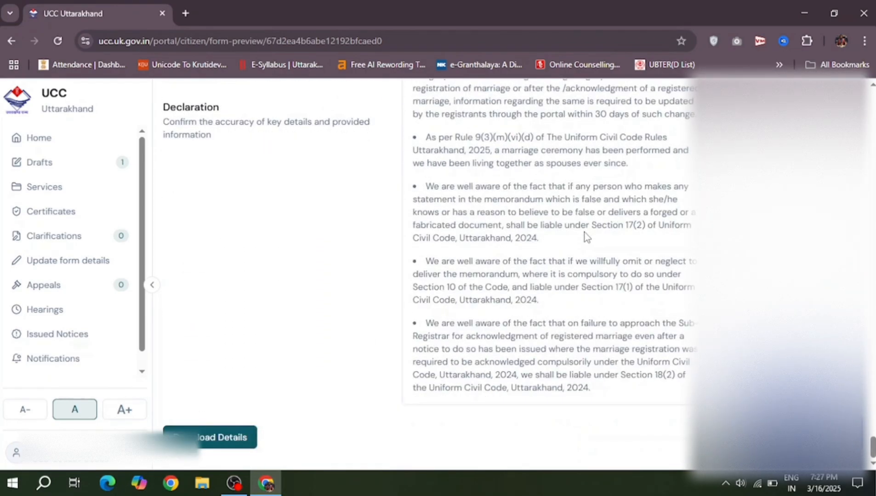
{"action": "scroll", "coordinate": [587, 237], "scroll_direction": "up", "scroll_amount": 20}
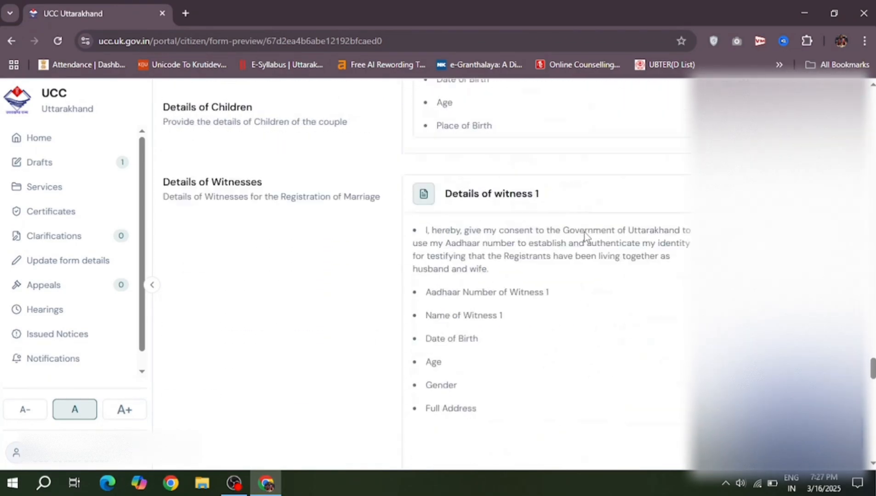
{"action": "scroll", "coordinate": [587, 237], "scroll_direction": "up", "scroll_amount": 15}
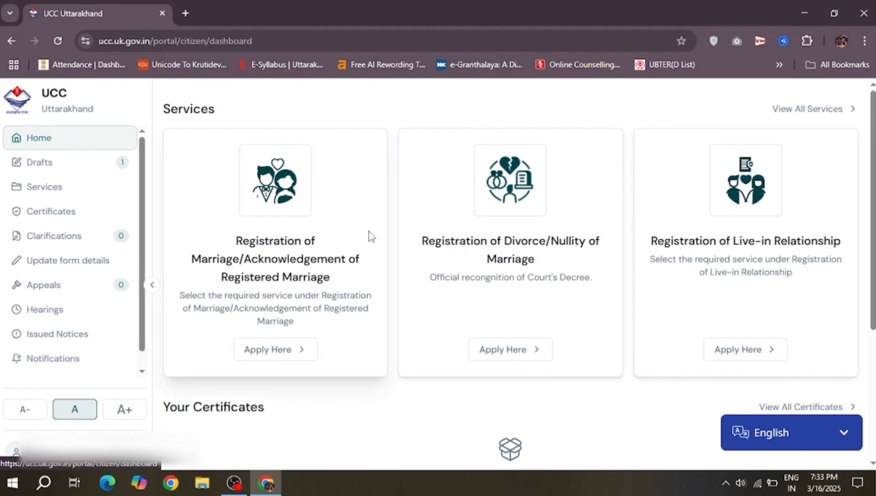
Step: Open the submitted application's preview from the dashboard's Application Status list
{"action": "scroll", "coordinate": [371, 236], "scroll_direction": "down", "scroll_amount": 2}
{"action": "scroll", "coordinate": [372, 237], "scroll_direction": "down", "scroll_amount": 2}
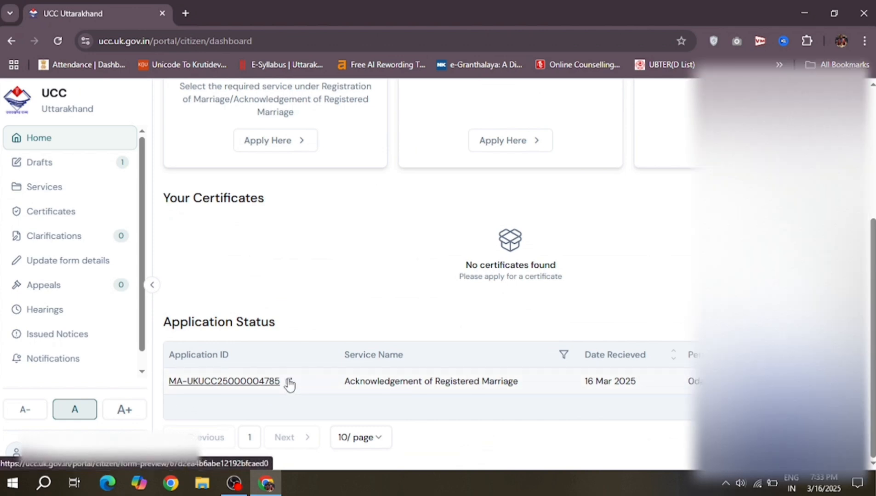
{"action": "left_click", "coordinate": [289, 382]}
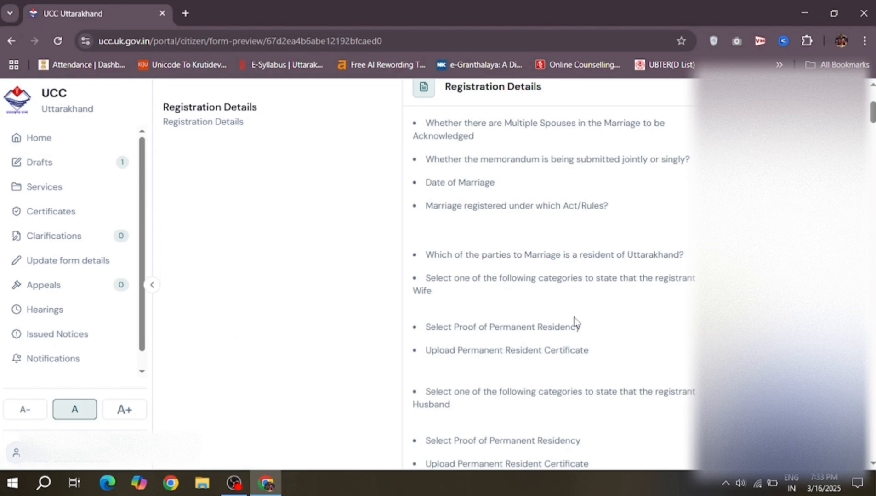
{"action": "scroll", "coordinate": [574, 322], "scroll_direction": "down", "scroll_amount": 10}
{"action": "scroll", "coordinate": [574, 317], "scroll_direction": "down", "scroll_amount": 10}
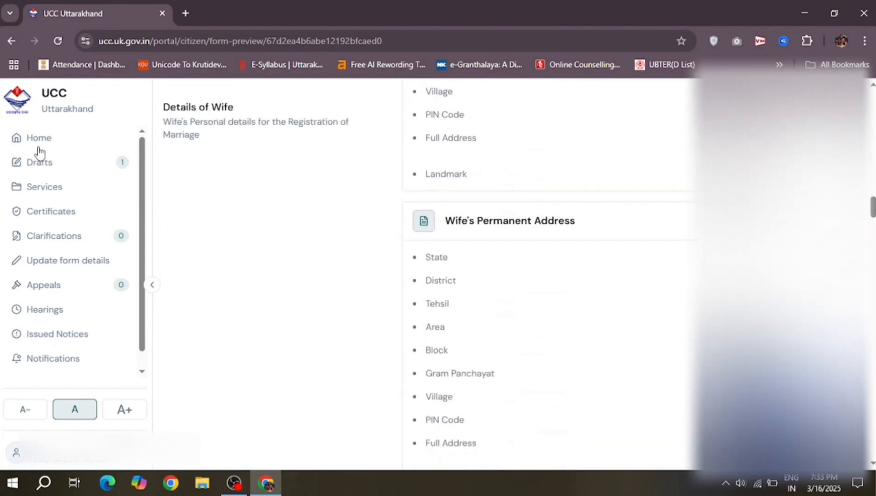
Step: Confirm Drafts is empty, then check the application shows PENDING in the Application Status table
{"action": "left_click", "coordinate": [38, 140]}
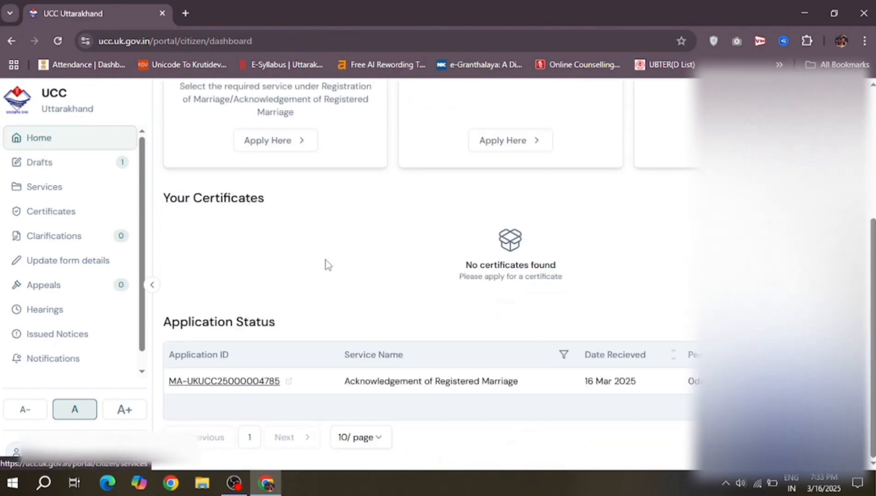
{"action": "left_click", "coordinate": [81, 167]}
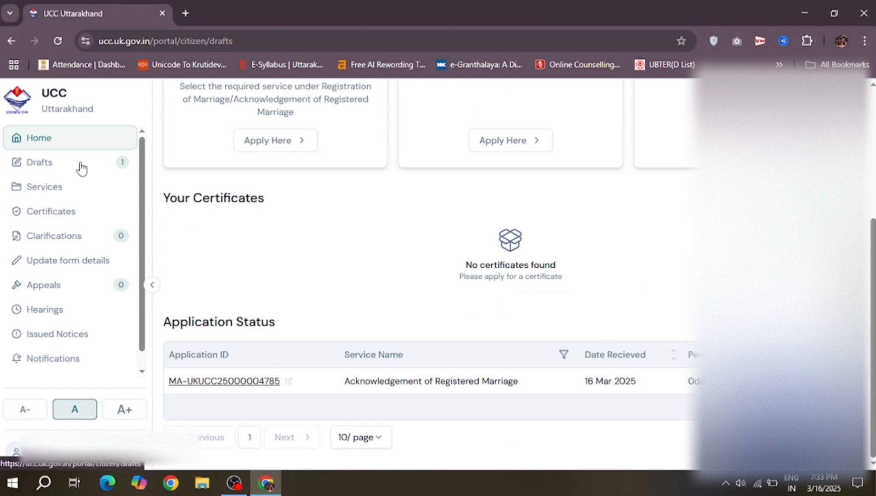
{"action": "left_click", "coordinate": [61, 144]}
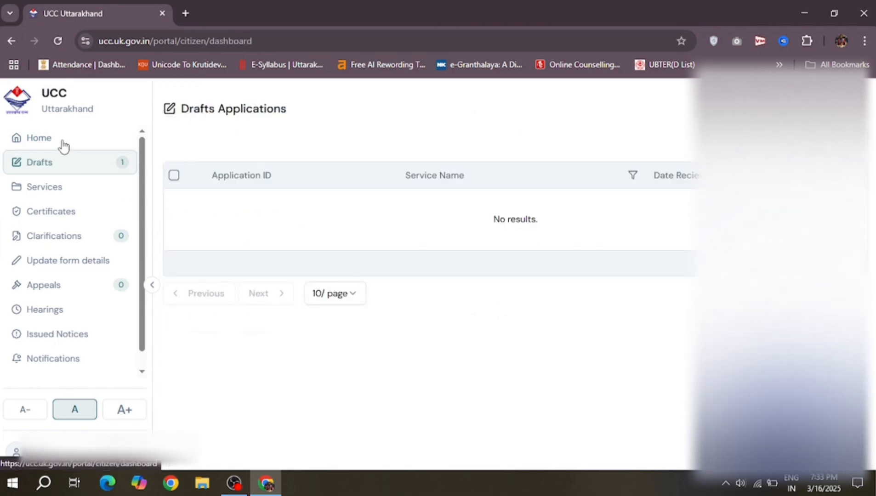
{"action": "scroll", "coordinate": [376, 361], "scroll_direction": "down", "scroll_amount": 5}
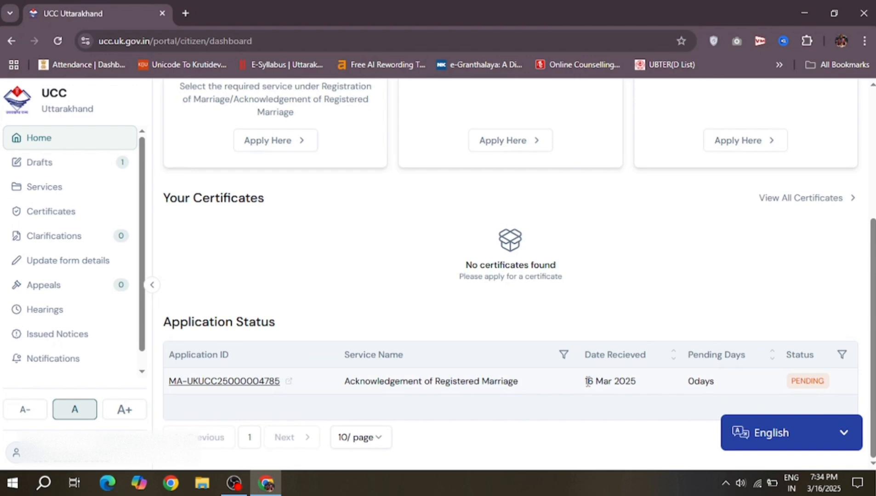
{"action": "left_click_drag", "start_coordinate": [585, 381], "coordinate": [637, 382]}
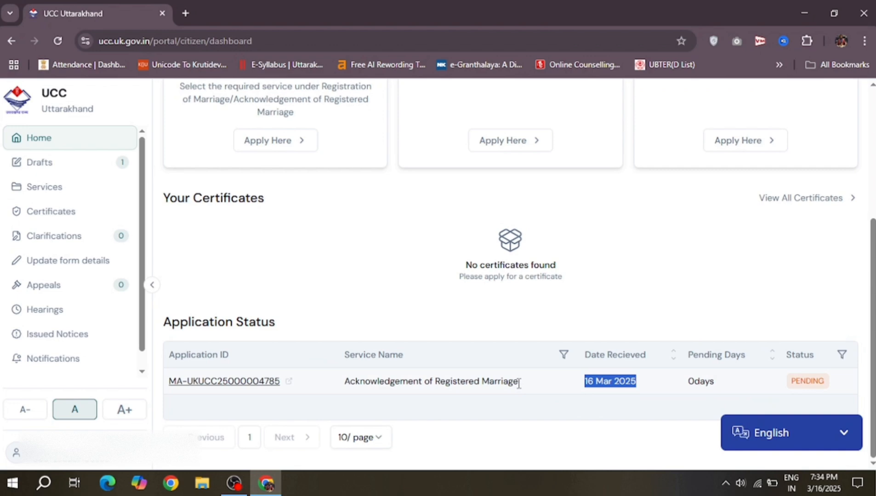
{"action": "left_click_drag", "start_coordinate": [516, 381], "coordinate": [347, 390]}
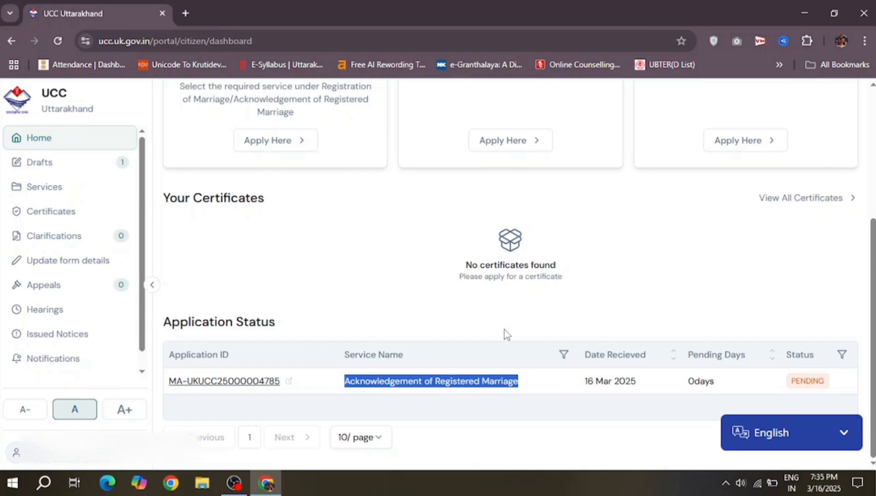
{"action": "scroll", "coordinate": [504, 330], "scroll_direction": "up", "scroll_amount": 5}
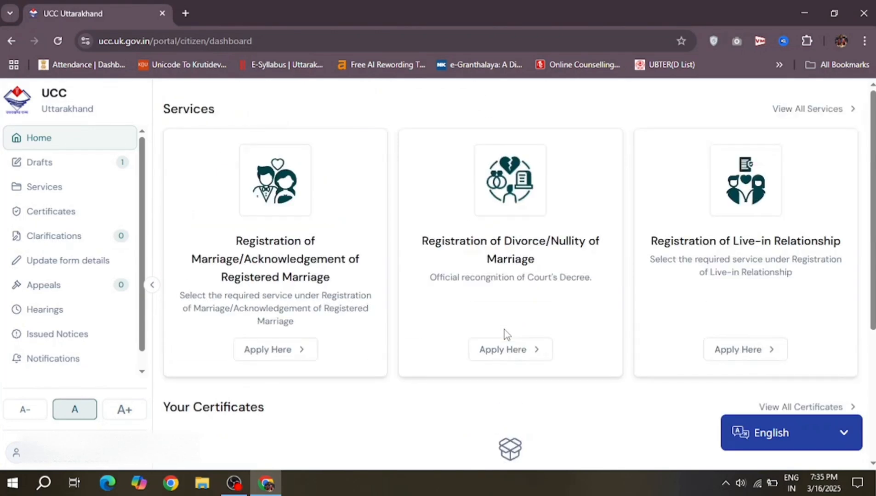
Step: Start and abandon a new Acknowledgement form, then reopen the Registration versus Acknowledgement service choice
{"action": "left_click", "coordinate": [270, 348]}
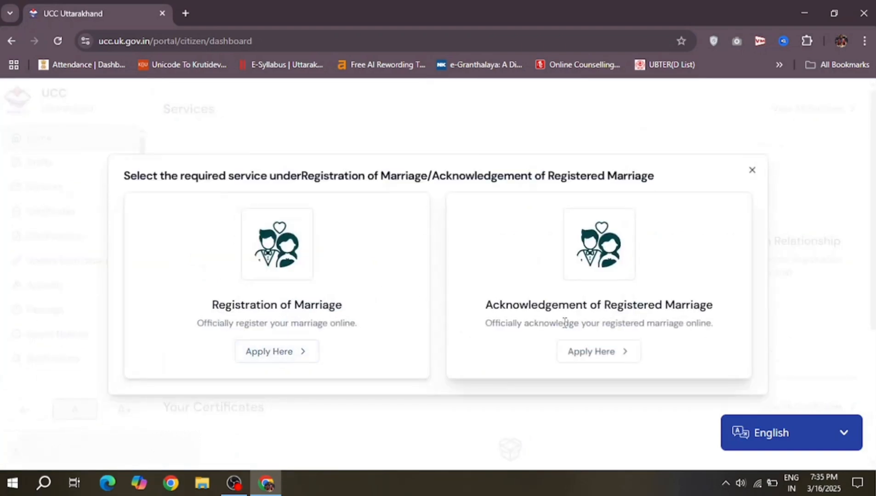
{"action": "left_click", "coordinate": [611, 358]}
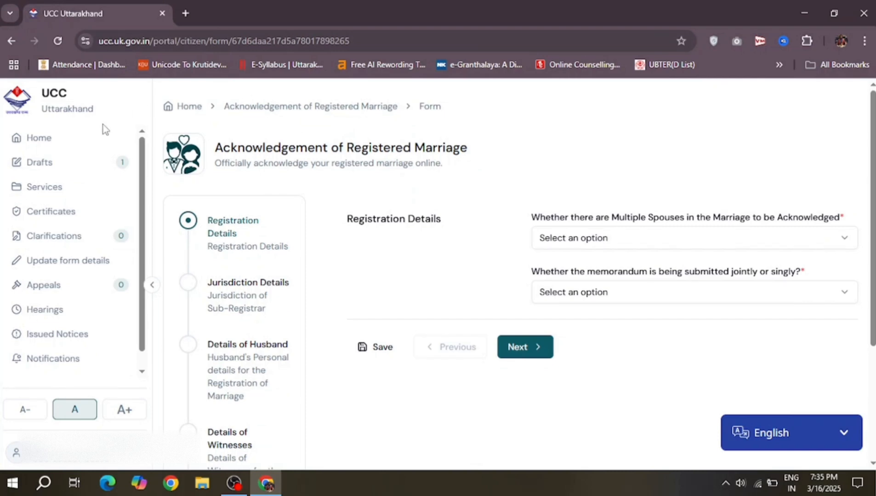
{"action": "left_click", "coordinate": [103, 142]}
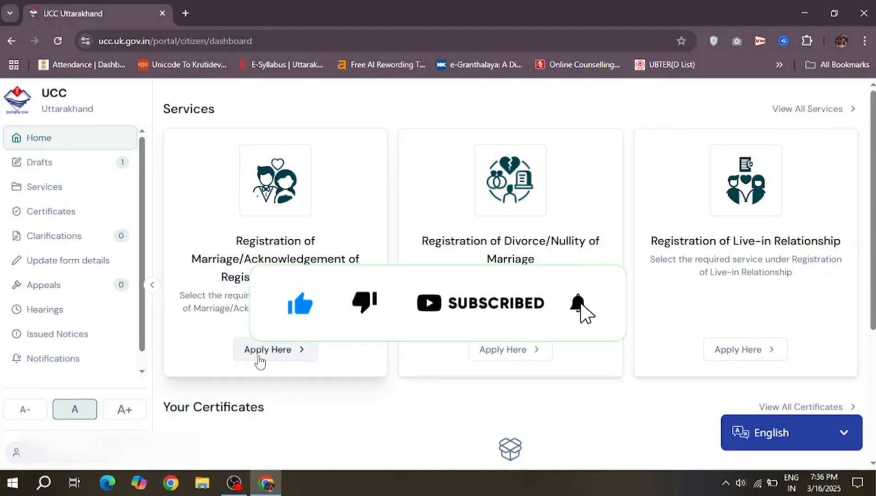
{"action": "left_click", "coordinate": [258, 356]}
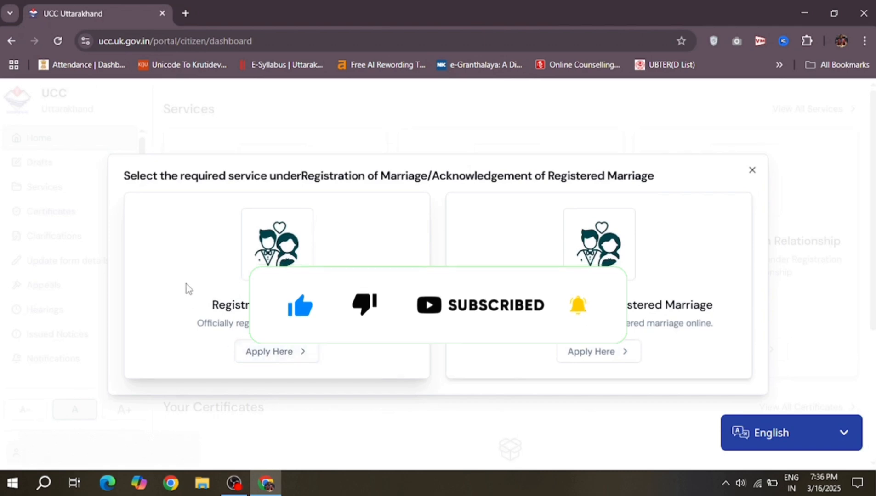